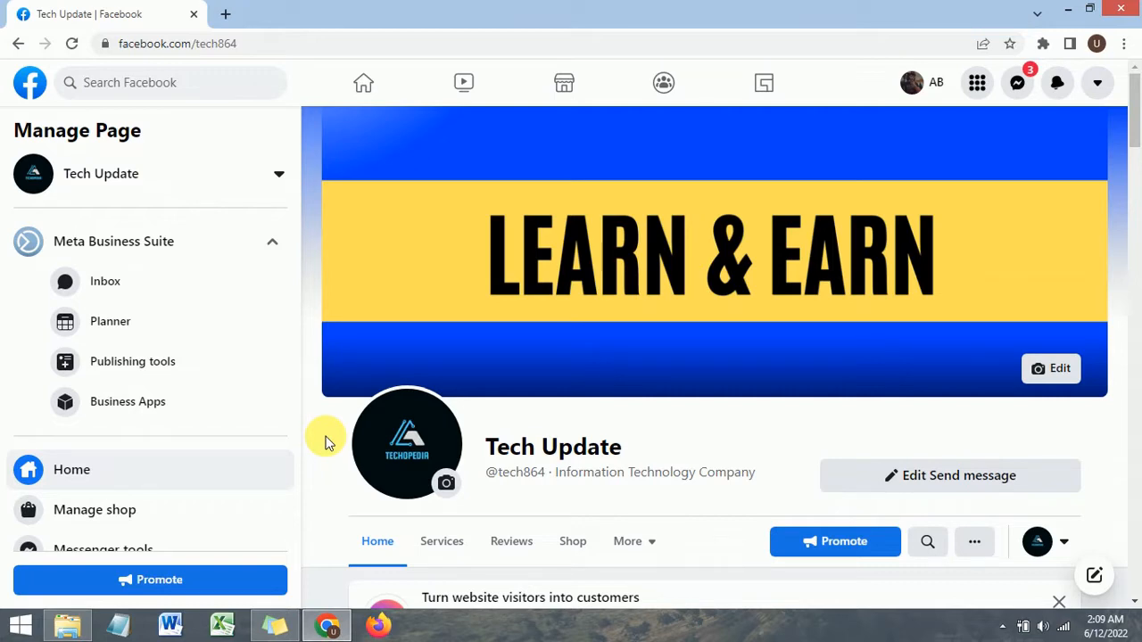
# Step: Review the Tech Update page's header and its current tab bar
pyautogui.scroll(-2, 326, 443)
pyautogui.scroll(2, 360, 383)
pyautogui.scroll(-2, 331, 392)
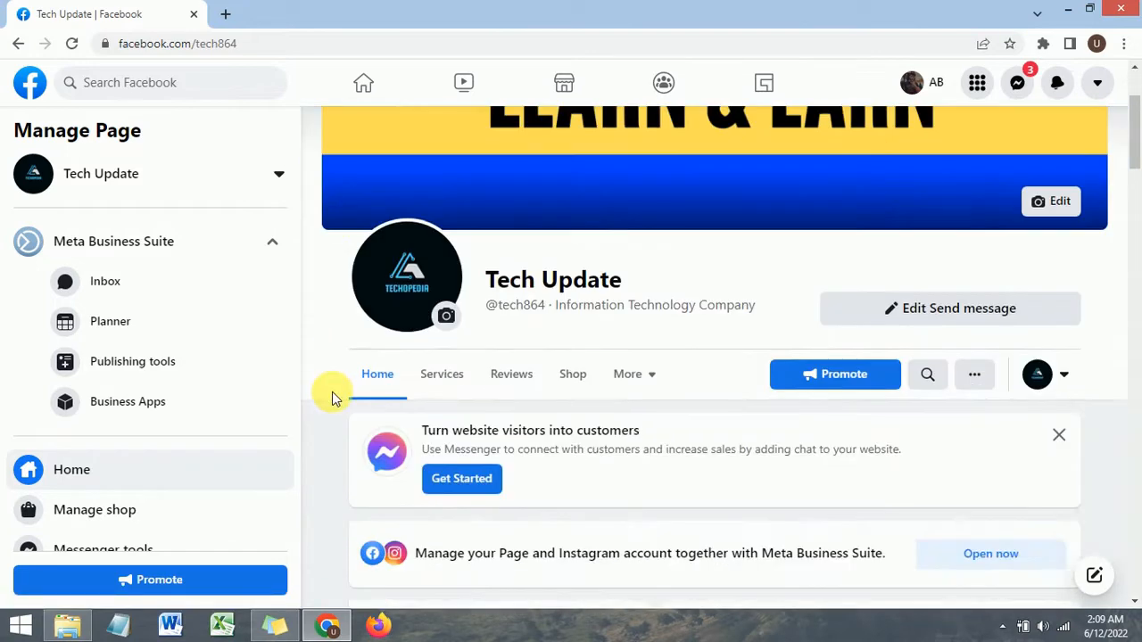
pyautogui.scroll(2, 317, 395)
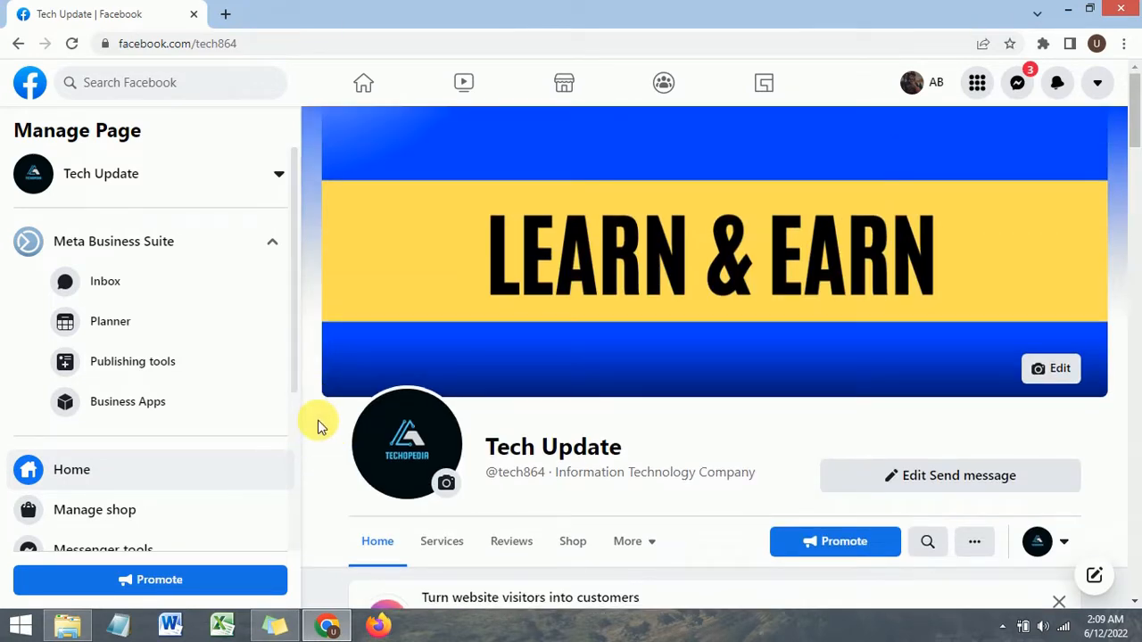
pyautogui.scroll(-1, 329, 429)
pyautogui.scroll(-2, 327, 428)
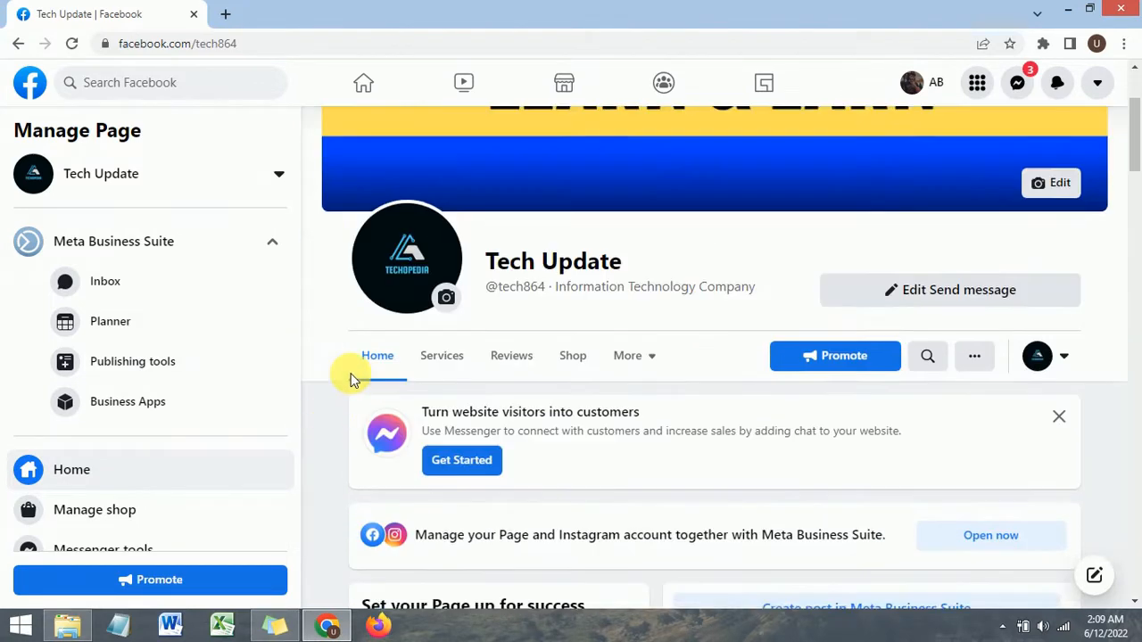
pyautogui.scroll(-1, 95, 331)
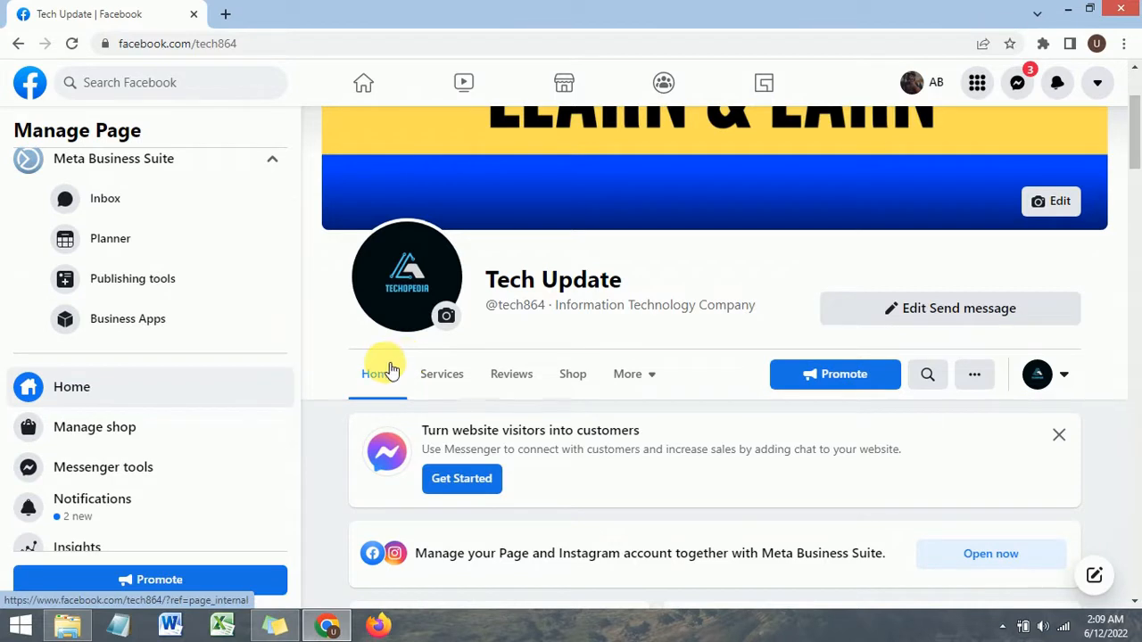
pyautogui.scroll(2, 387, 371)
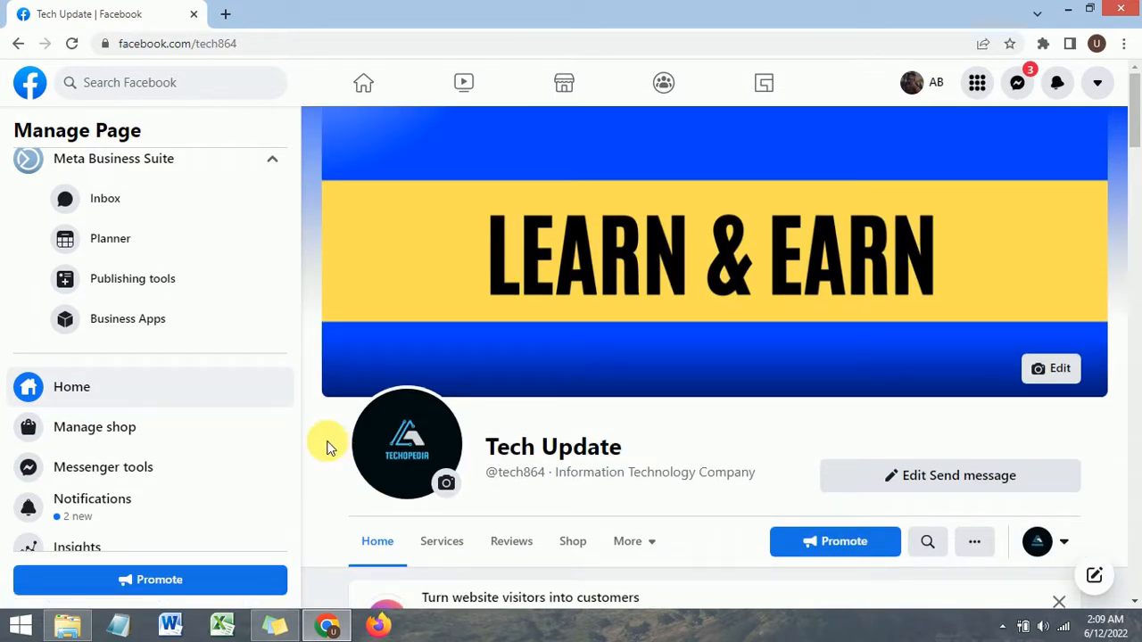
pyautogui.scroll(-2, 331, 325)
pyautogui.scroll(2, 330, 323)
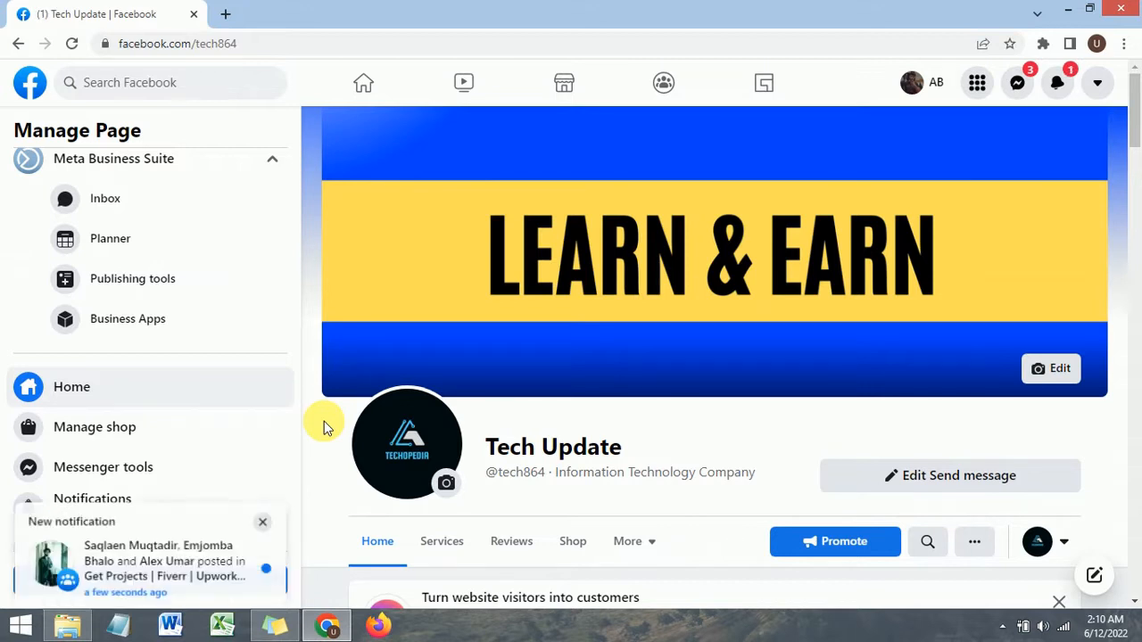
pyautogui.scroll(-1, 324, 428)
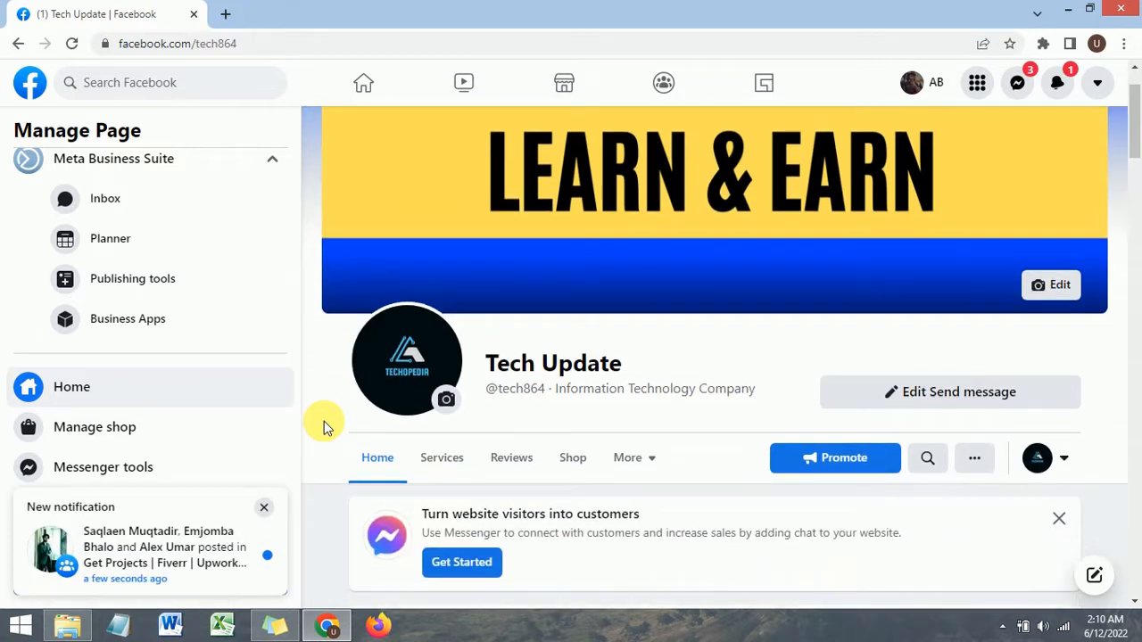
# Step: Dismiss the new-notification popup and open the page's Settings
pyautogui.click(264, 507)
pyautogui.scroll(1, 321, 395)
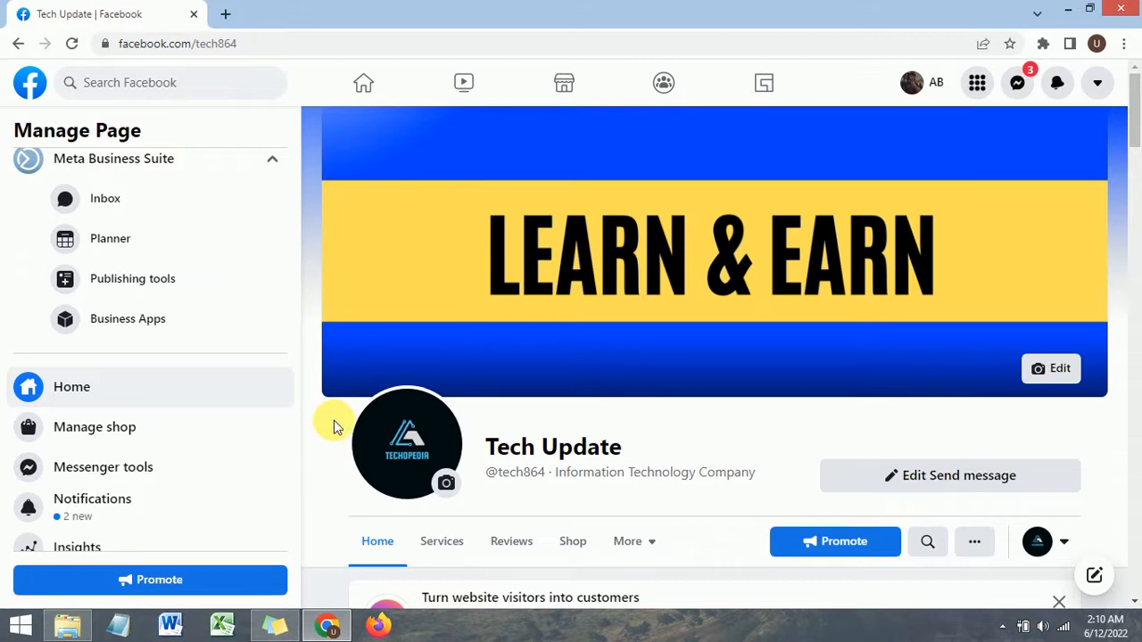
pyautogui.scroll(-2, 331, 403)
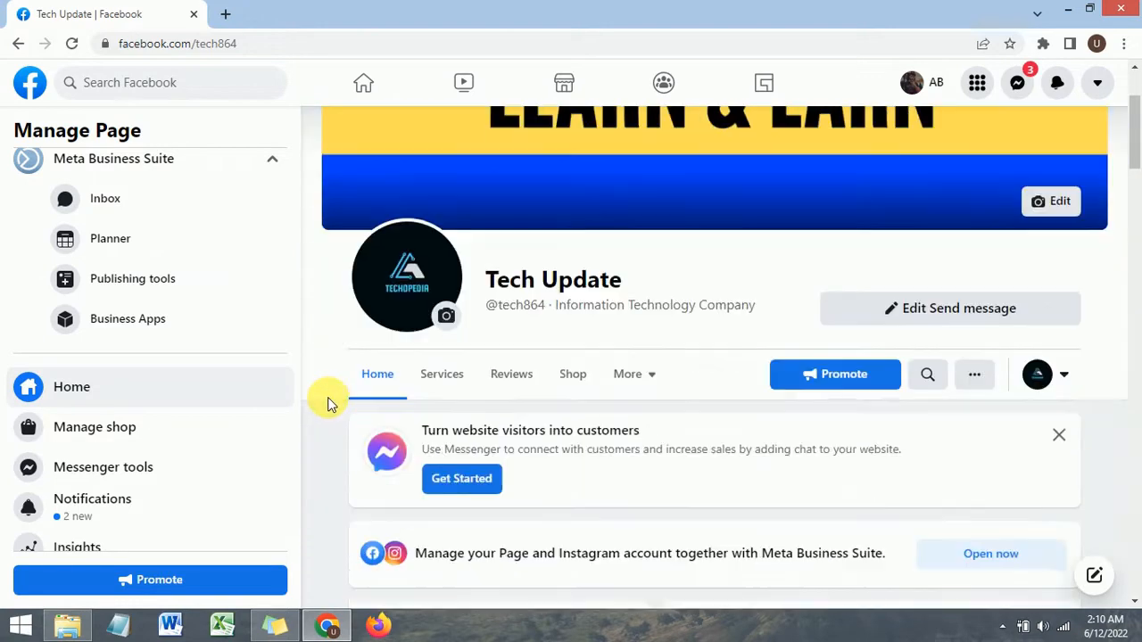
pyautogui.scroll(2, 328, 403)
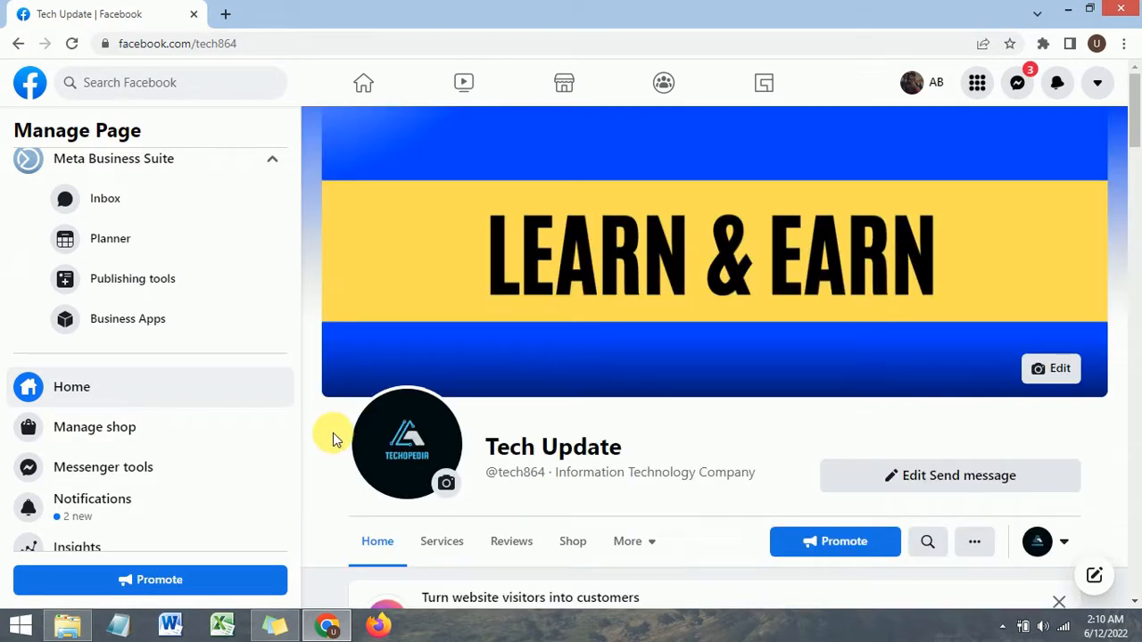
pyautogui.scroll(-2, 326, 387)
pyautogui.scroll(2, 327, 387)
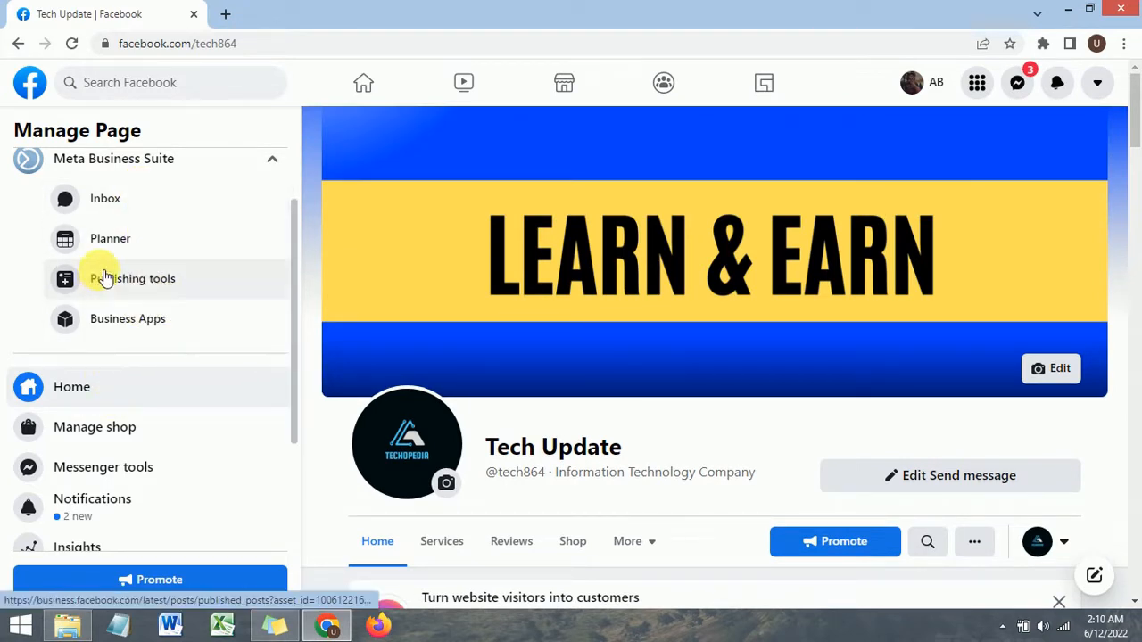
pyautogui.scroll(-2, 123, 255)
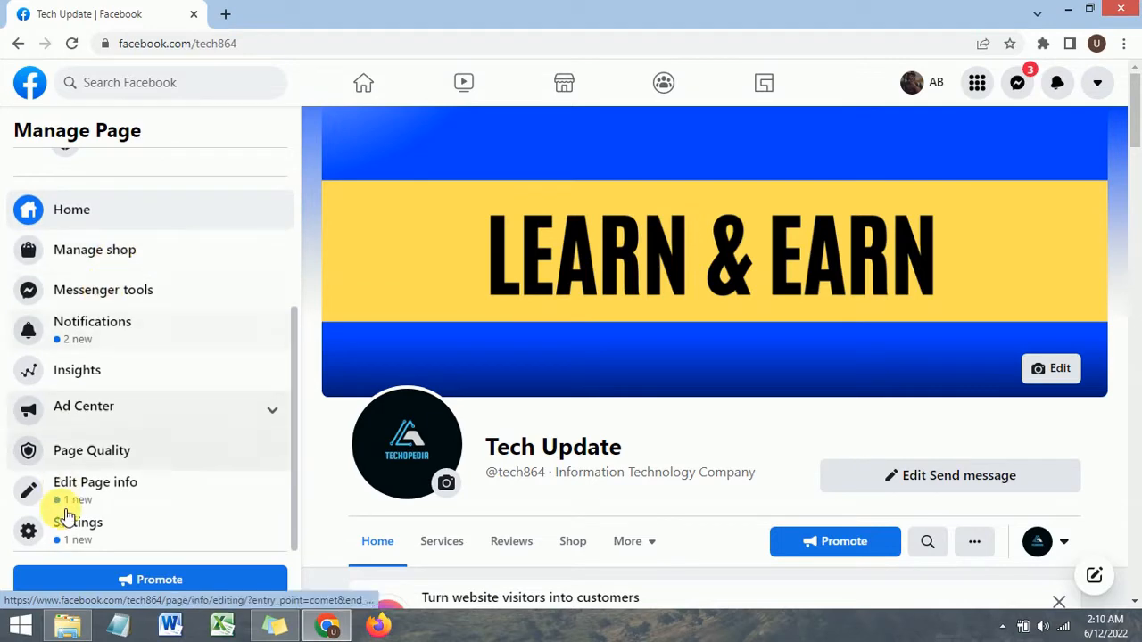
pyautogui.click(100, 535)
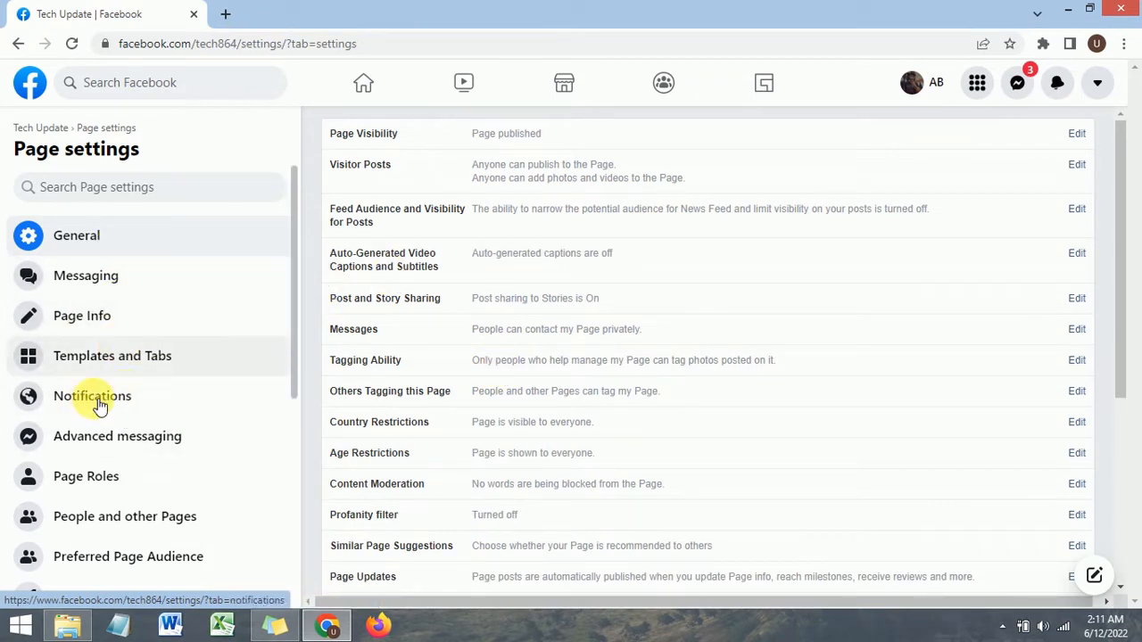
# Step: Open the Templates and Tabs section of Page settings
pyautogui.scroll(-3, 89, 356)
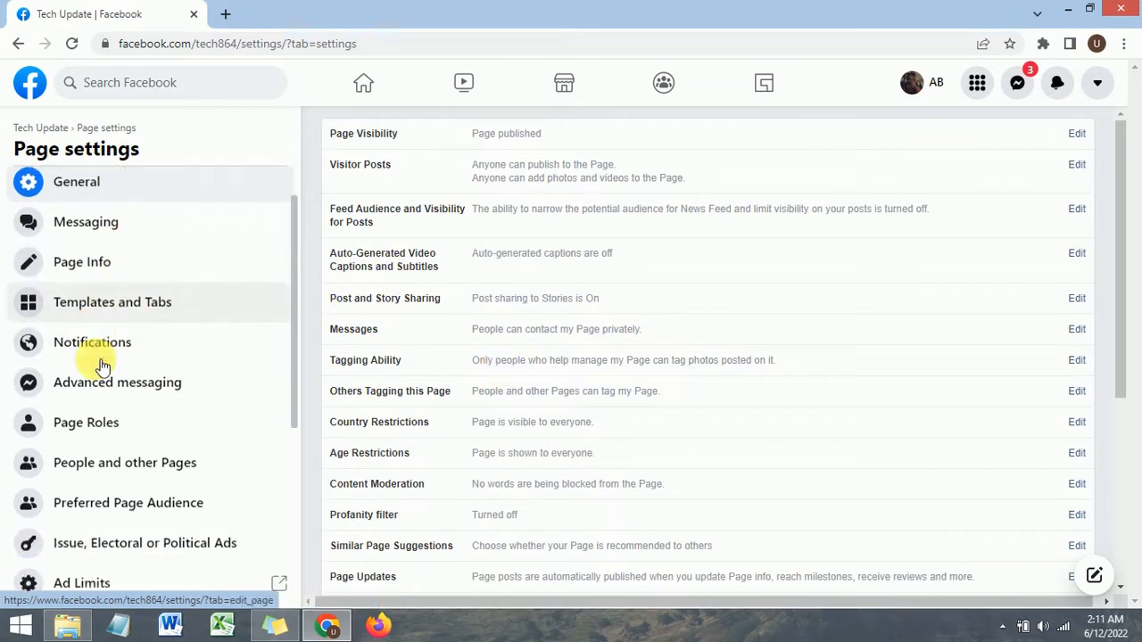
pyautogui.scroll(2, 96, 362)
pyautogui.scroll(1, 89, 339)
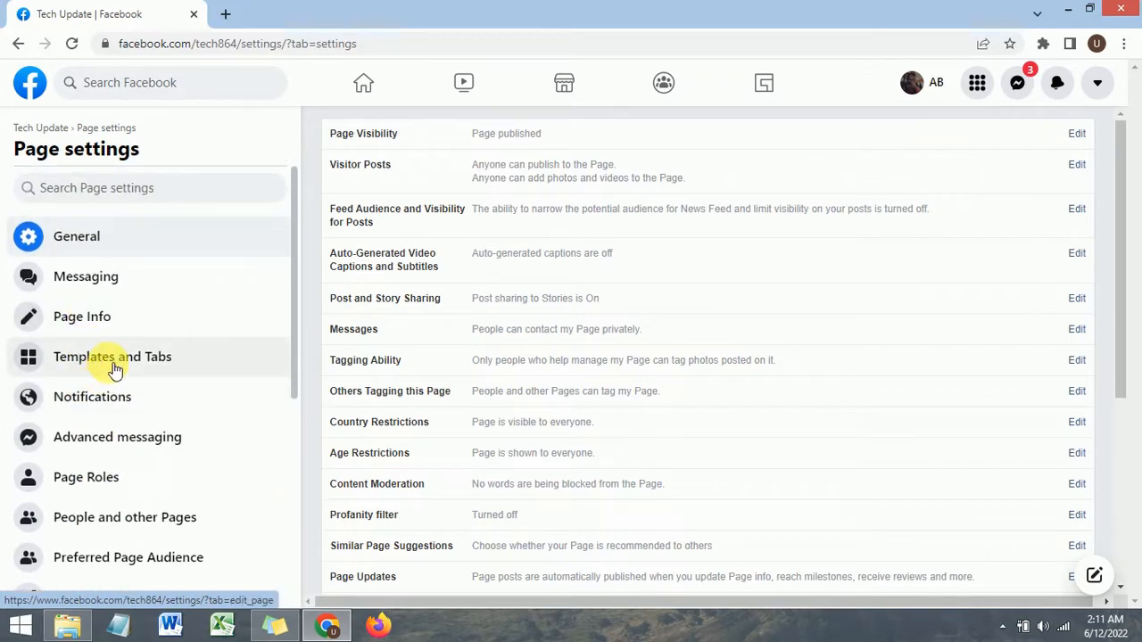
pyautogui.click(115, 365)
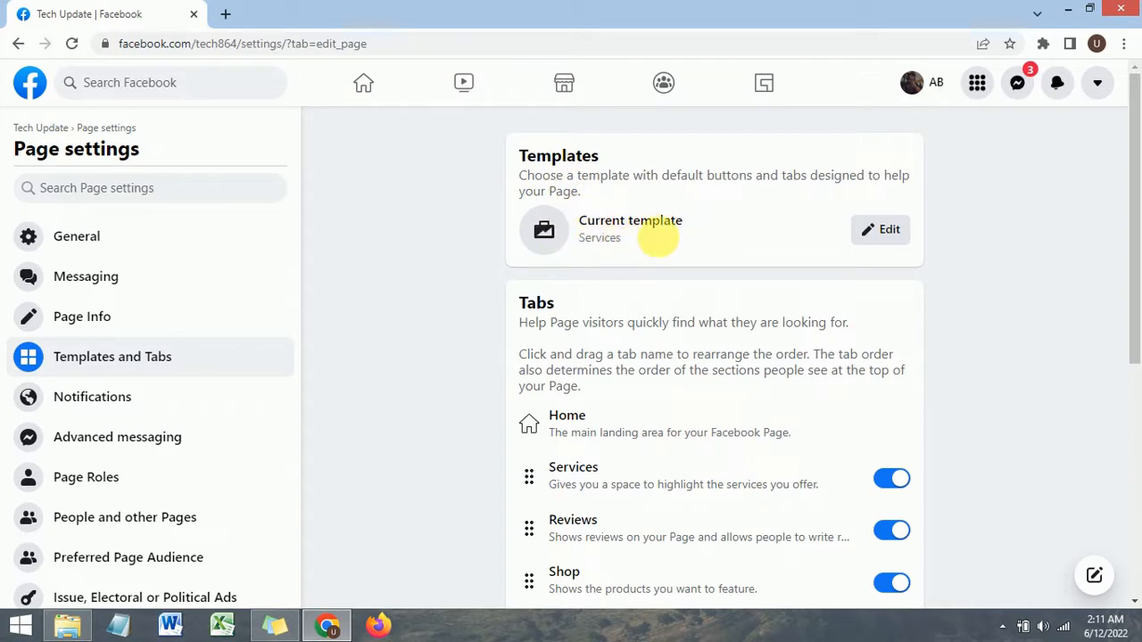
# Step: Change the page template to Shopping and apply it
pyautogui.click(894, 236)
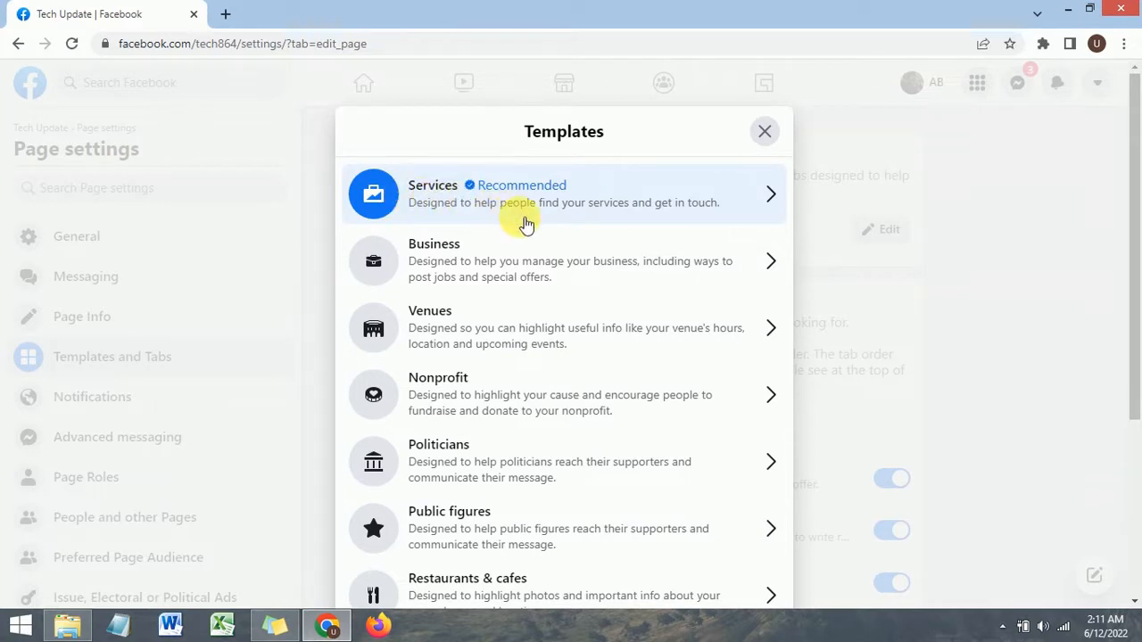
pyautogui.scroll(-3, 526, 223)
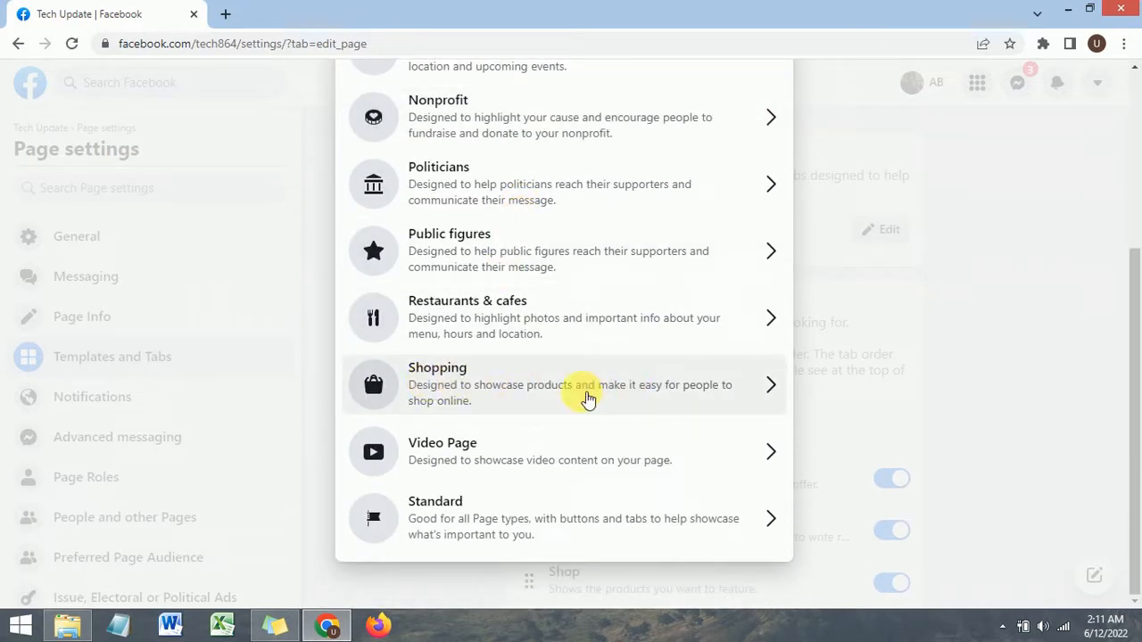
pyautogui.click(771, 391)
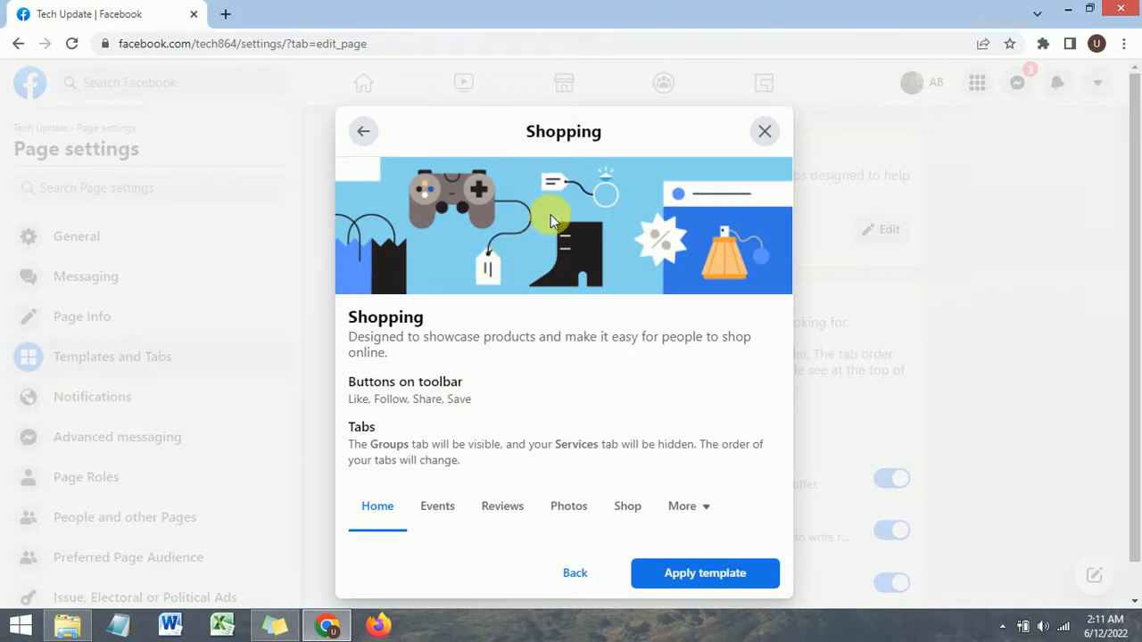
pyautogui.scroll(-1, 589, 463)
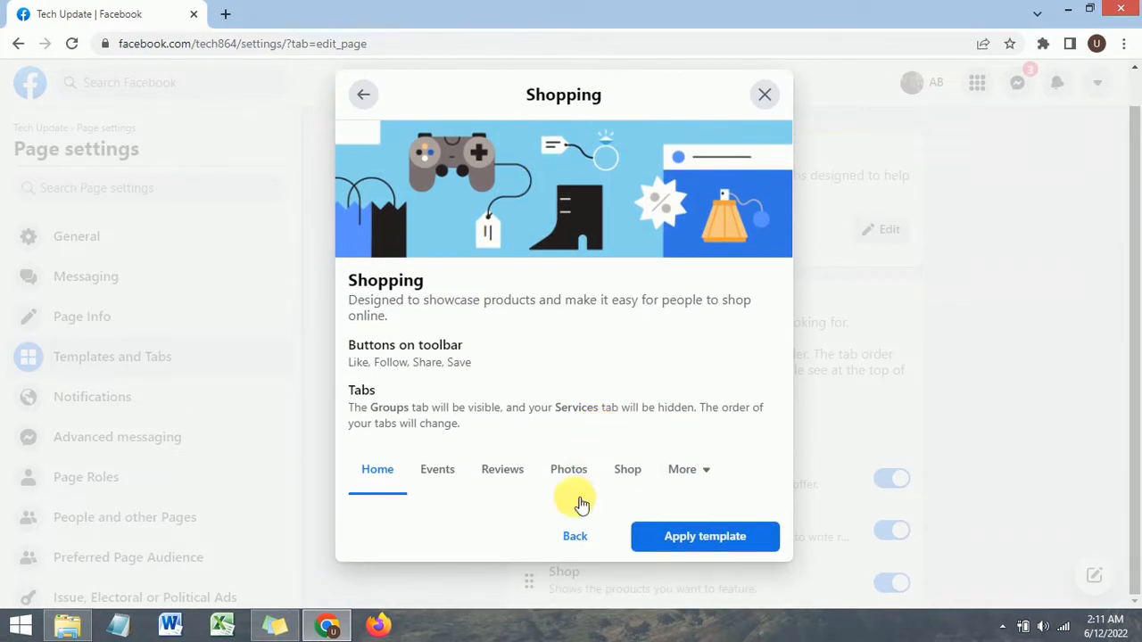
pyautogui.click(701, 533)
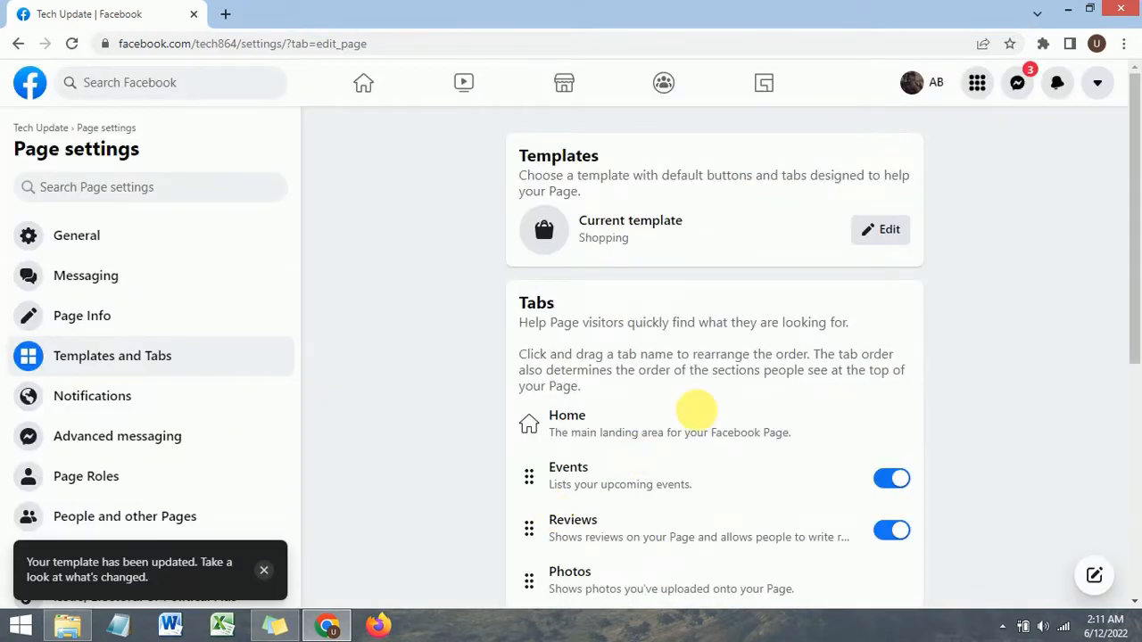
# Step: Review the tab list under the Shopping template
pyautogui.scroll(-2, 707, 396)
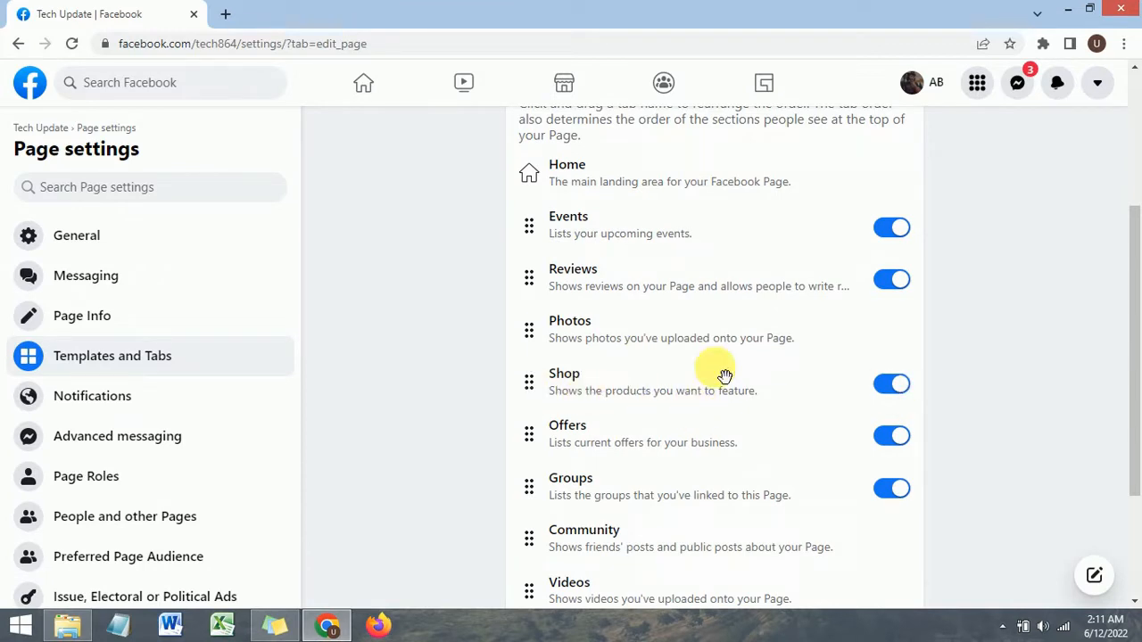
pyautogui.scroll(3, 853, 415)
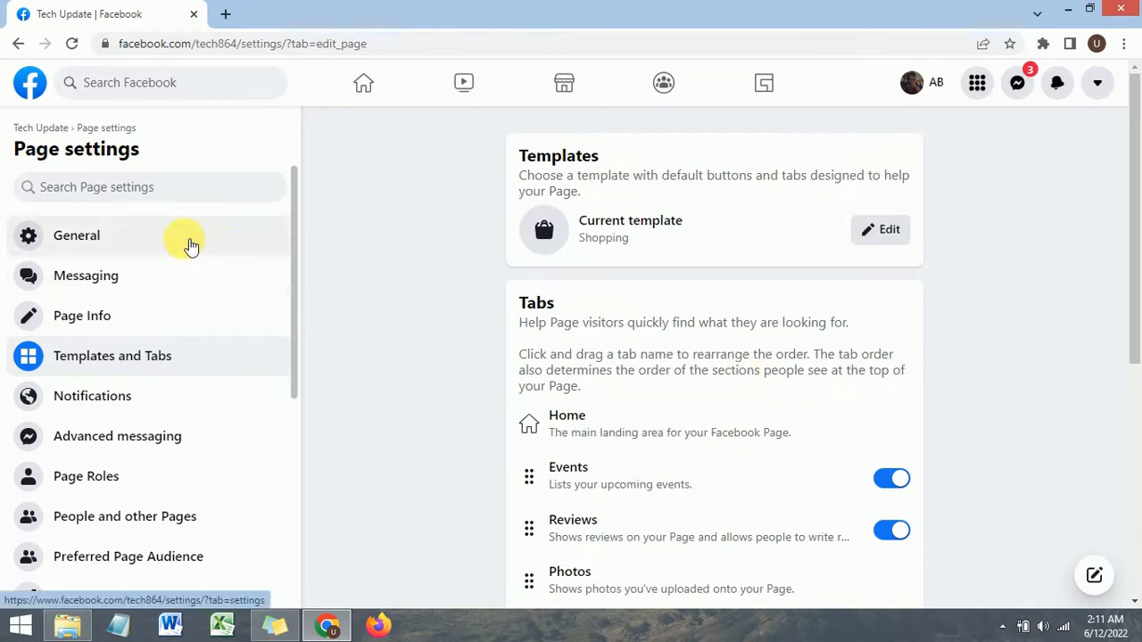
pyautogui.click(77, 50)
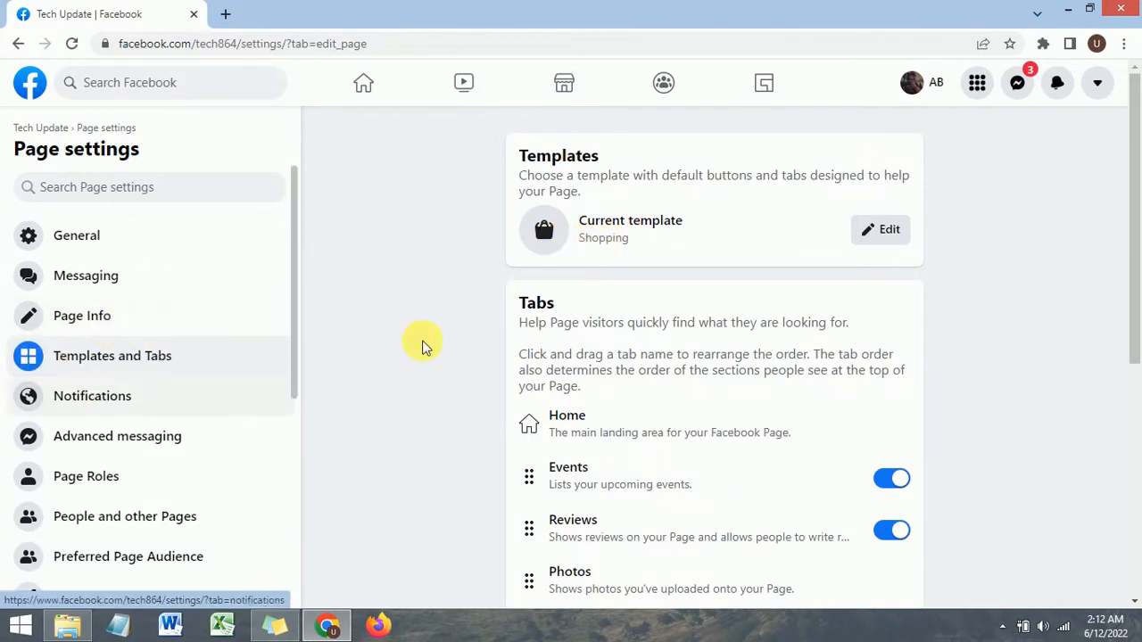
pyautogui.scroll(-3, 138, 285)
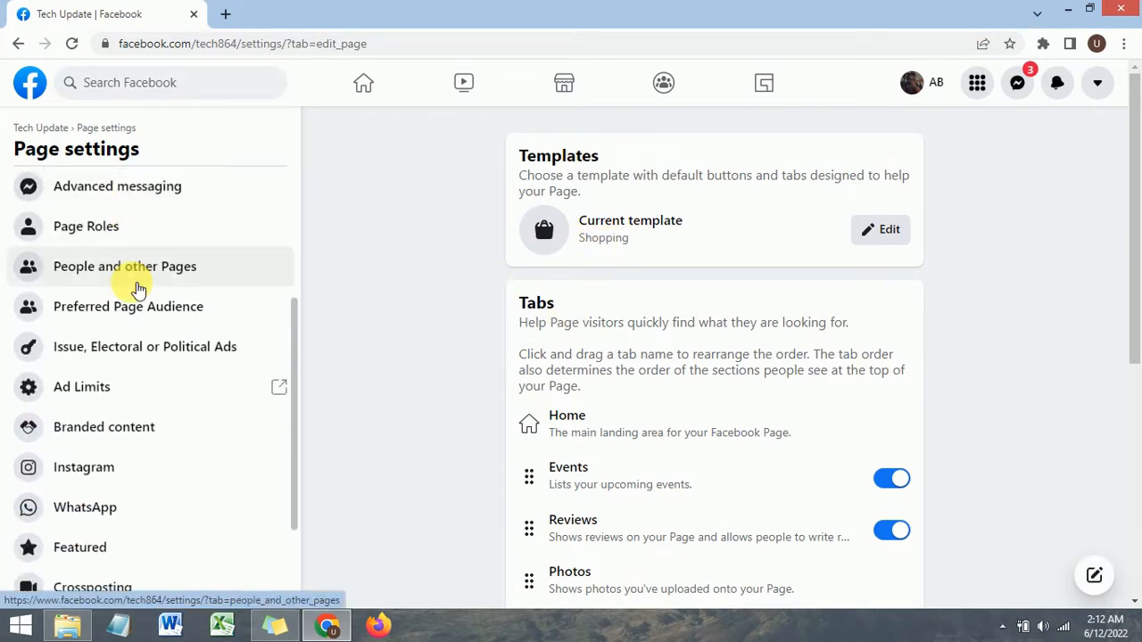
pyautogui.scroll(3, 138, 281)
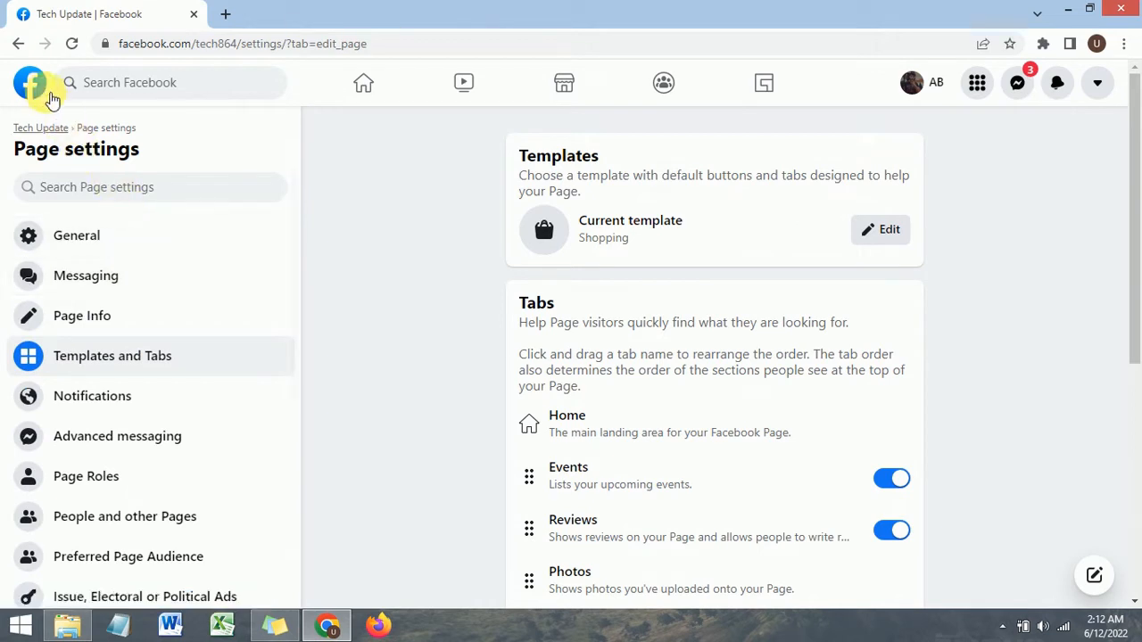
# Step: Navigate back to the list of managed pages and open the Tech Update page
pyautogui.click(19, 44)
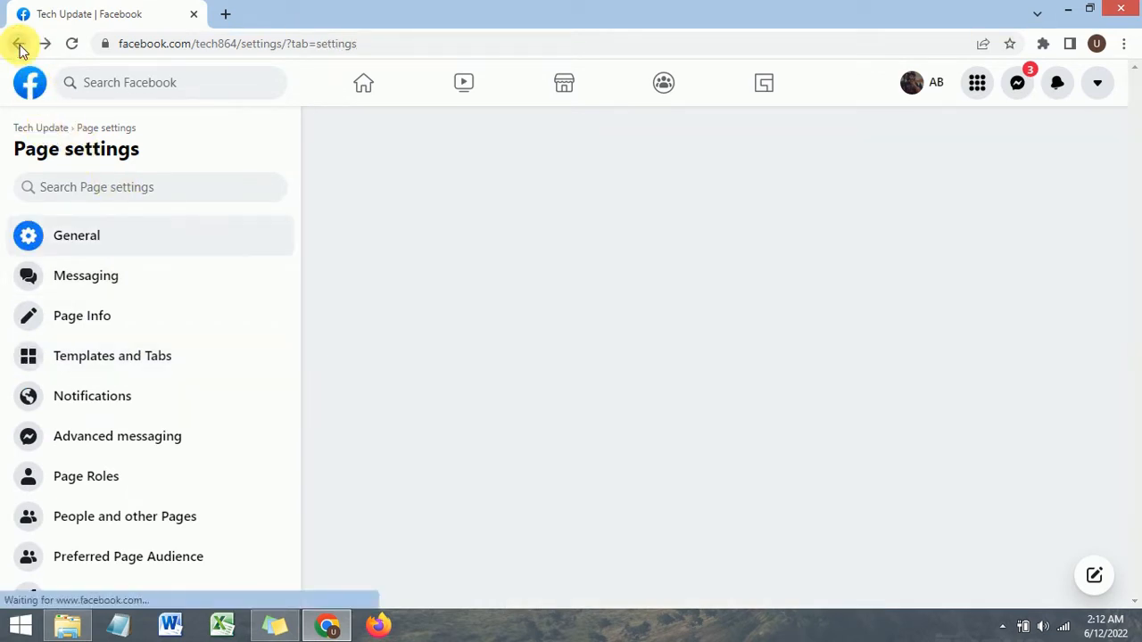
pyautogui.click(18, 44)
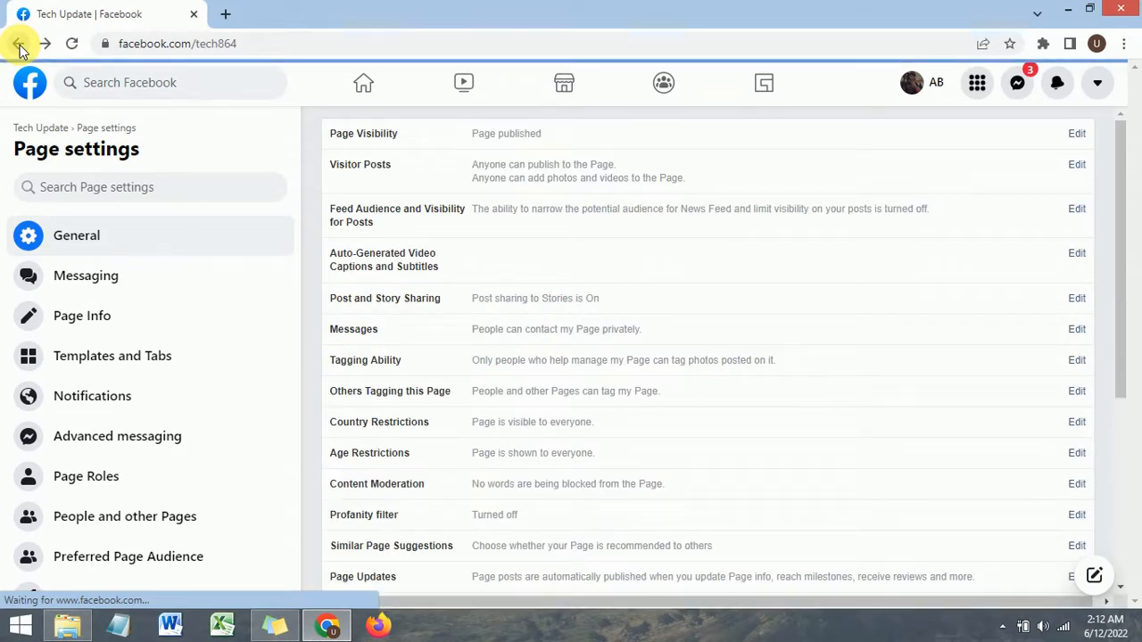
pyautogui.click(19, 44)
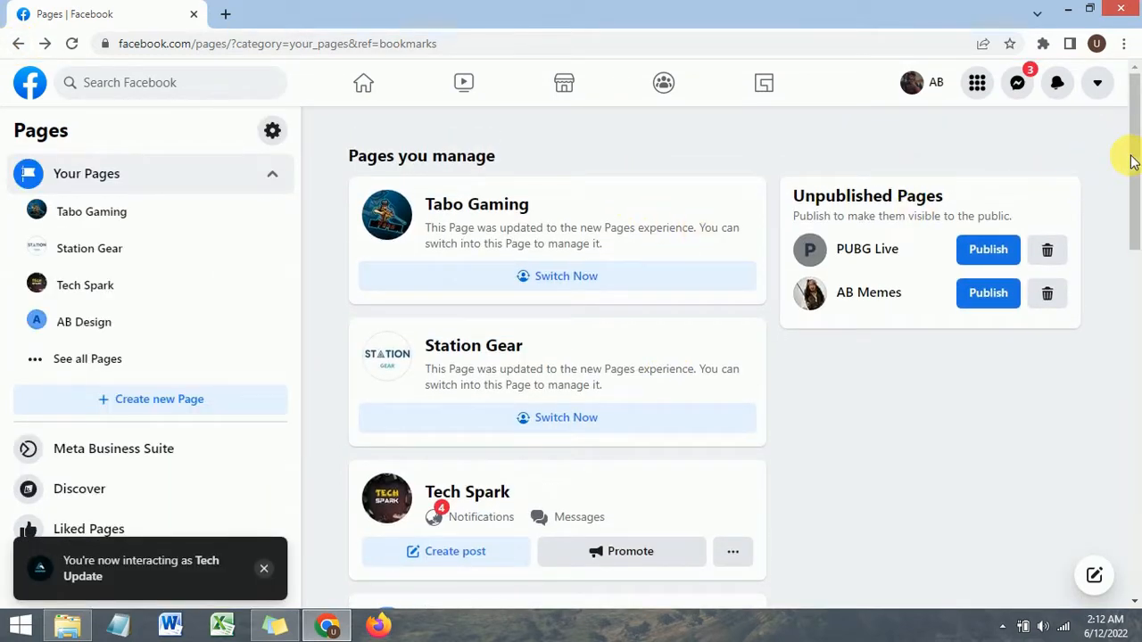
pyautogui.moveTo(1131, 161); pyautogui.dragTo(1101, 169)
pyautogui.click(117, 359)
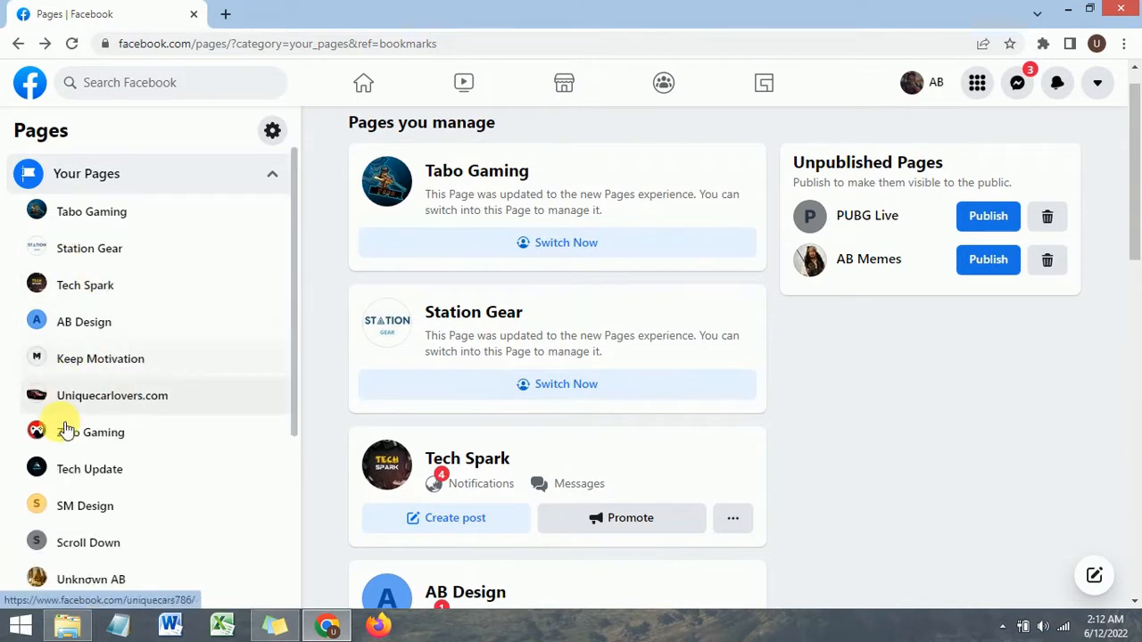
pyautogui.click(86, 472)
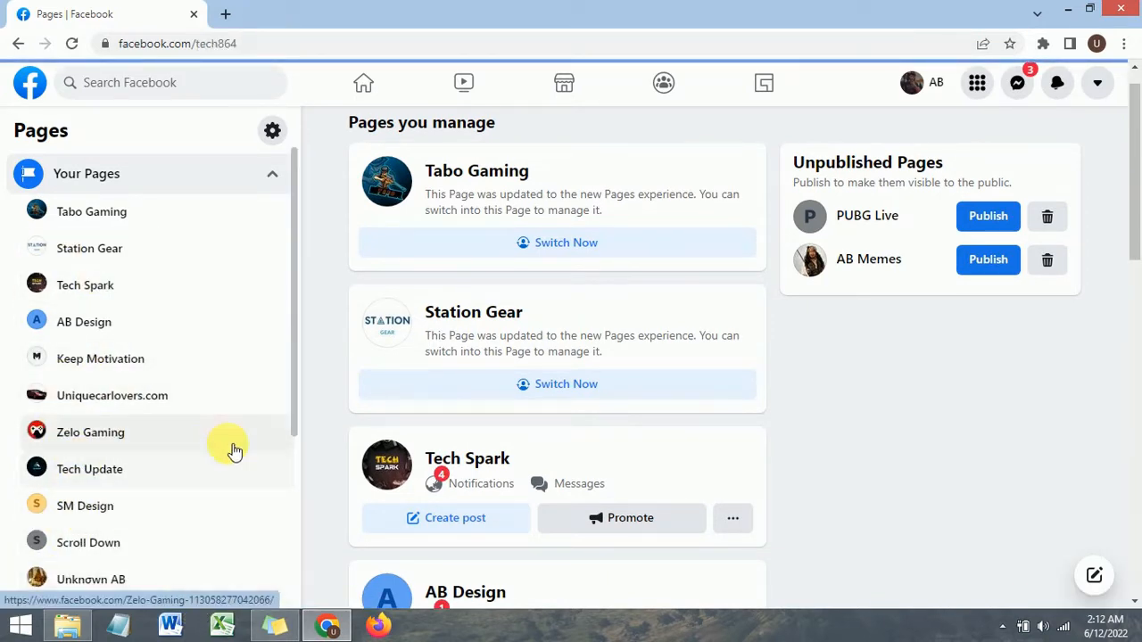
# Step: Check the tab bar on the Tech Update page
pyautogui.scroll(-3, 476, 370)
pyautogui.scroll(4, 477, 370)
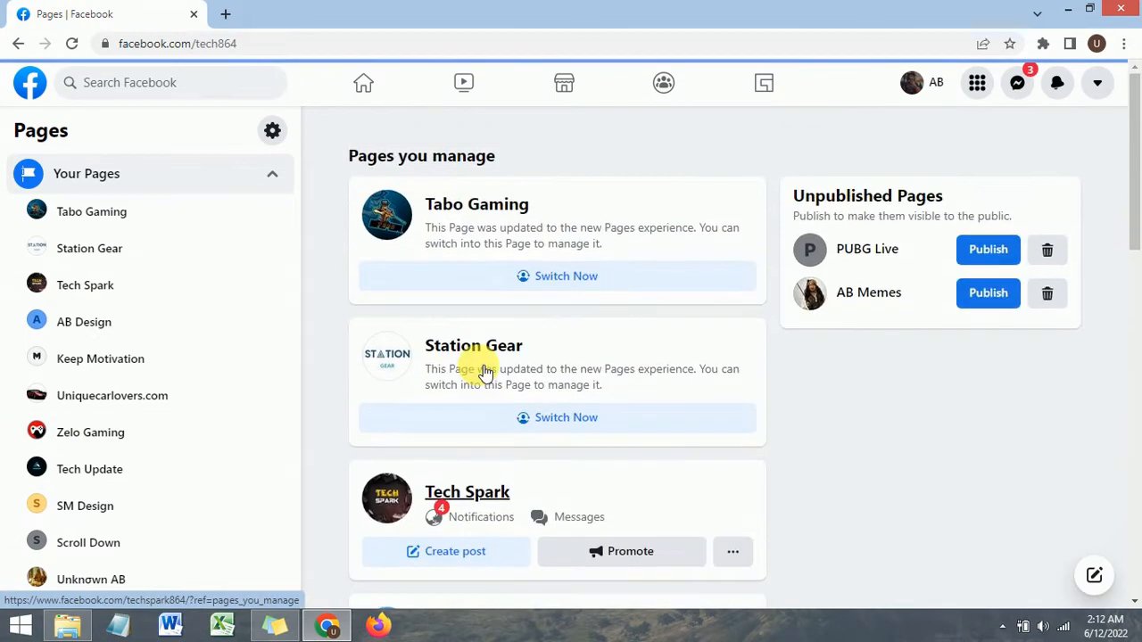
pyautogui.scroll(-3, 482, 371)
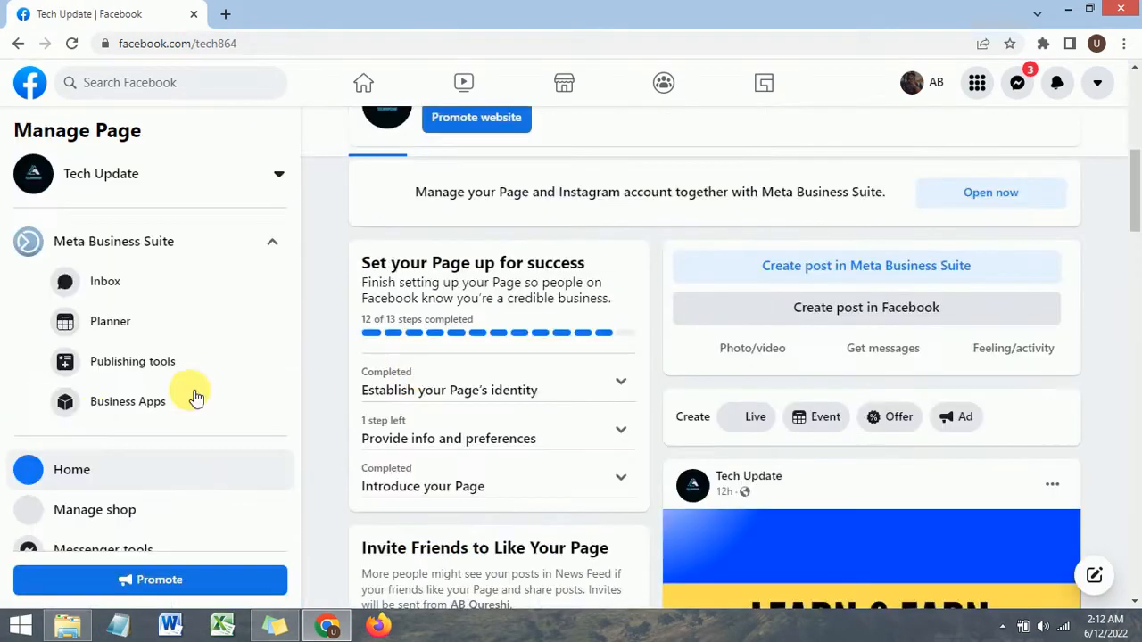
pyautogui.scroll(5, 489, 385)
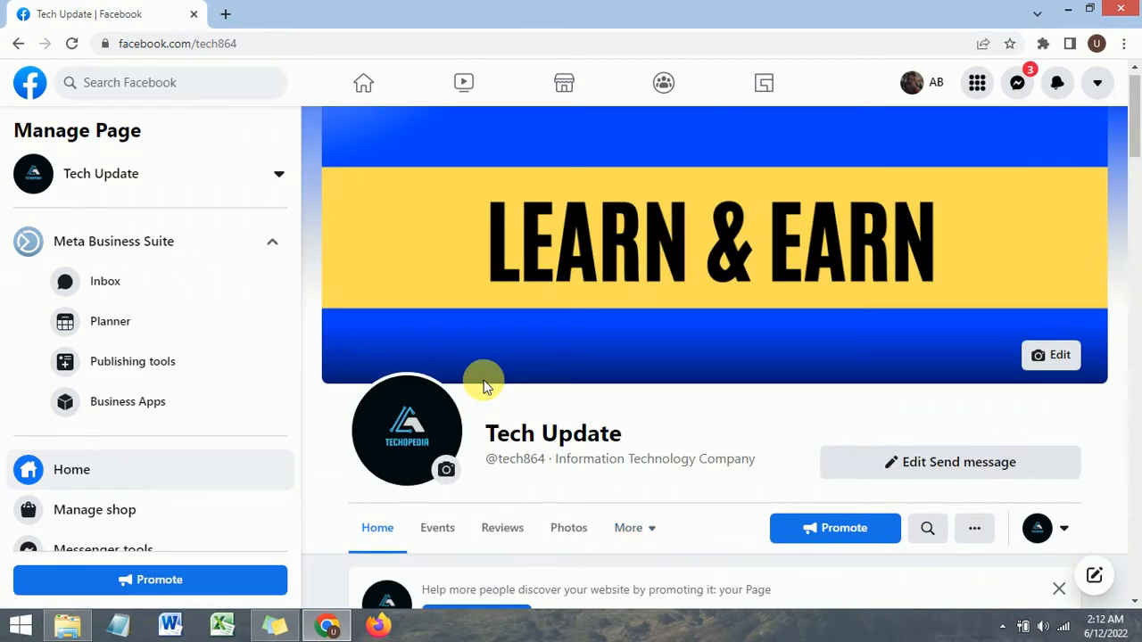
pyautogui.scroll(-2, 482, 385)
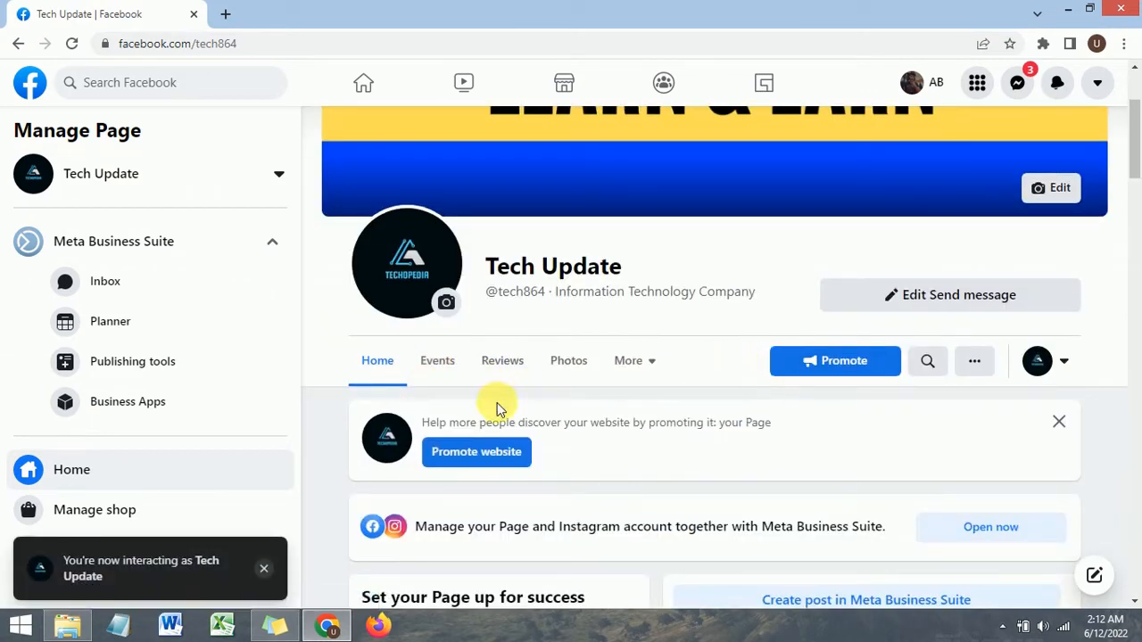
# Step: Open the page's More tab menu to check for the Shop tab, then close it
pyautogui.scroll(2, 678, 344)
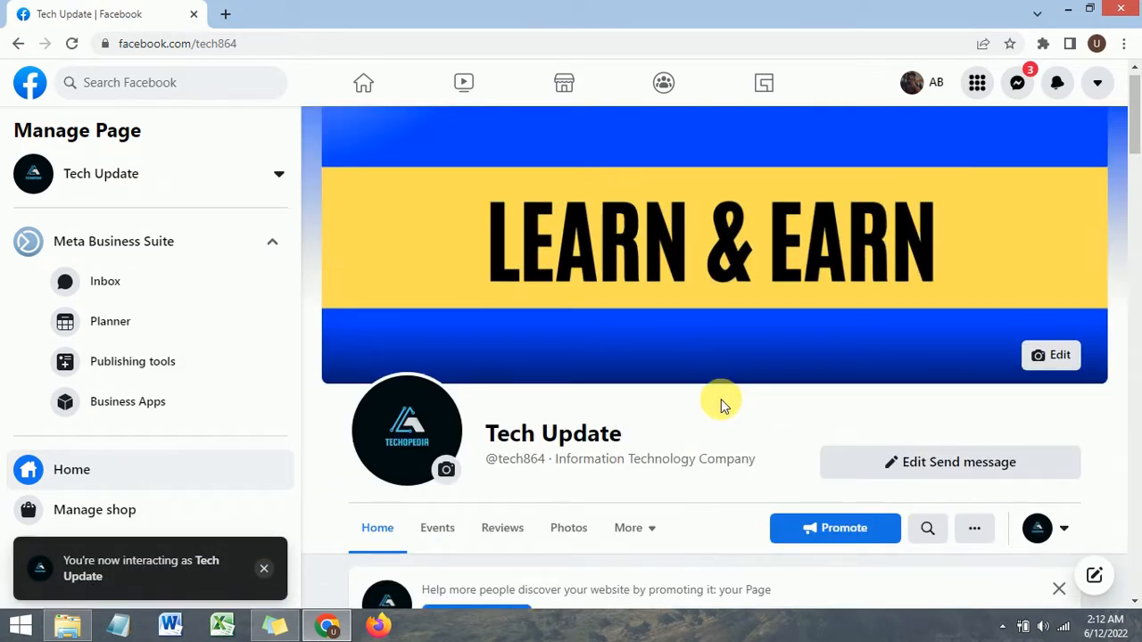
pyautogui.scroll(-1, 721, 404)
pyautogui.click(634, 457)
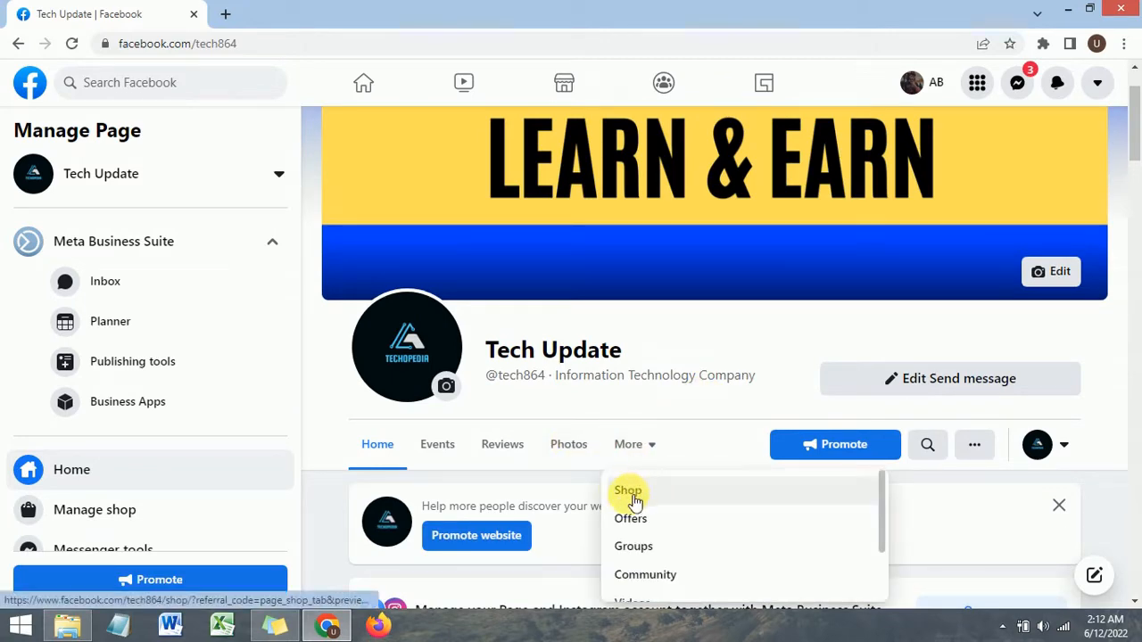
pyautogui.scroll(-2, 665, 458)
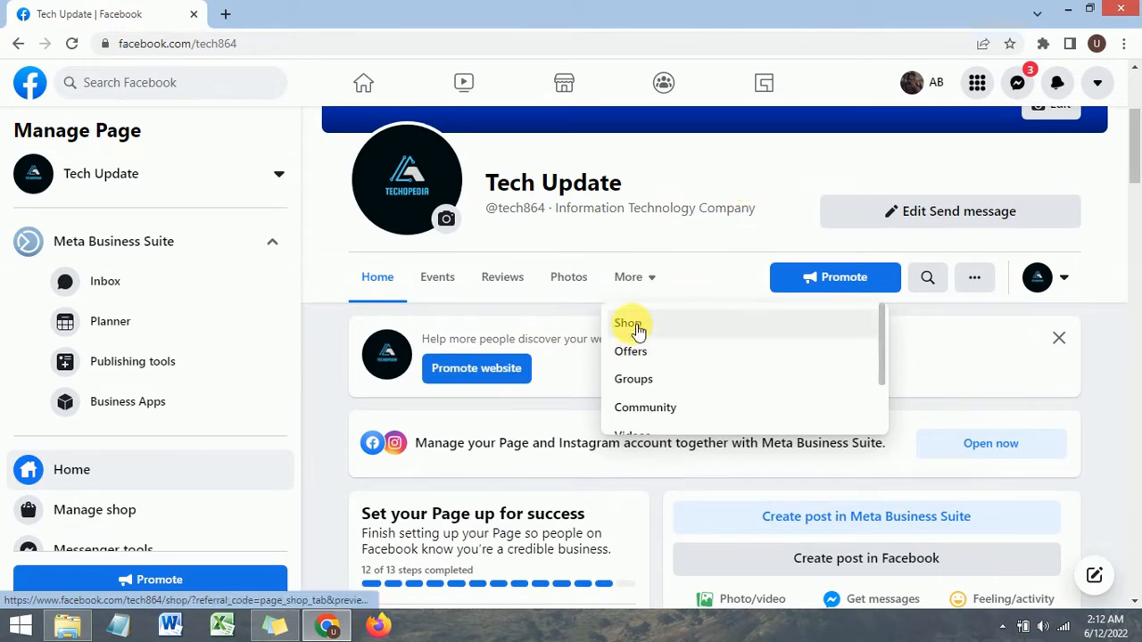
pyautogui.click(703, 181)
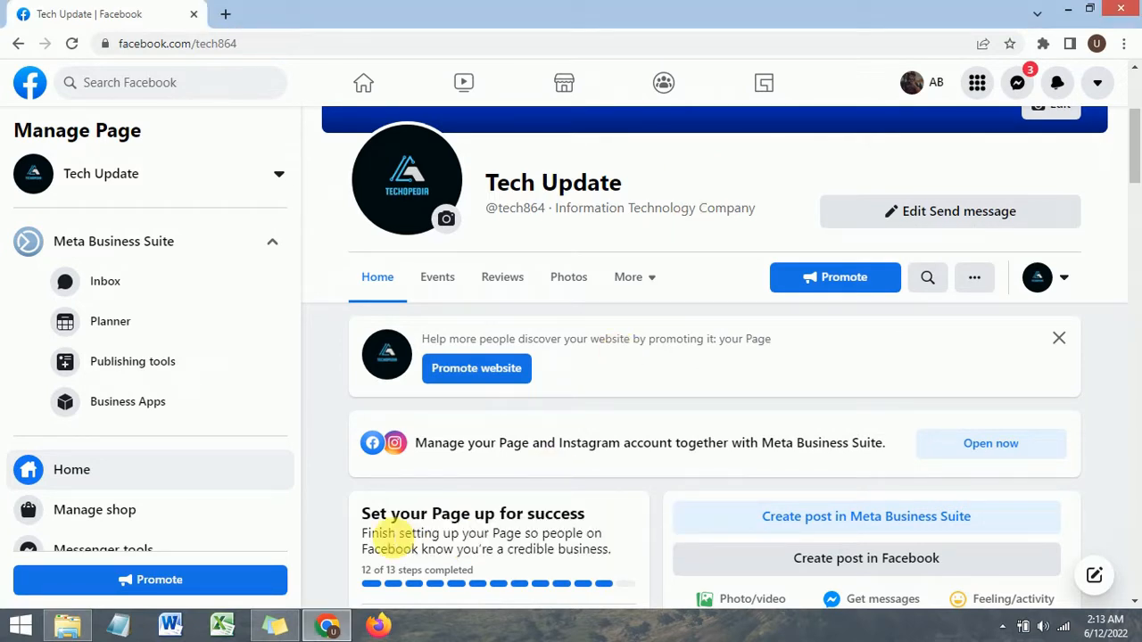
# Step: Open Manage shop for the Tech Update page and start the shop setup
pyautogui.scroll(-3, 384, 471)
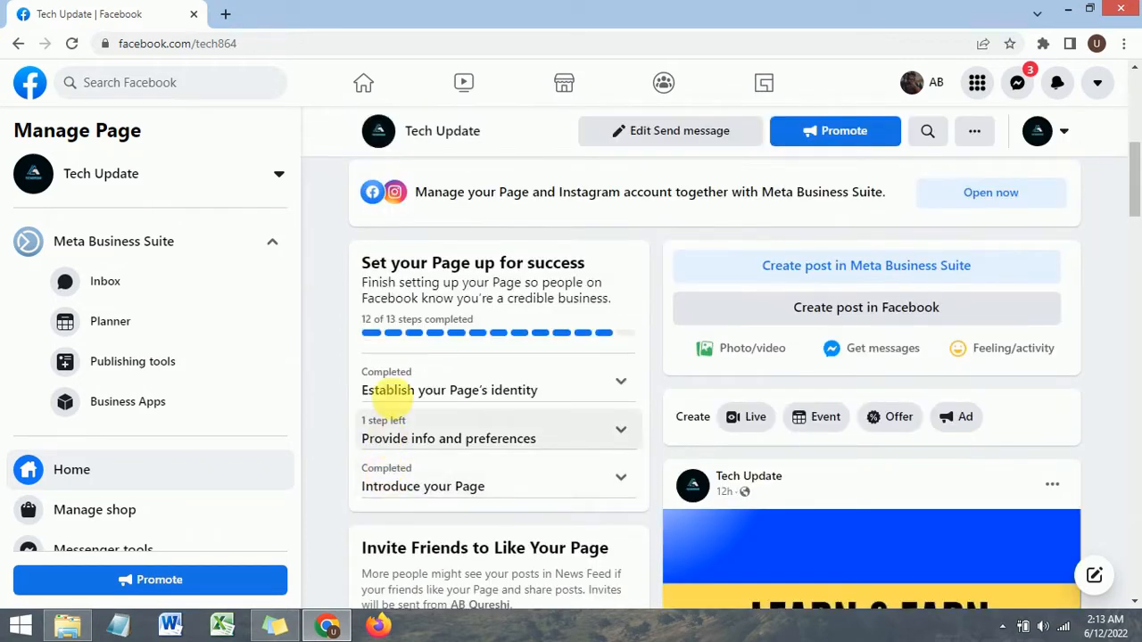
pyautogui.scroll(-1, 141, 467)
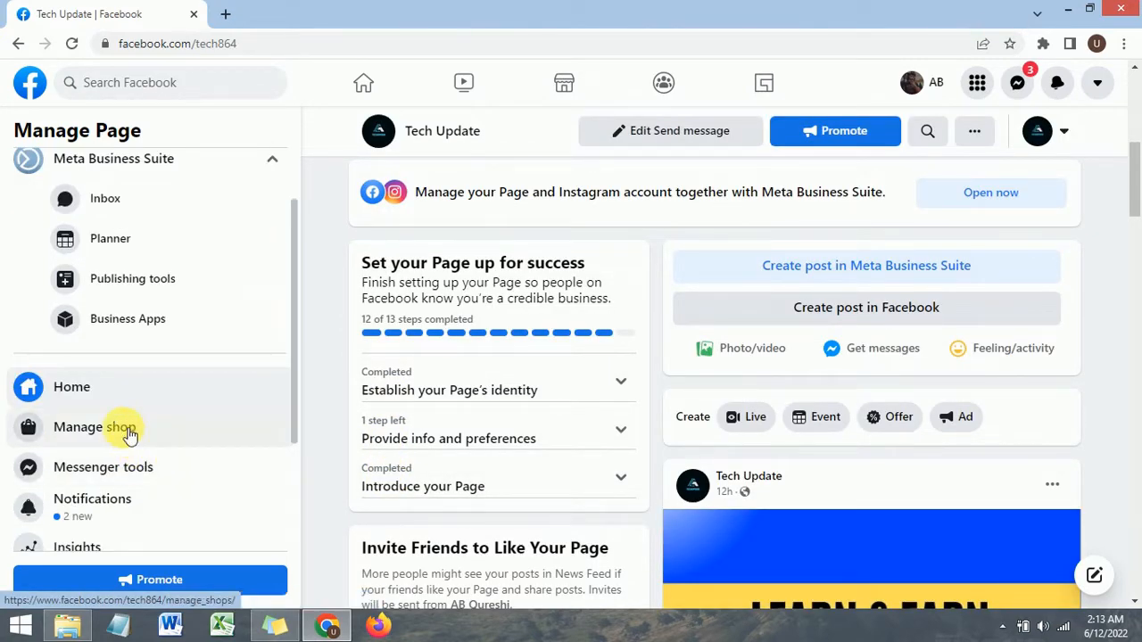
pyautogui.click(125, 430)
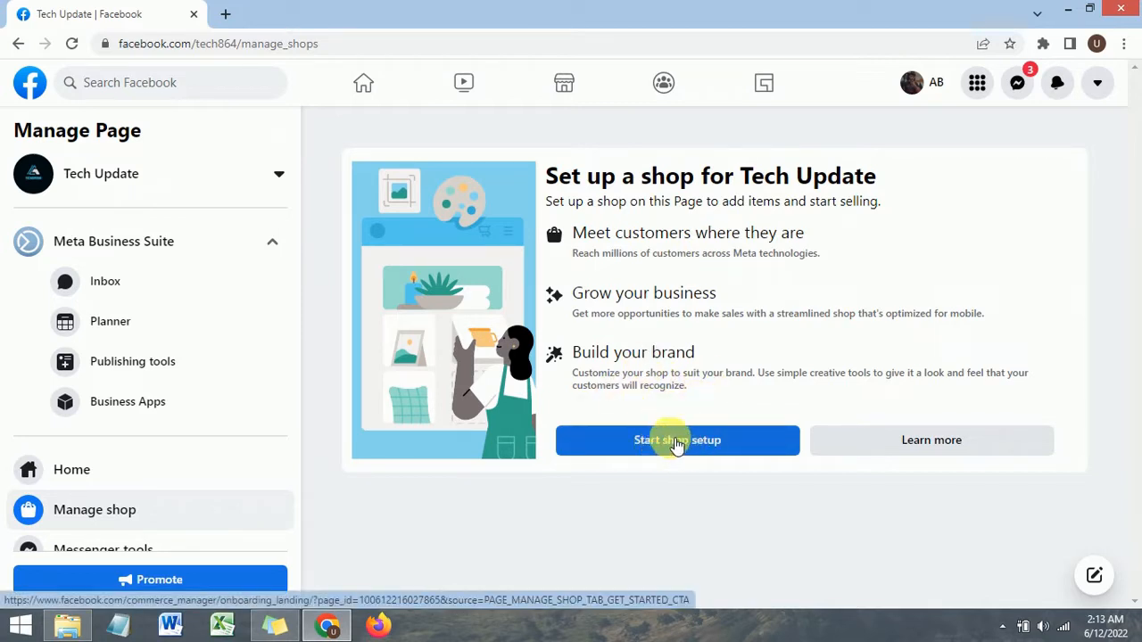
pyautogui.click(676, 441)
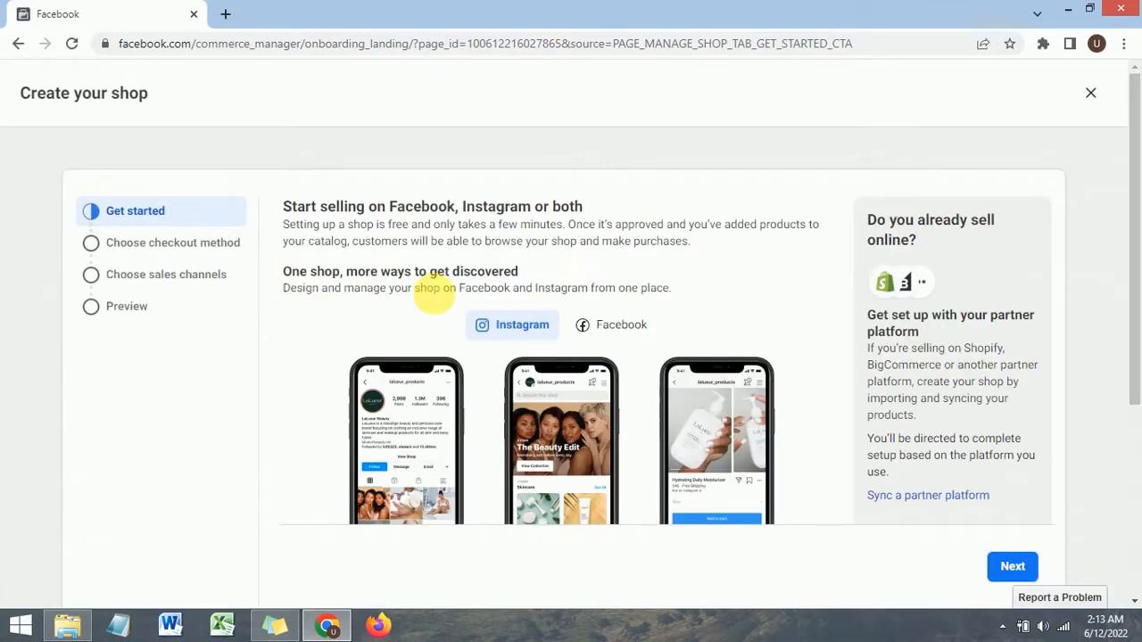
# Step: Review the Get started overview of shop creation and continue to the next stage
pyautogui.scroll(-1, 434, 294)
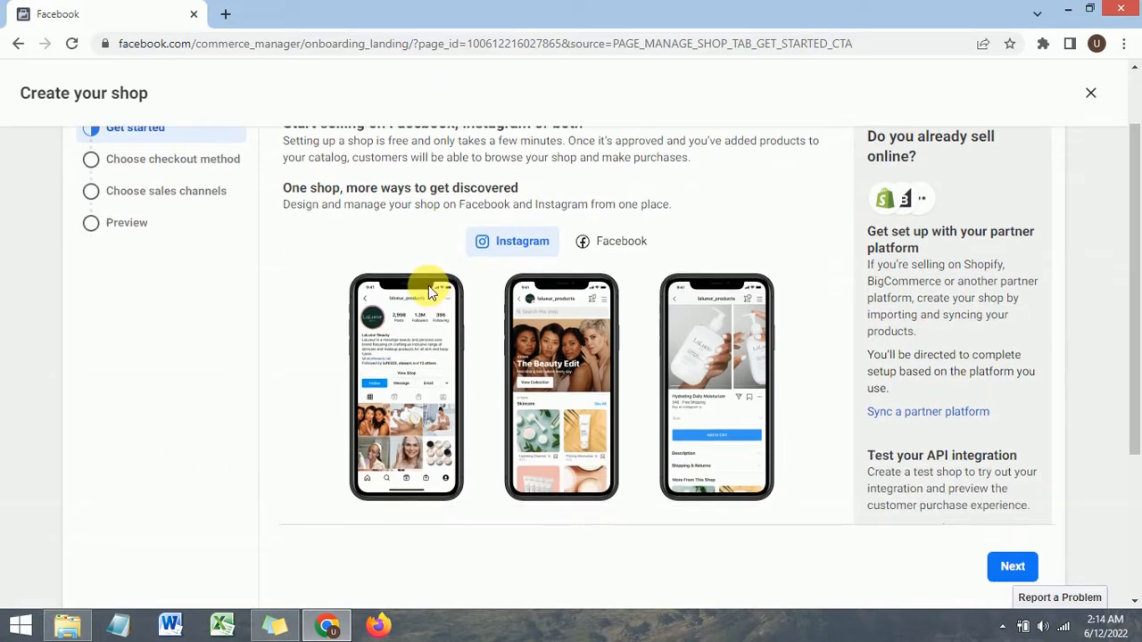
pyautogui.scroll(-1, 429, 286)
pyautogui.scroll(2, 428, 287)
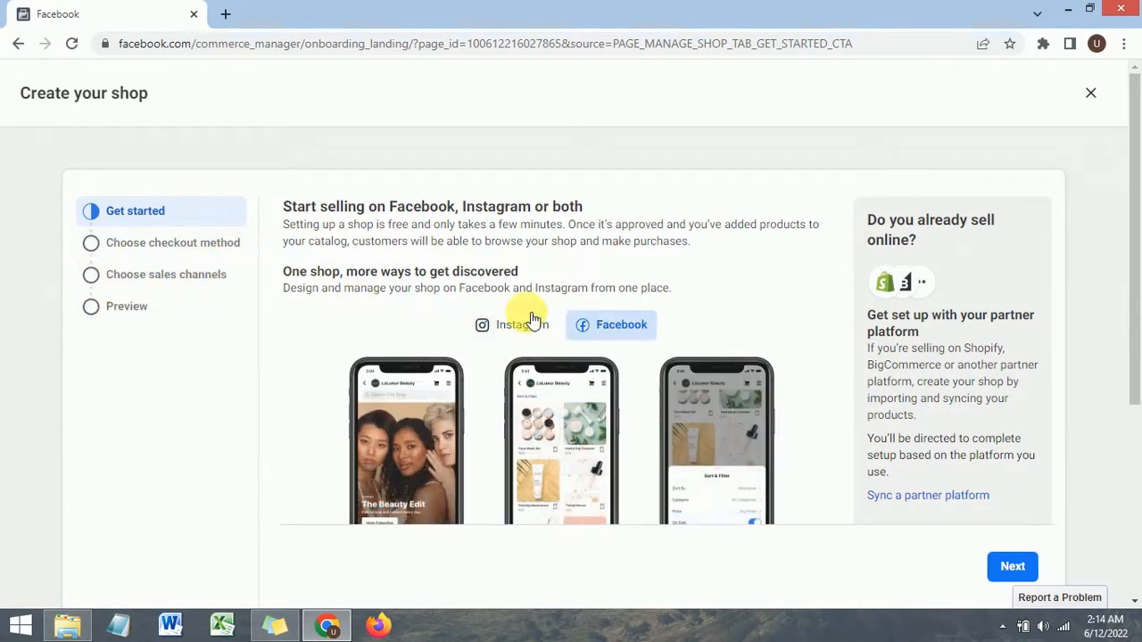
pyautogui.scroll(-2, 527, 307)
pyautogui.scroll(-1, 535, 275)
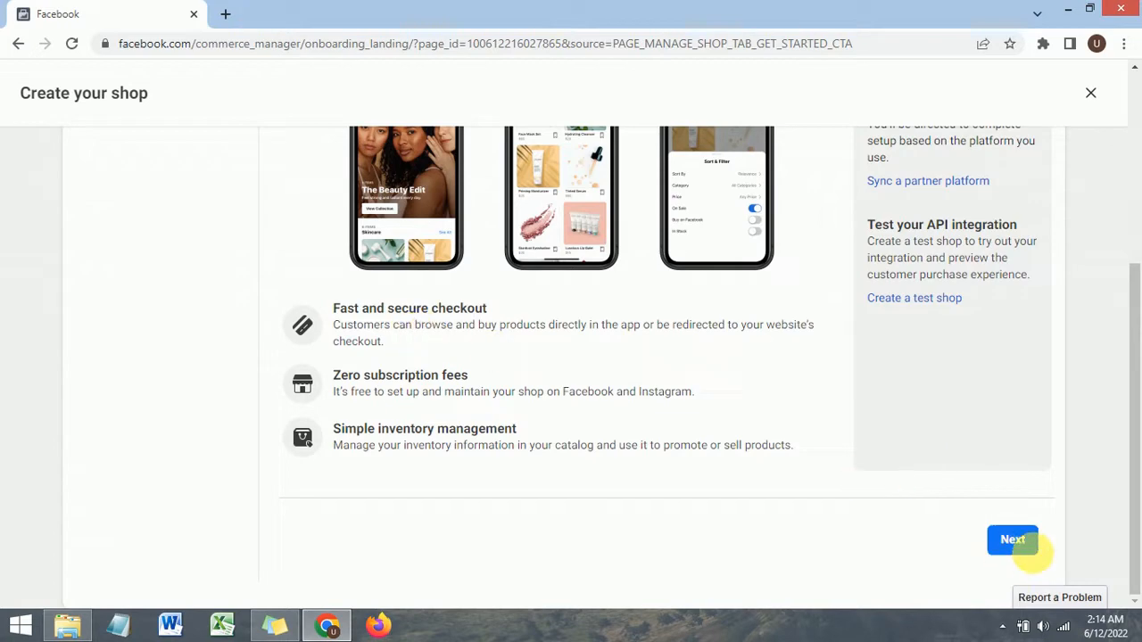
pyautogui.click(1016, 544)
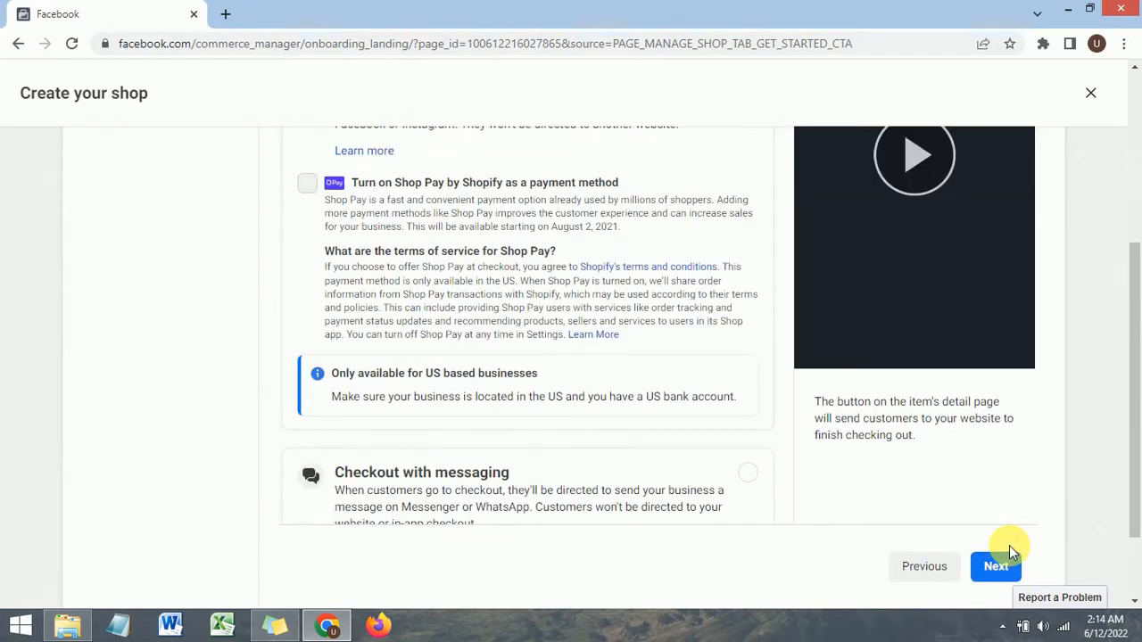
# Step: Choose Checkout with messaging as the shop's checkout method and continue
pyautogui.scroll(4, 479, 328)
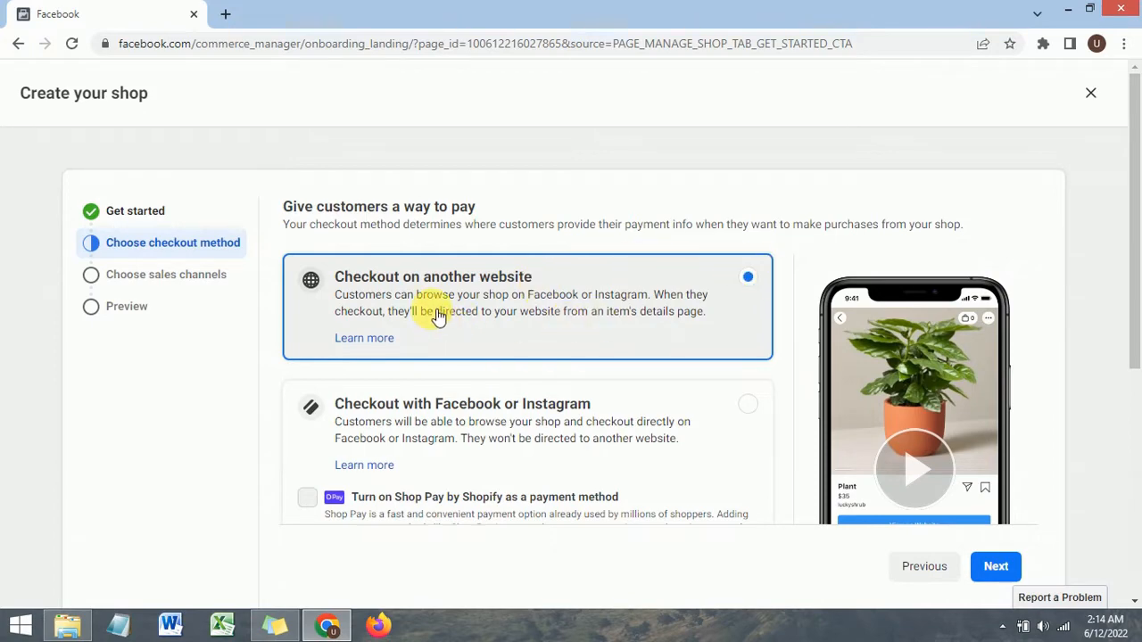
pyautogui.scroll(-1, 437, 317)
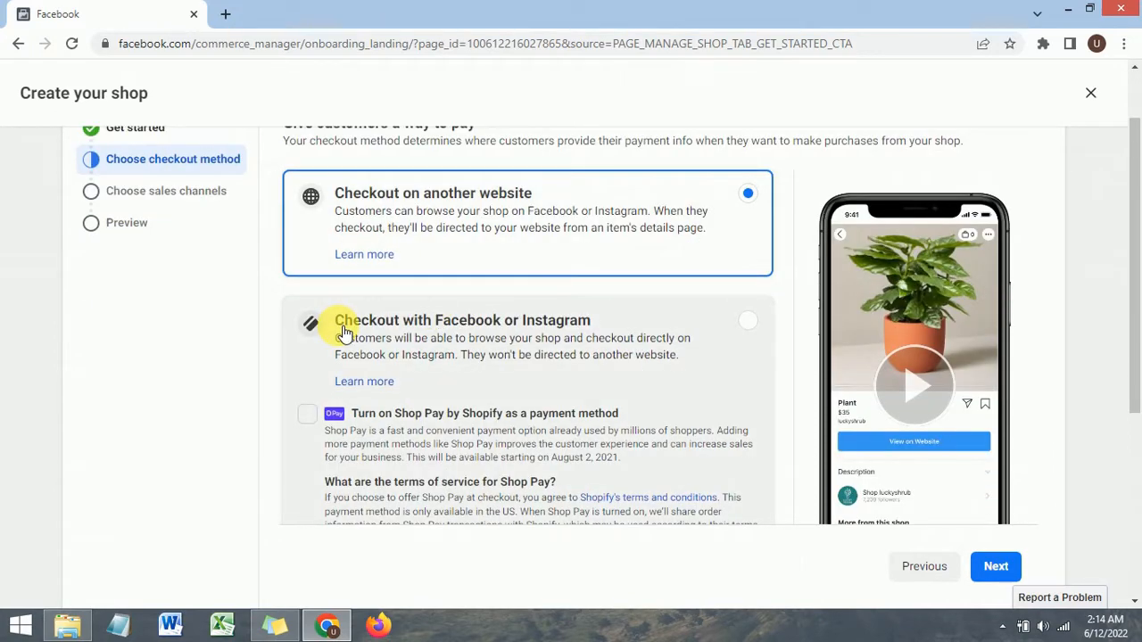
pyautogui.scroll(-3, 346, 332)
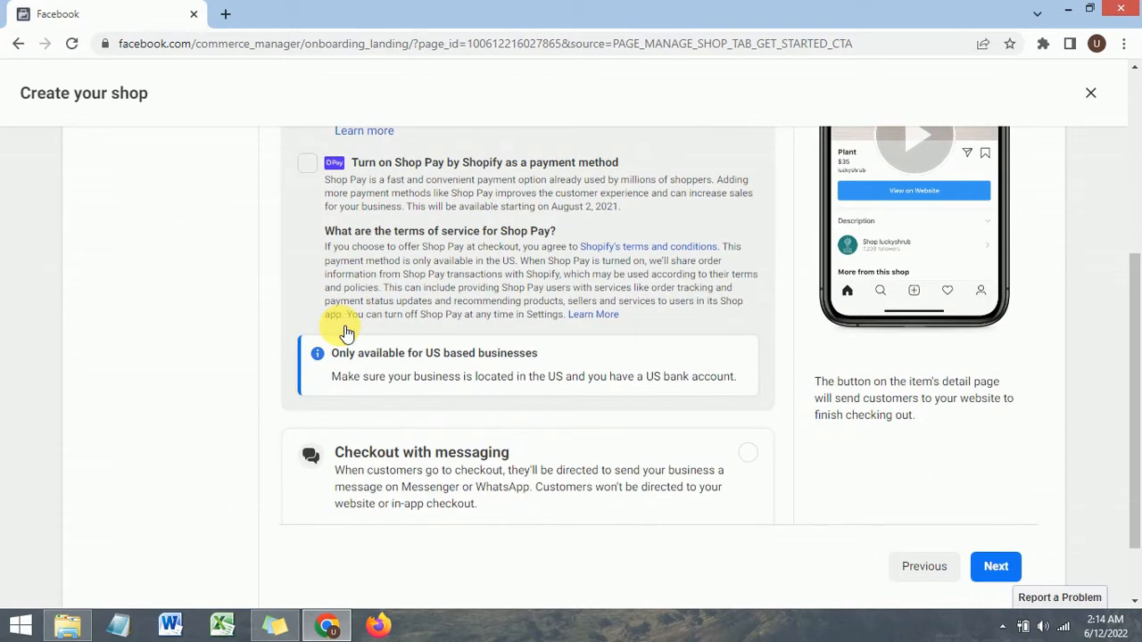
pyautogui.scroll(-1, 346, 332)
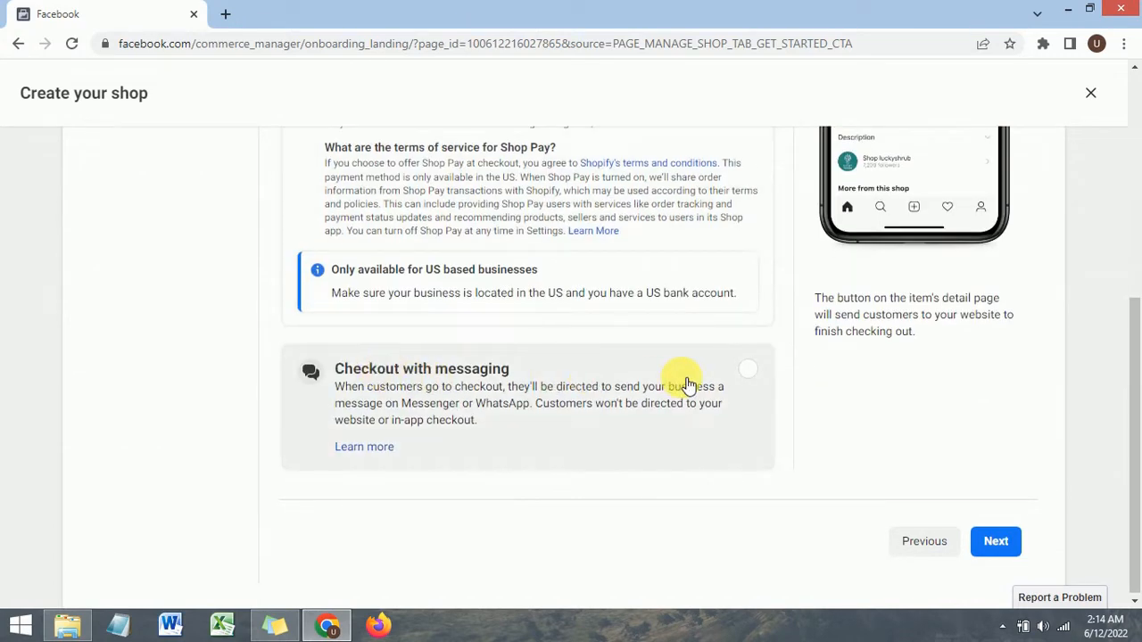
pyautogui.click(752, 373)
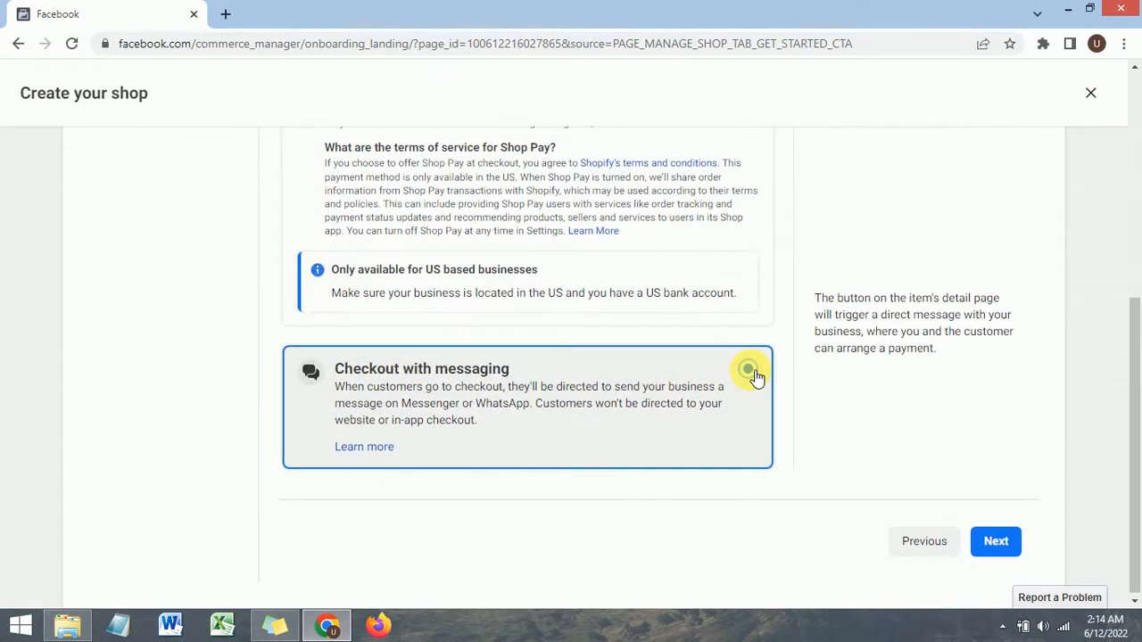
pyautogui.scroll(3, 553, 268)
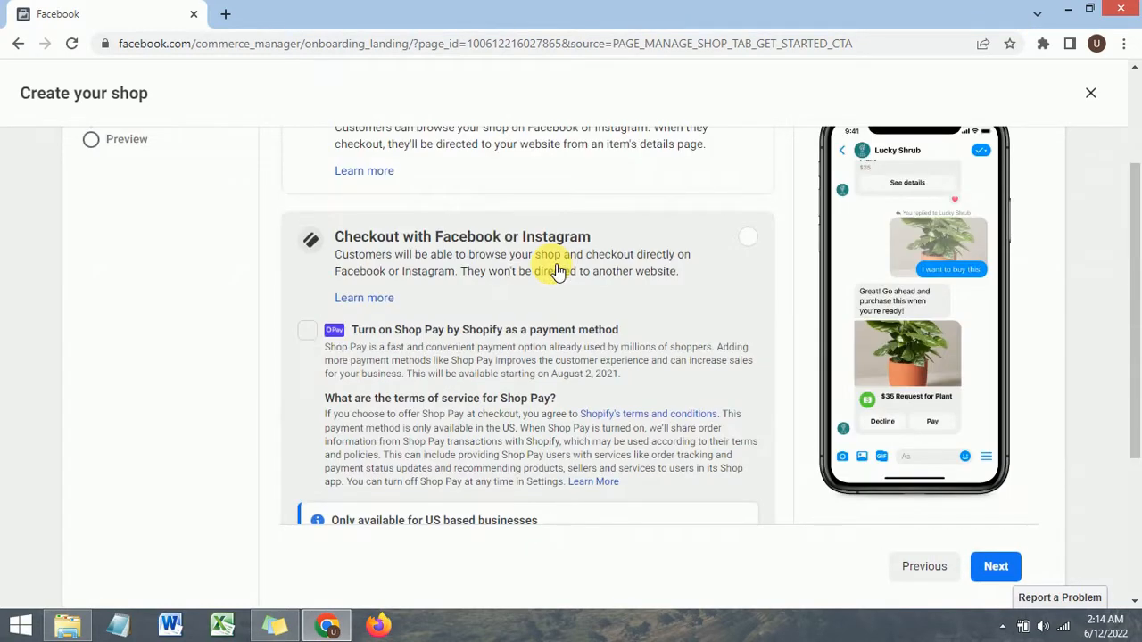
pyautogui.scroll(1, 526, 263)
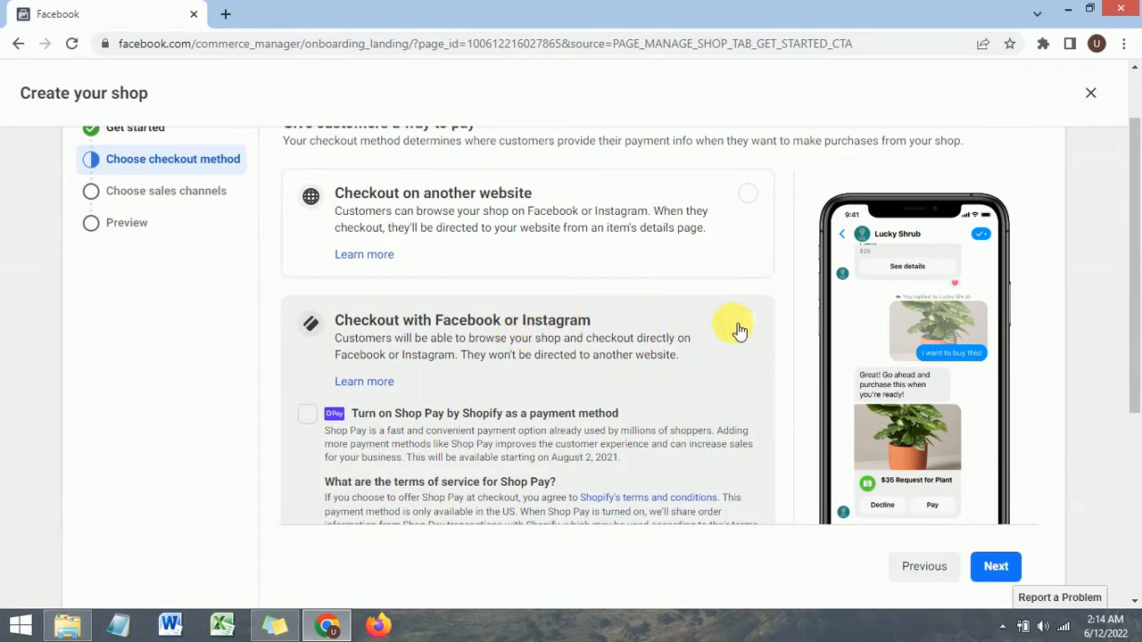
pyautogui.scroll(-4, 651, 304)
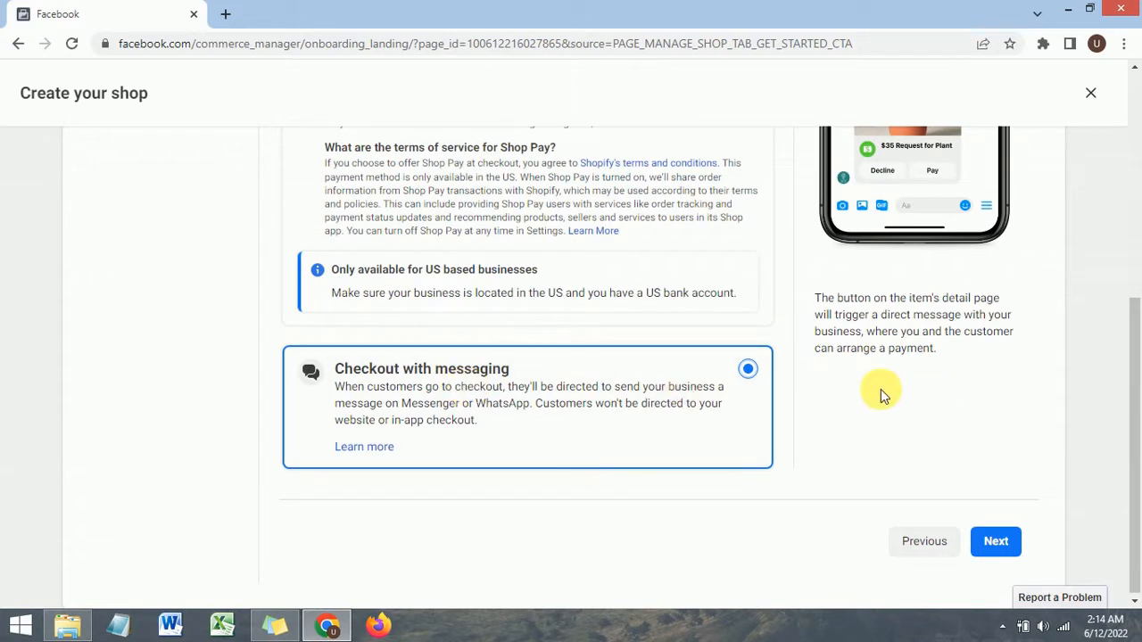
pyautogui.click(997, 544)
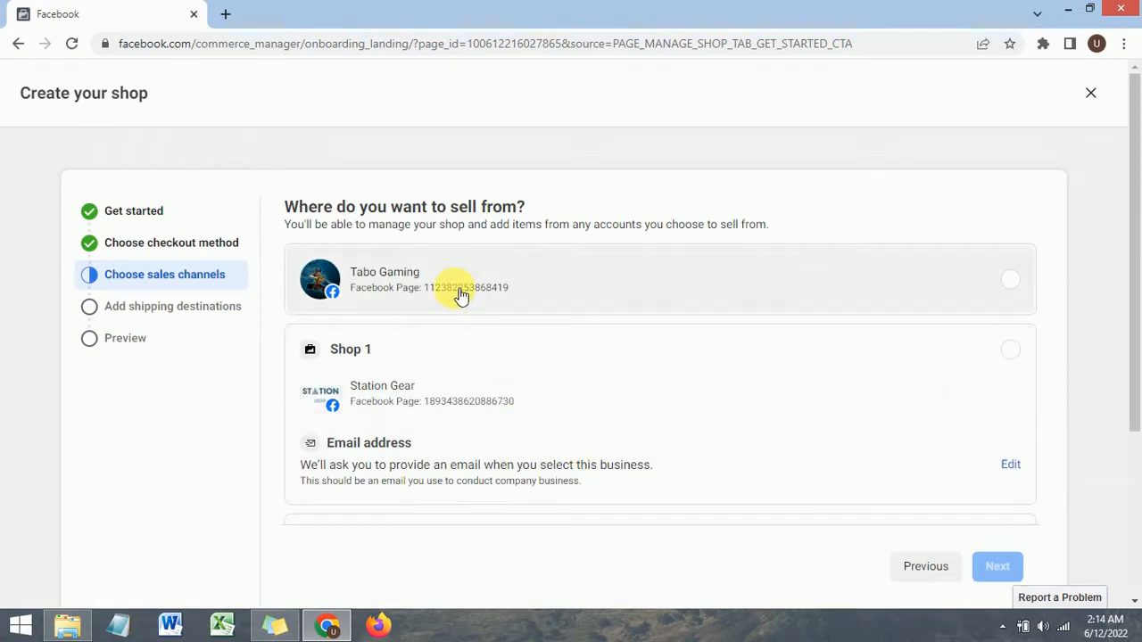
# Step: Show all accounts, select the Tech Update page as the sales channel, and continue
pyautogui.scroll(-2, 417, 357)
pyautogui.scroll(2, 415, 323)
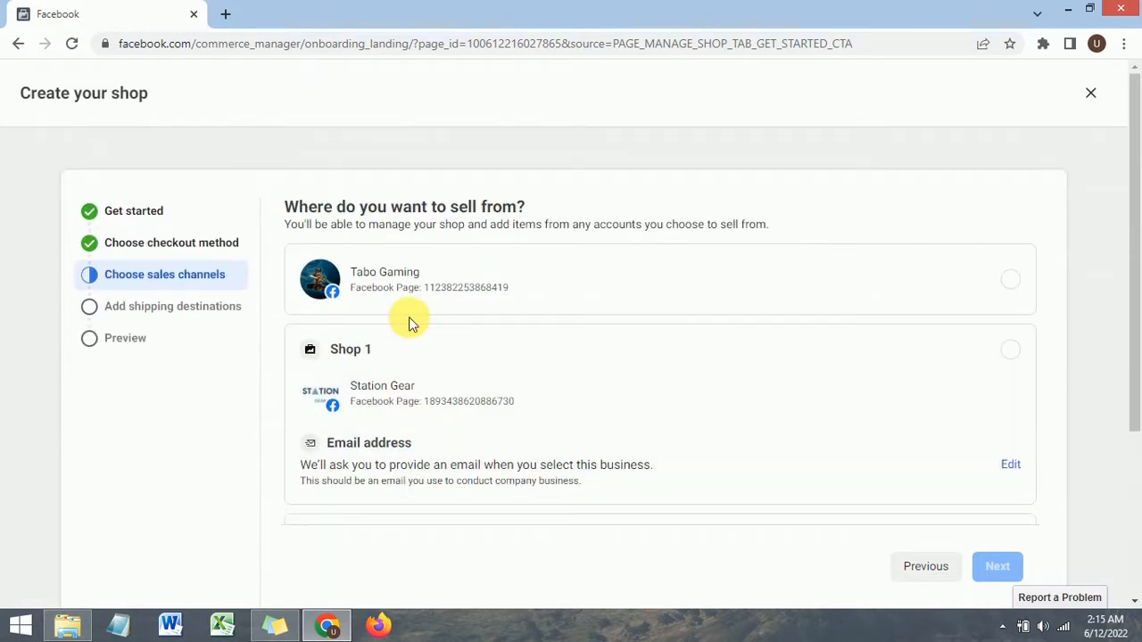
pyautogui.moveTo(281, 207); pyautogui.dragTo(551, 213)
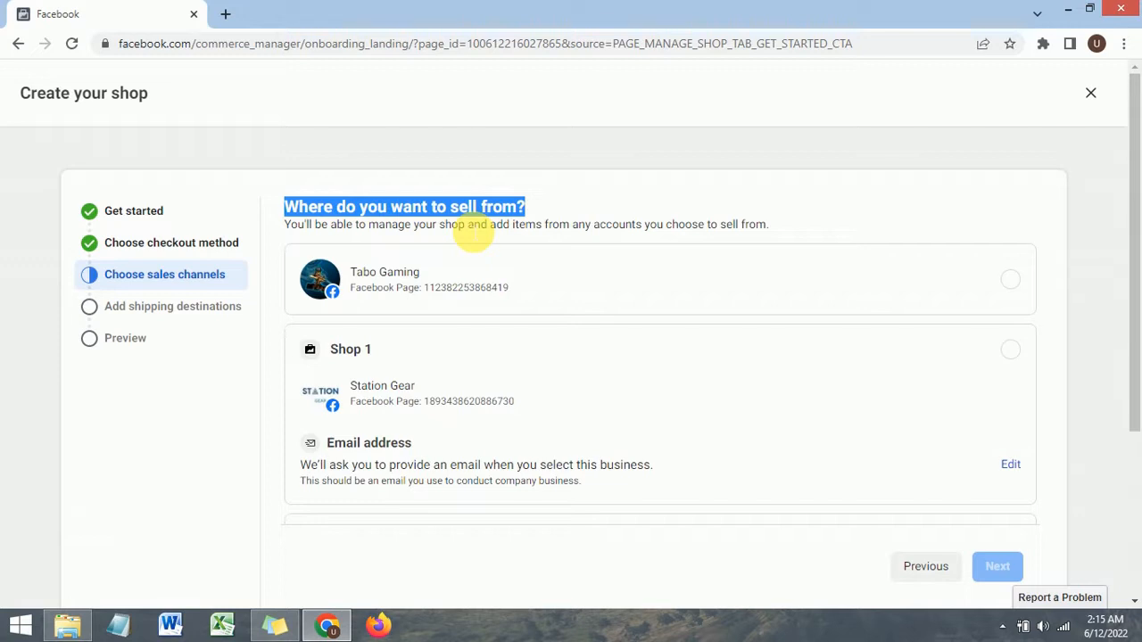
pyautogui.click(551, 214)
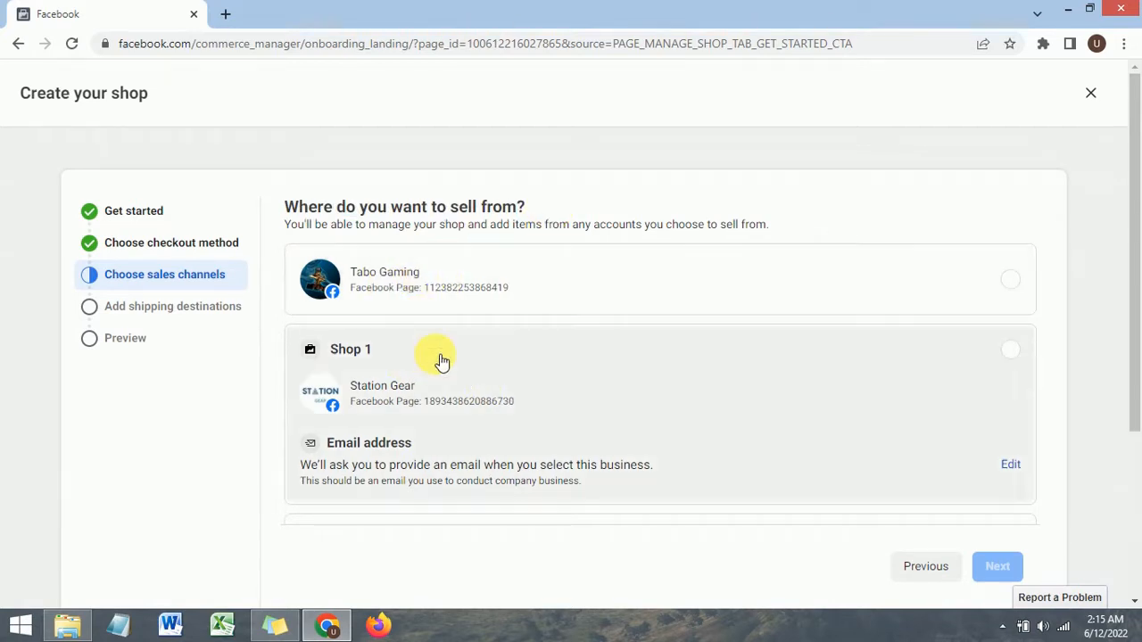
pyautogui.scroll(-2, 432, 363)
pyautogui.scroll(-1, 423, 313)
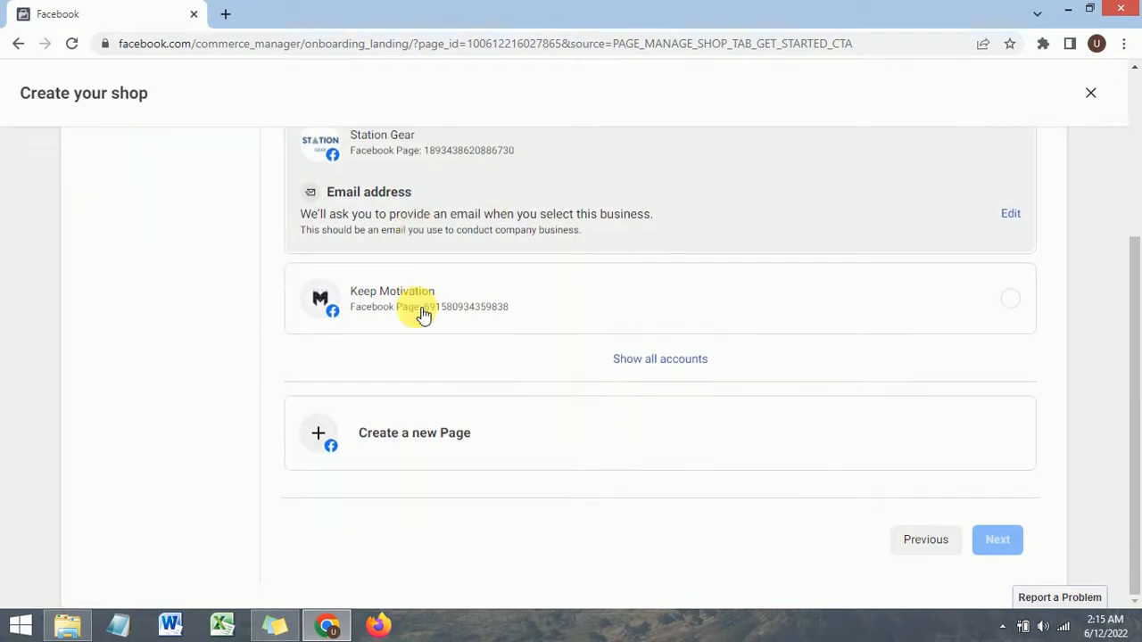
pyautogui.scroll(3, 424, 312)
pyautogui.scroll(-3, 625, 383)
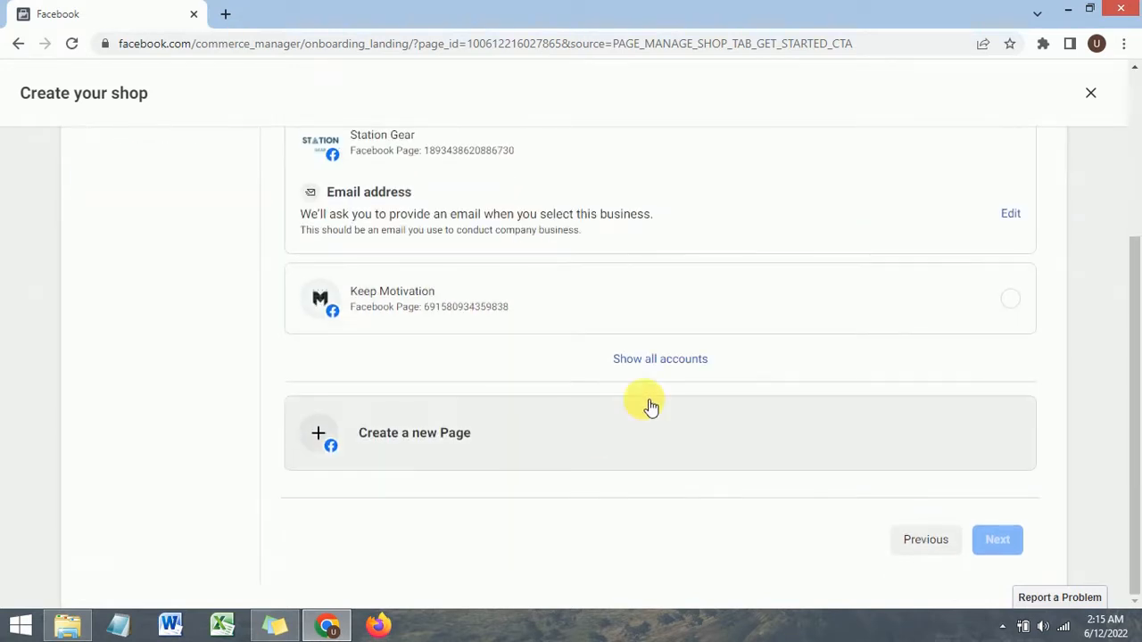
pyautogui.click(659, 364)
pyautogui.scroll(-2, 566, 319)
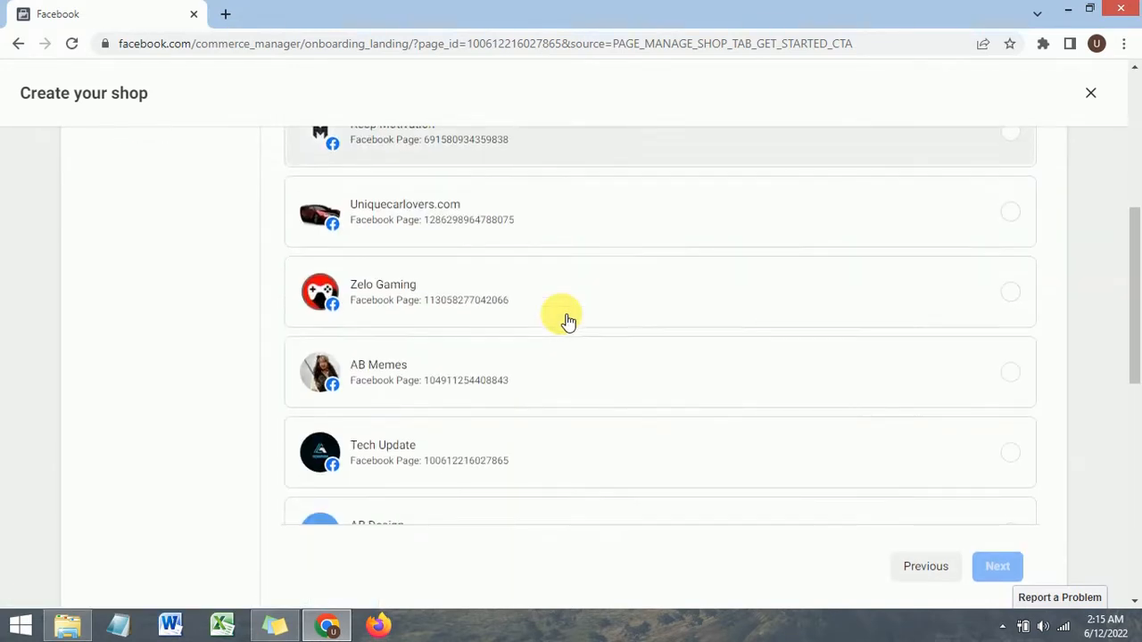
pyautogui.scroll(-2, 568, 321)
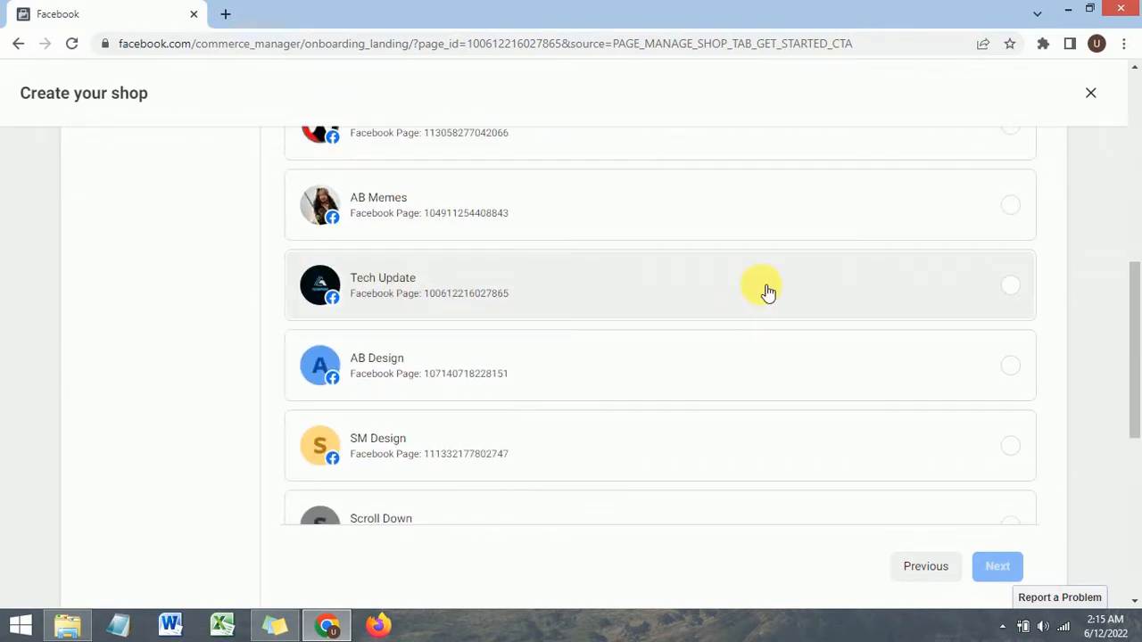
pyautogui.click(1018, 292)
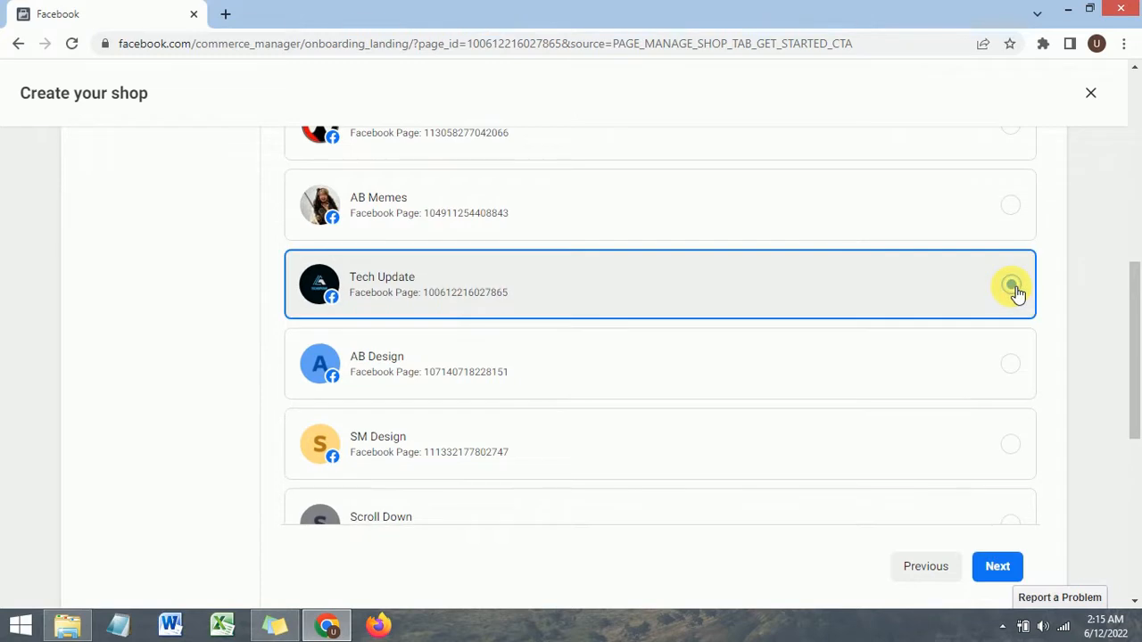
pyautogui.click(1003, 571)
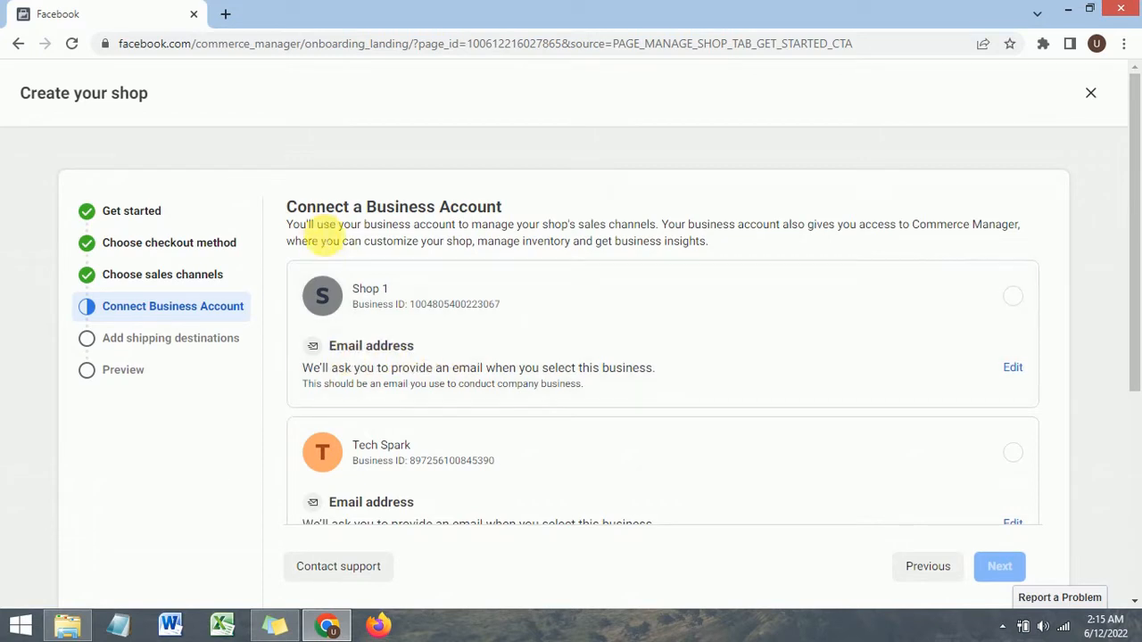
# Step: Review the business accounts offered for connecting to the shop
pyautogui.moveTo(287, 206); pyautogui.dragTo(521, 215)
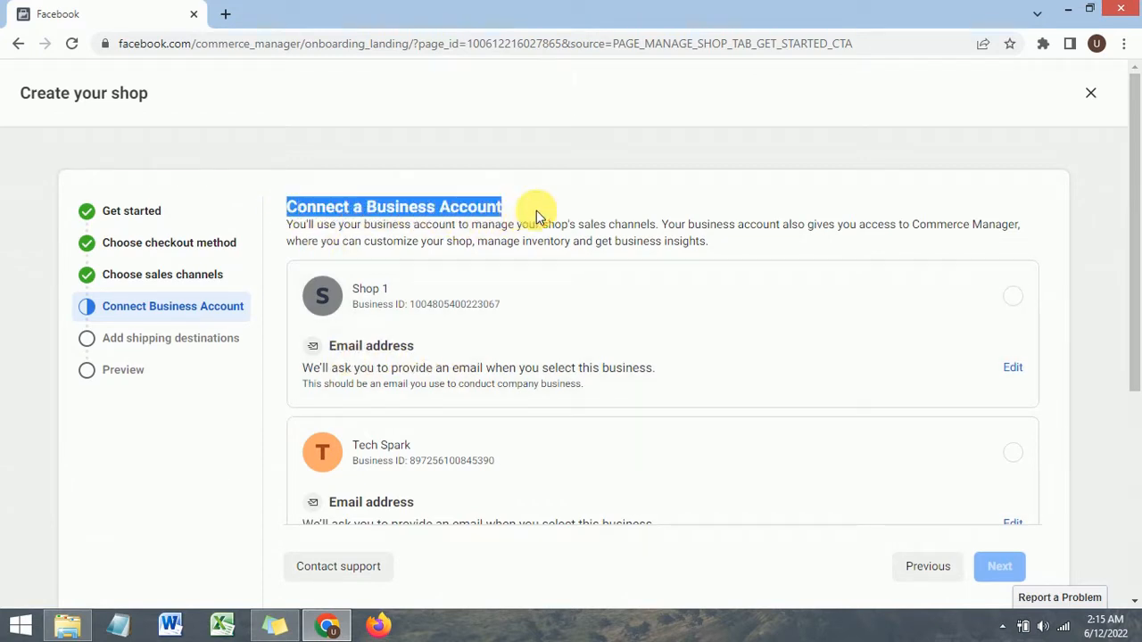
pyautogui.click(530, 211)
pyautogui.scroll(-2, 425, 306)
pyautogui.scroll(-1, 425, 306)
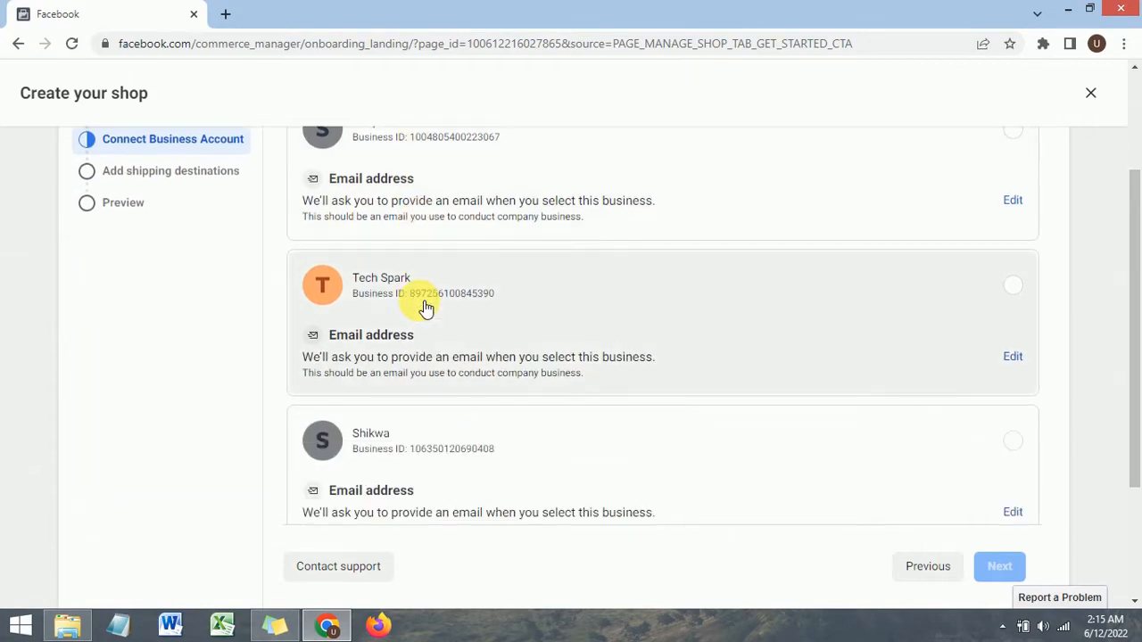
pyautogui.scroll(3, 425, 306)
pyautogui.scroll(-4, 463, 337)
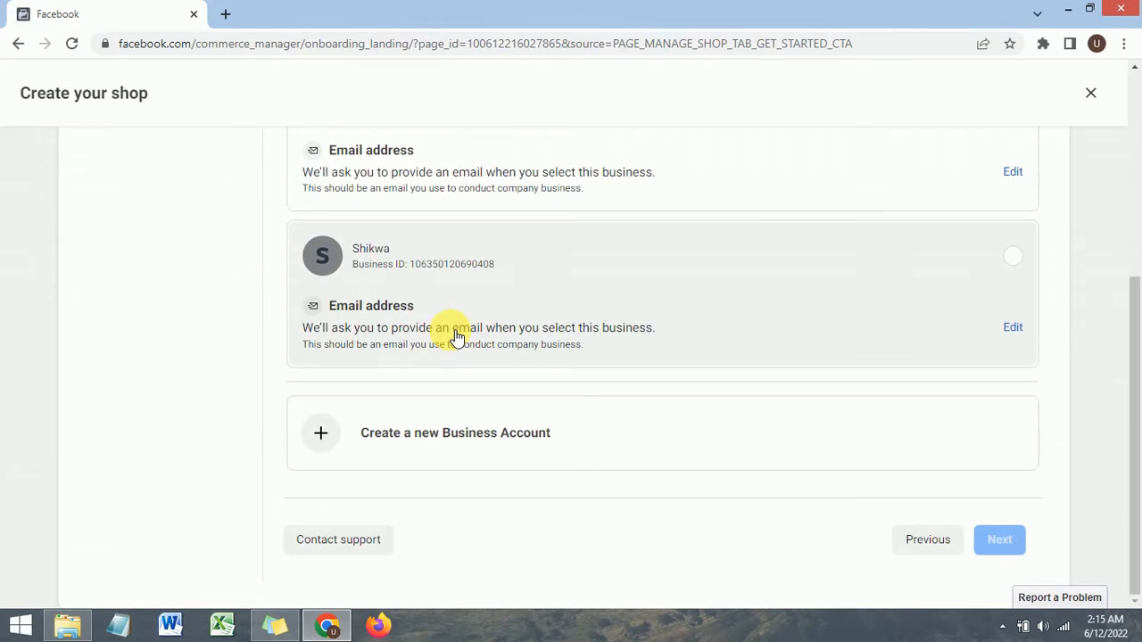
pyautogui.scroll(3, 457, 336)
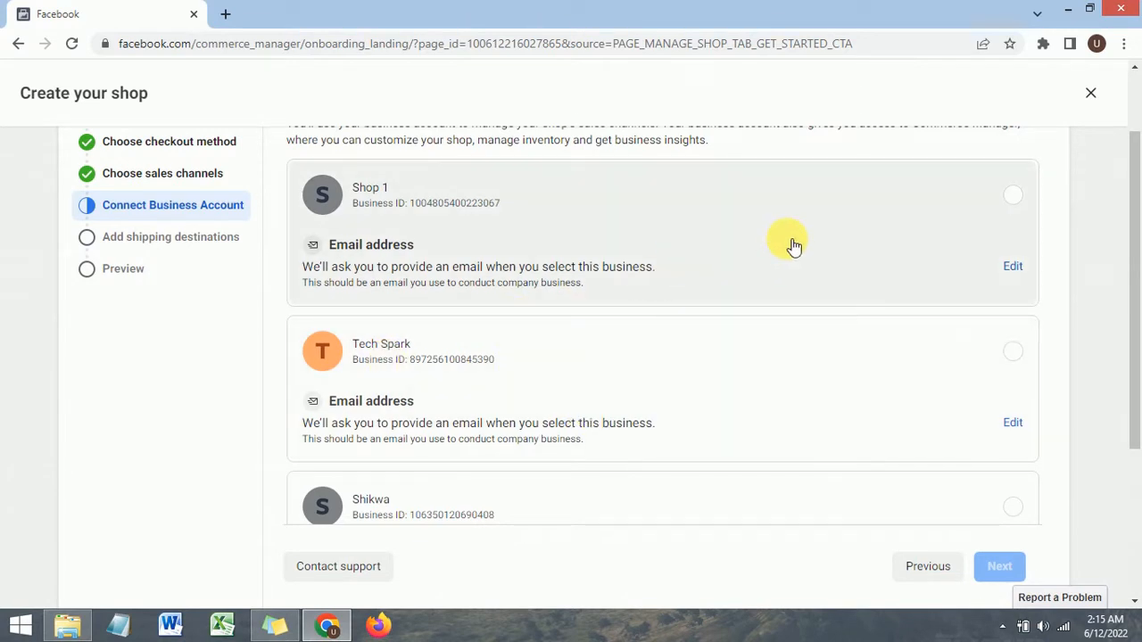
pyautogui.scroll(-3, 776, 250)
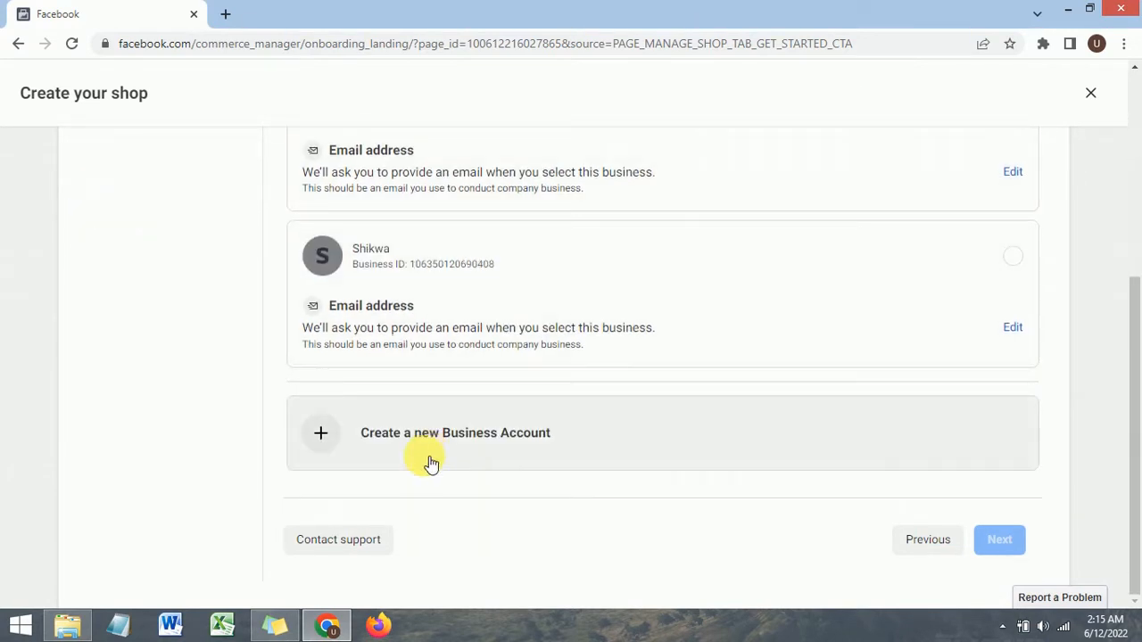
# Step: Select the Shop 1 business account to connect and continue
pyautogui.scroll(5, 467, 420)
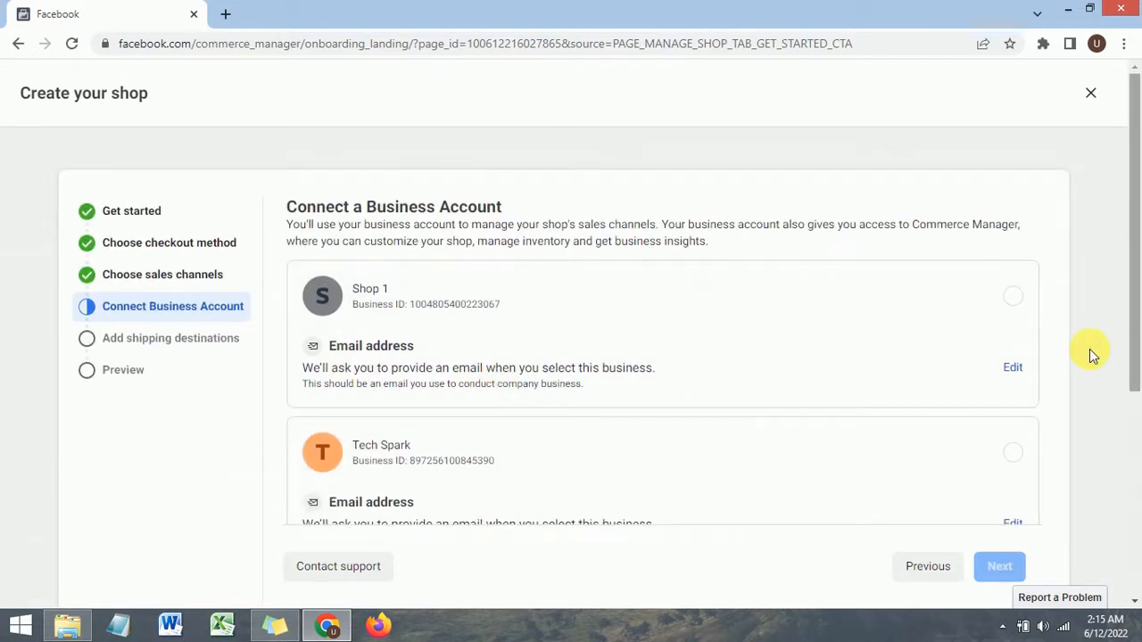
pyautogui.click(1015, 300)
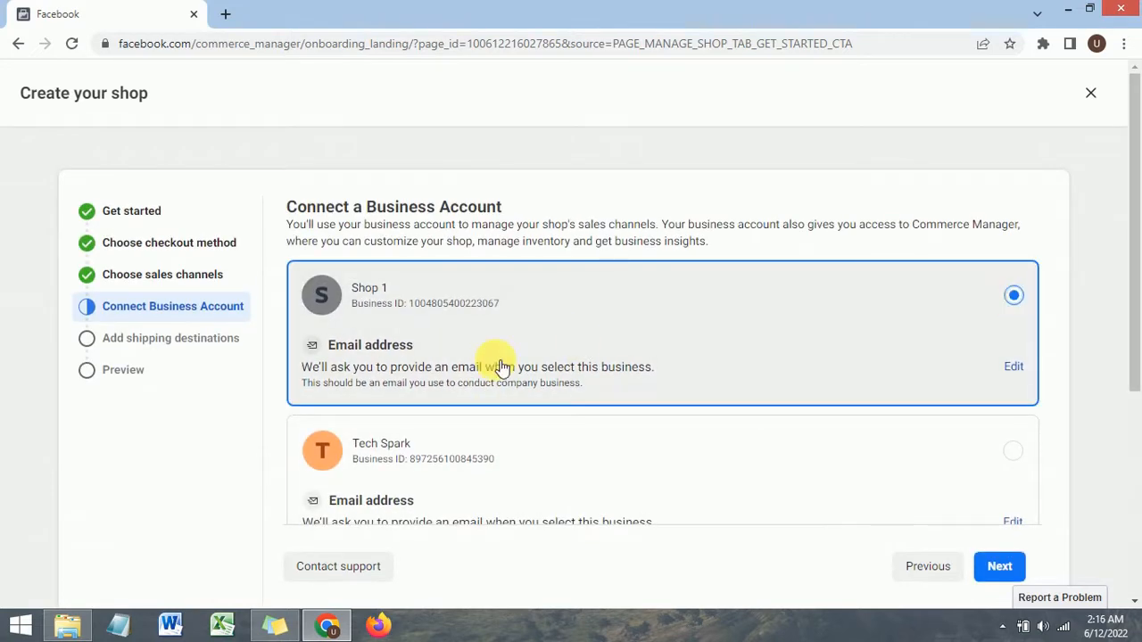
pyautogui.scroll(-4, 696, 401)
pyautogui.click(1016, 564)
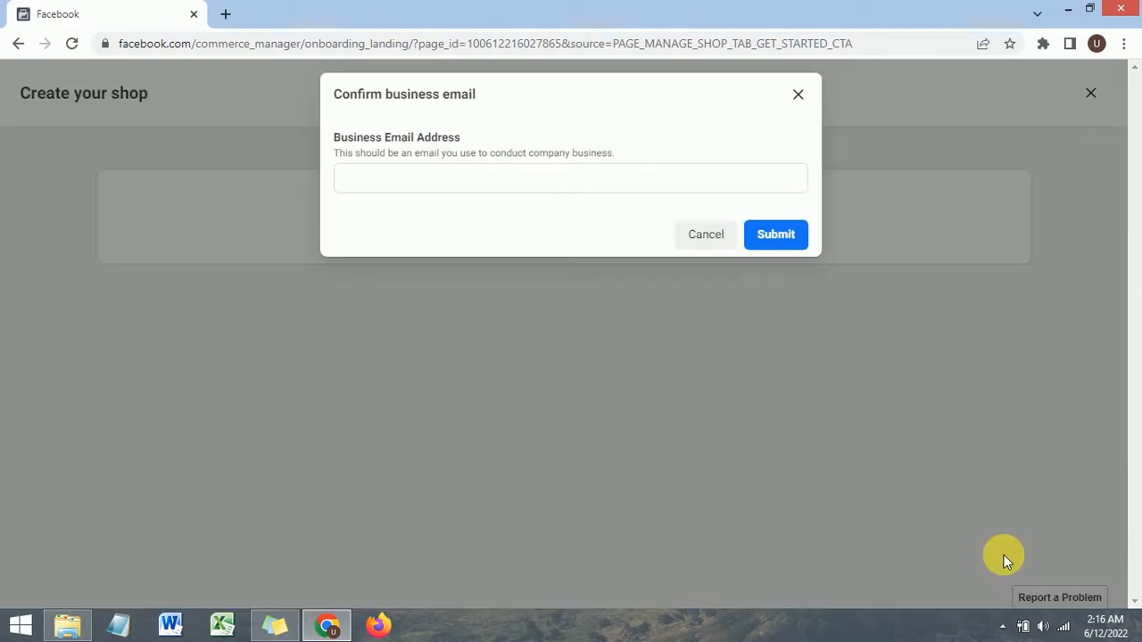
# Step: Enter the business email address in the confirmation dialog and submit it
pyautogui.click(429, 292)
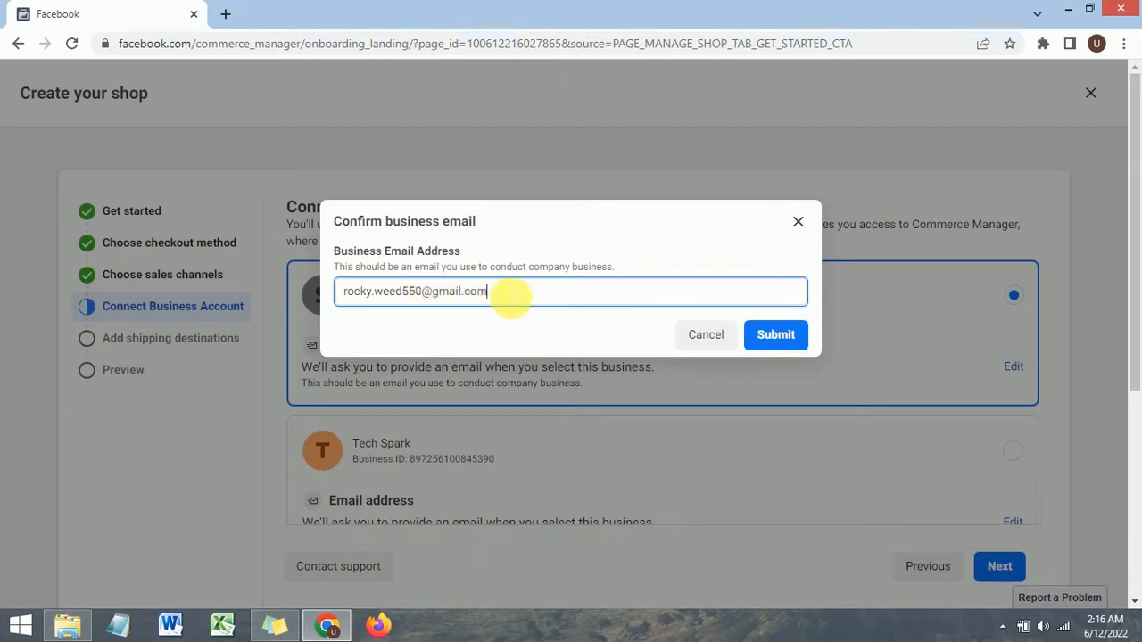
pyautogui.moveTo(509, 291); pyautogui.dragTo(308, 312)
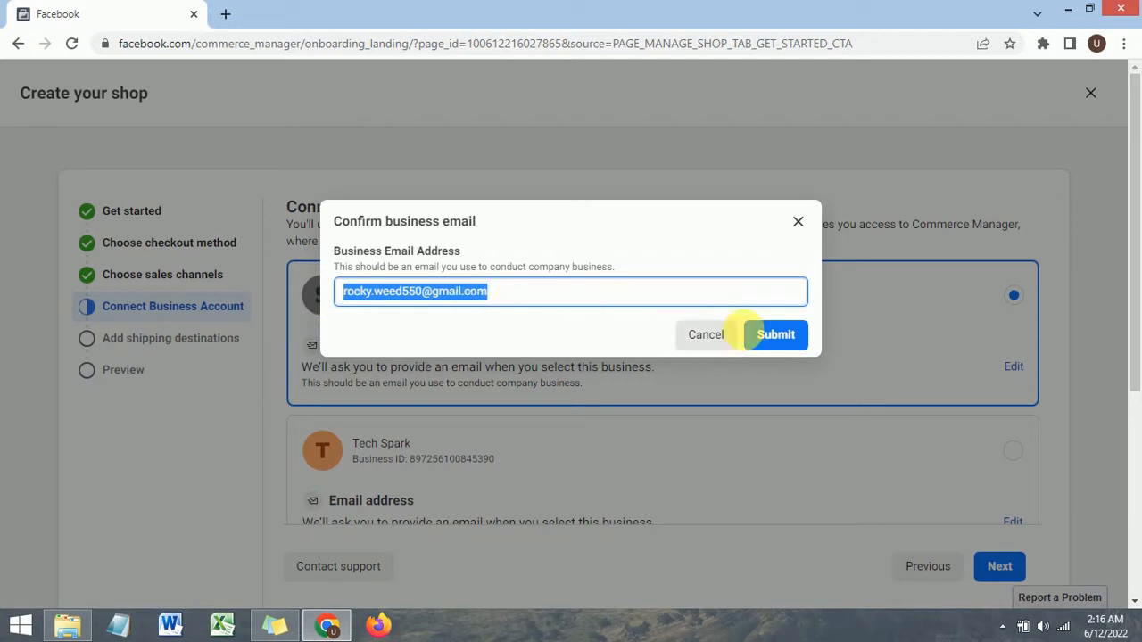
pyautogui.click(774, 339)
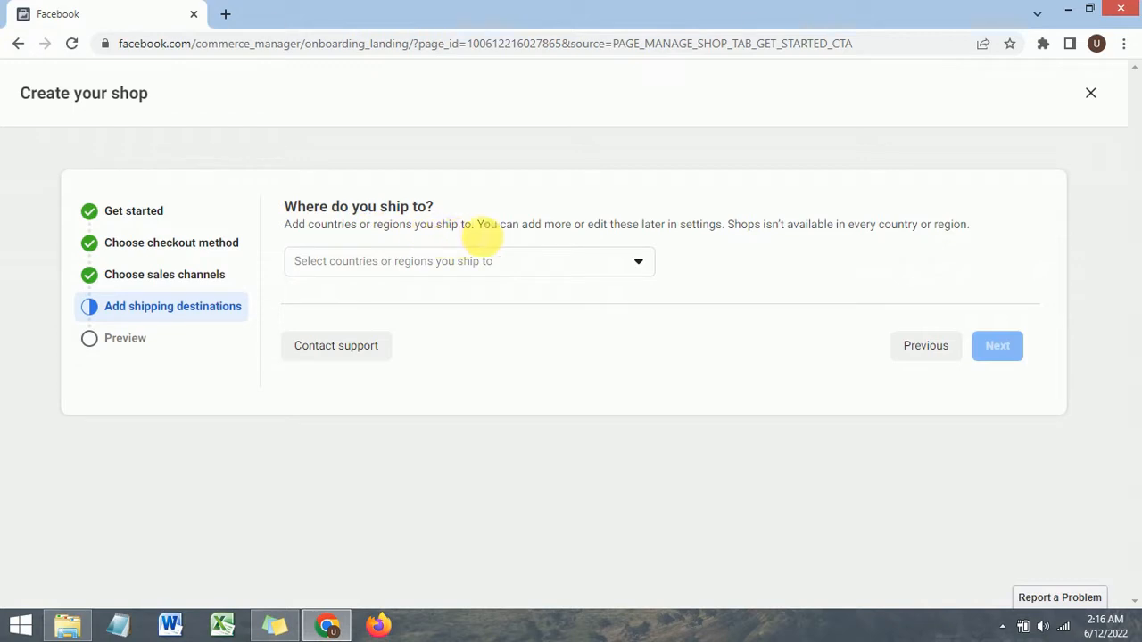
# Step: Search the shipping destinations for pak and add Pakistan as the only destination
pyautogui.click(447, 269)
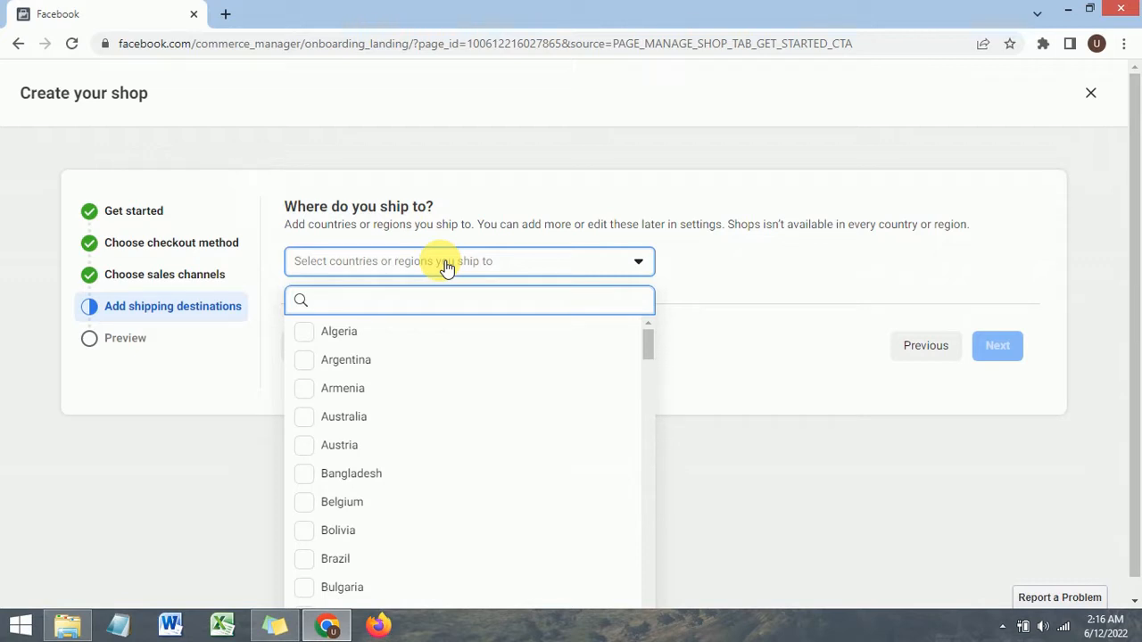
pyautogui.write('pak')
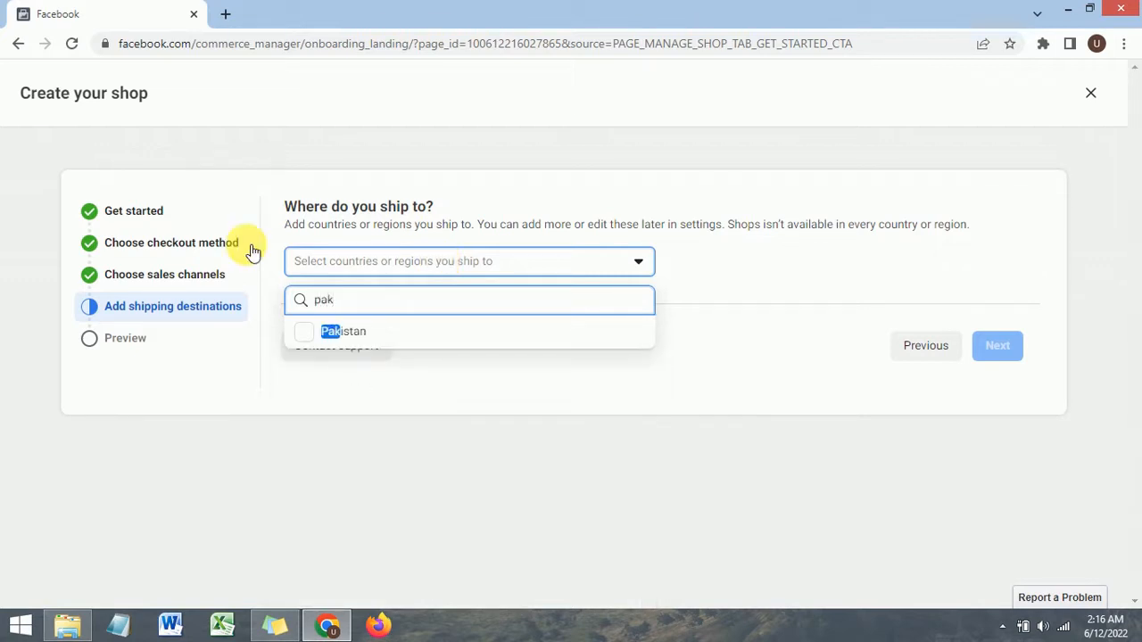
pyautogui.click(354, 335)
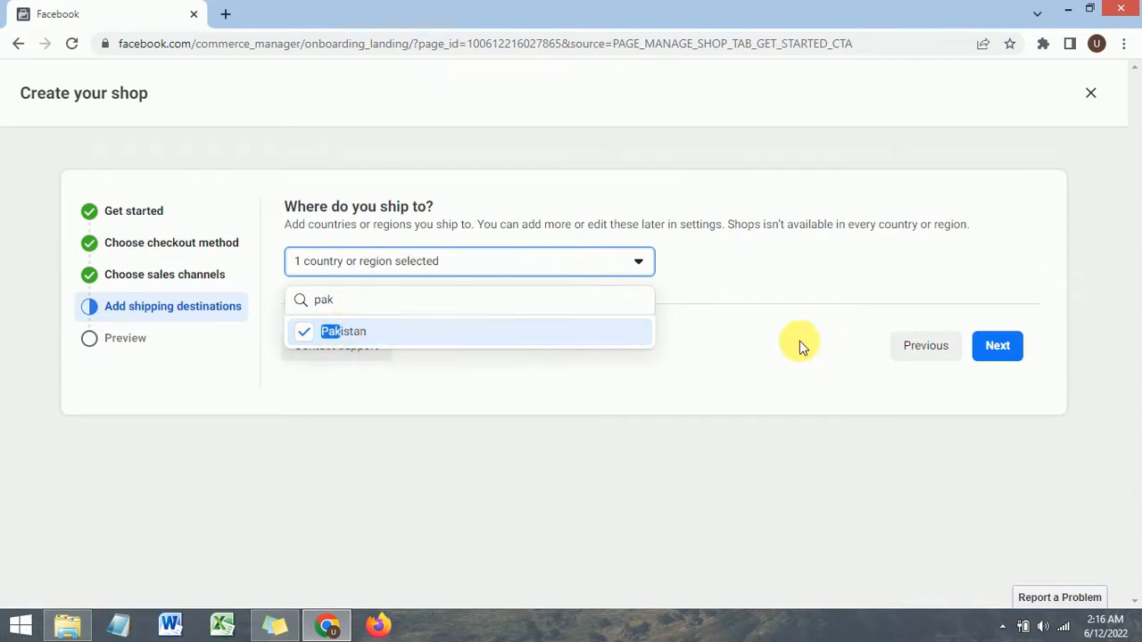
pyautogui.click(761, 346)
# Step: Search the destination list for Pakistan again to check it, then continue to the shop preview
pyautogui.click(450, 263)
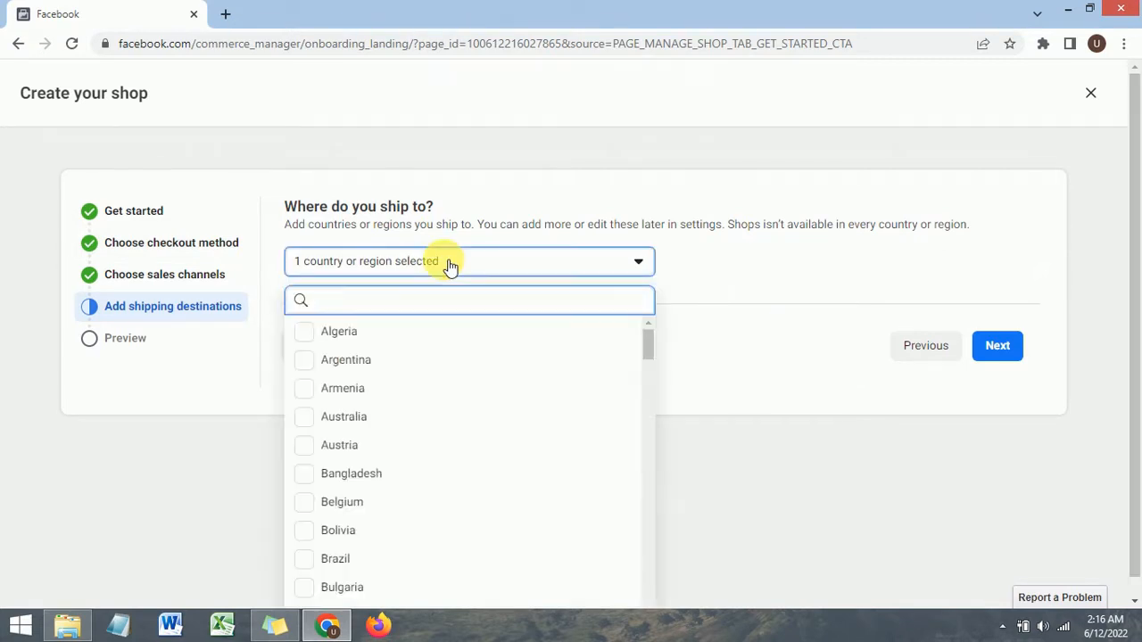
pyautogui.click(735, 275)
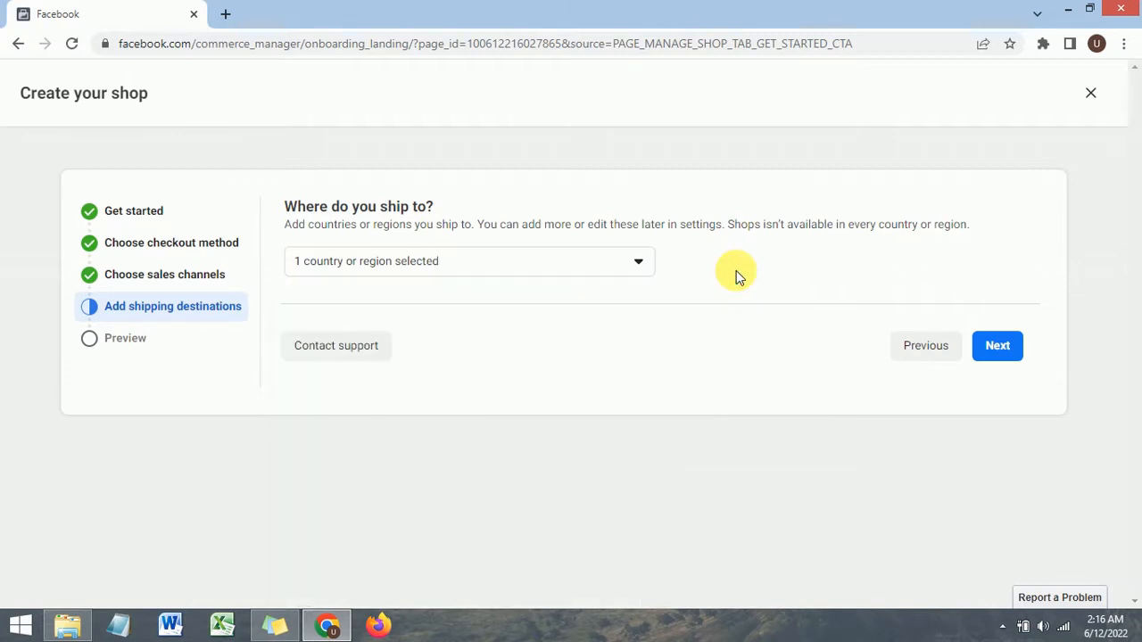
pyautogui.click(466, 265)
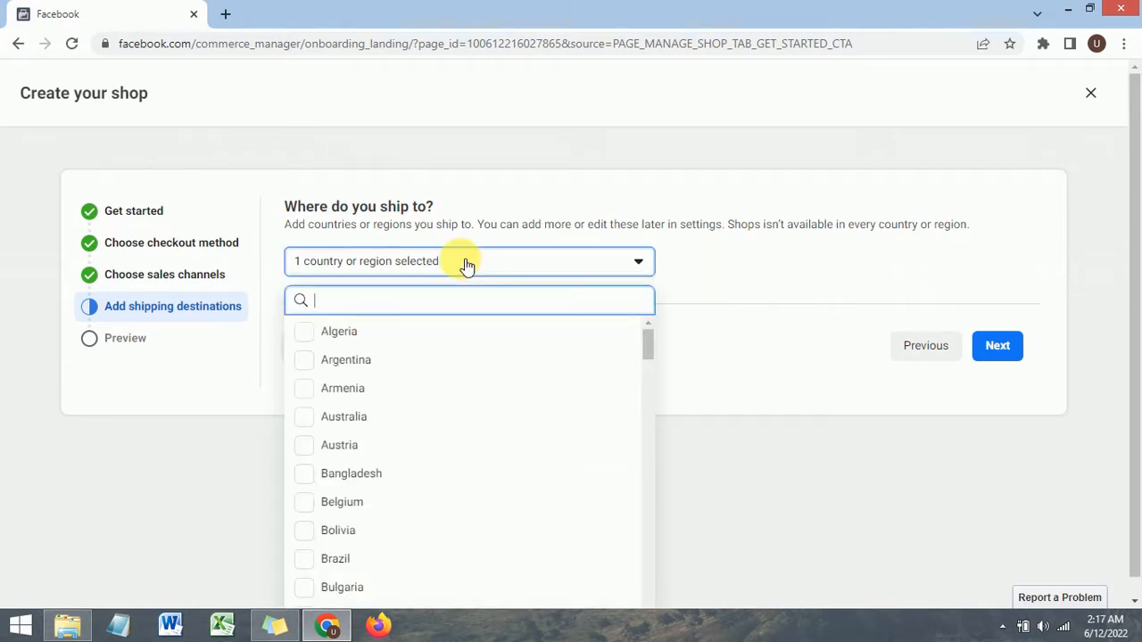
pyautogui.write('I')
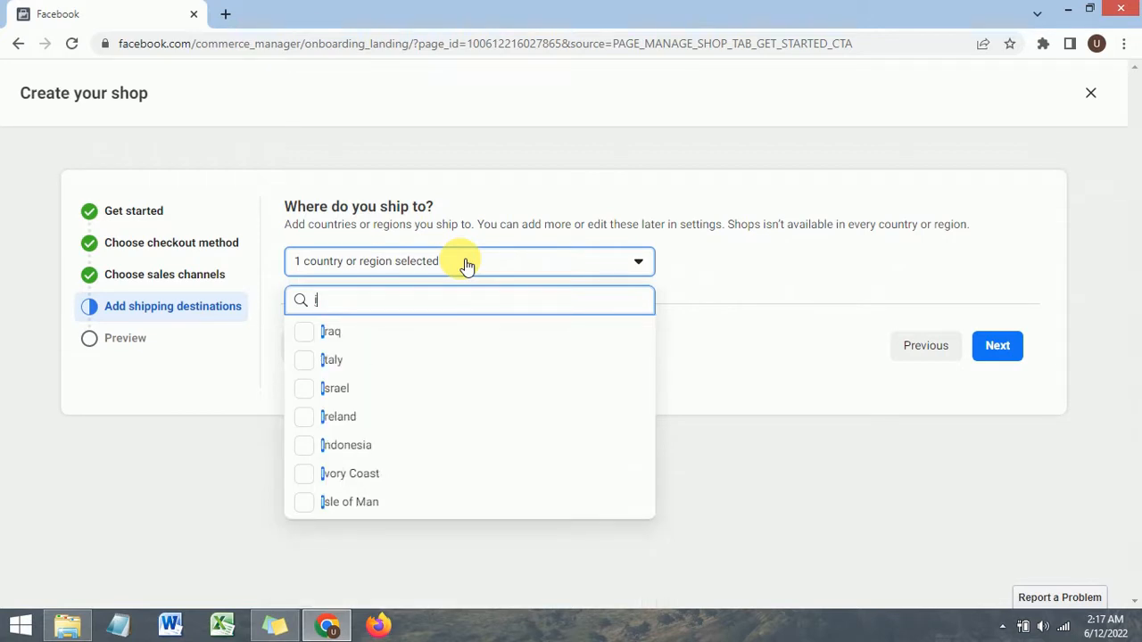
pyautogui.press('BackSpace')
pyautogui.write('pak')
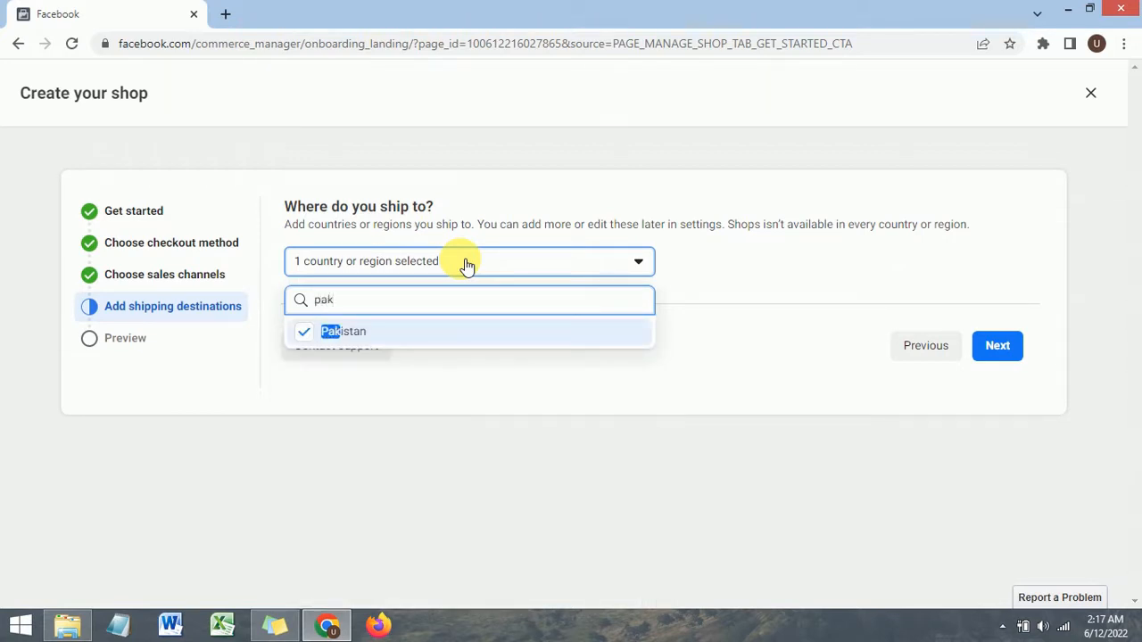
pyautogui.click(790, 268)
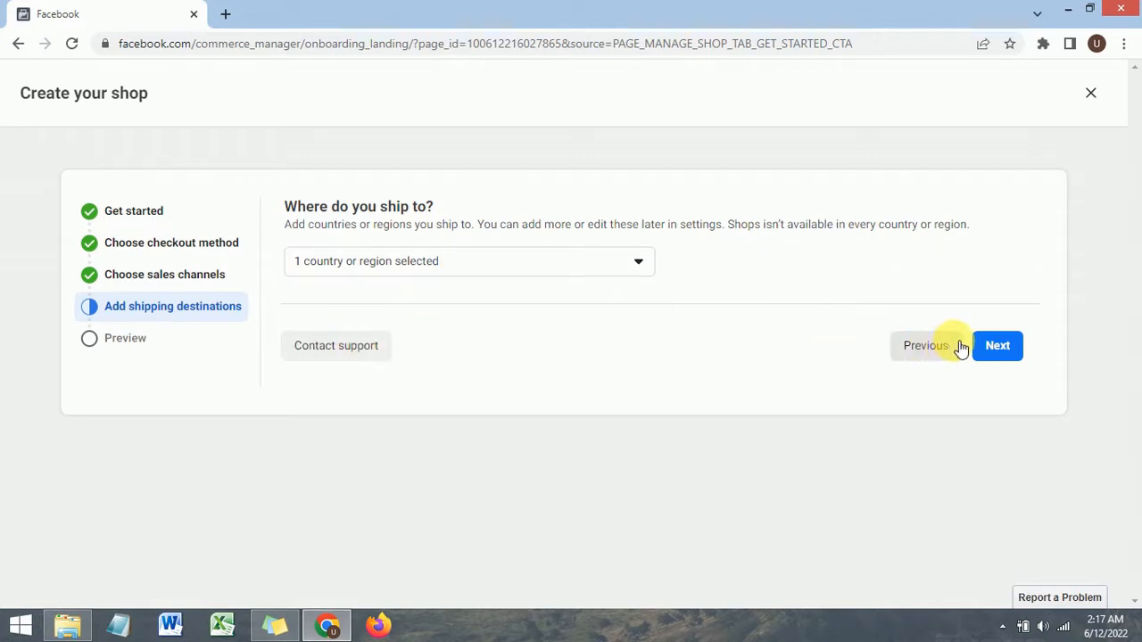
pyautogui.click(996, 348)
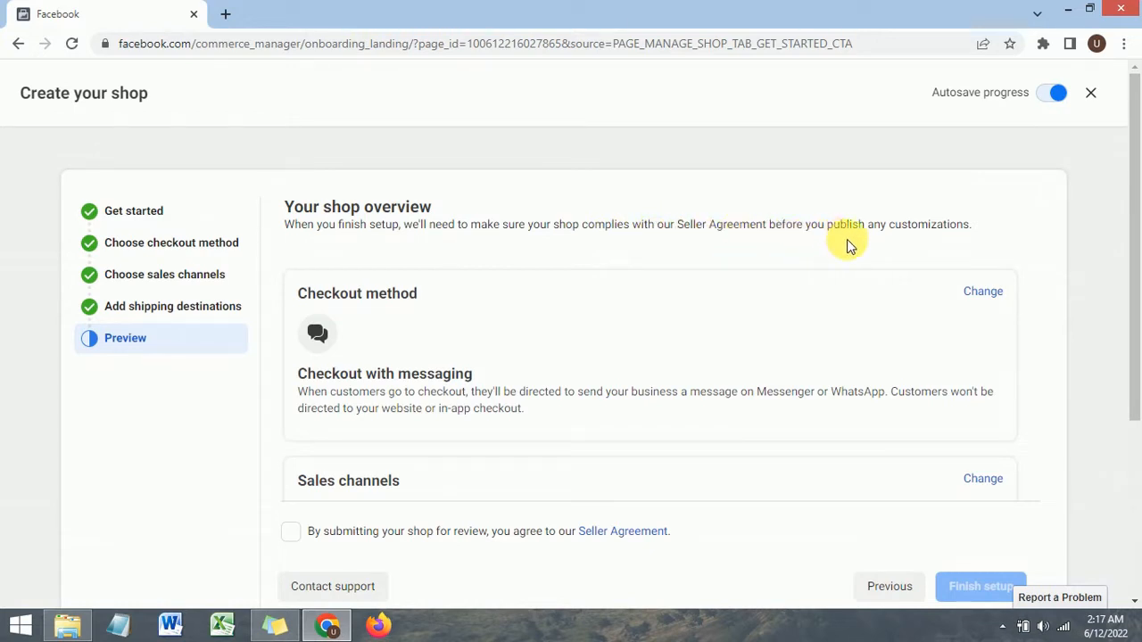
# Step: Review the shop overview, accept the Seller Agreement, and finish the shop setup
pyautogui.scroll(-1, 589, 264)
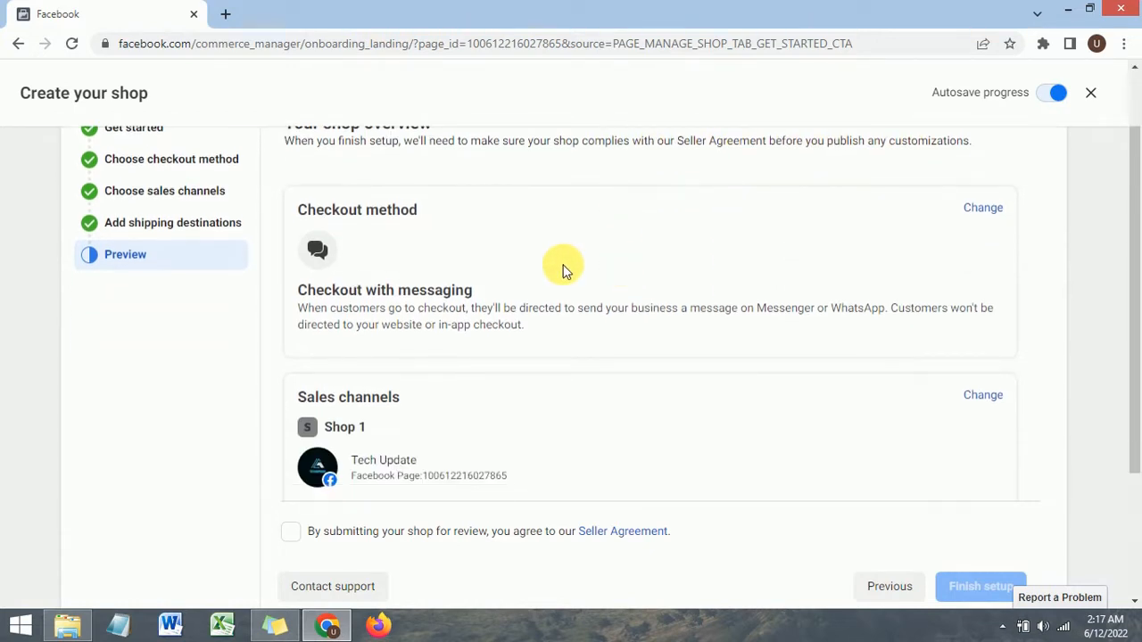
pyautogui.scroll(-3, 484, 256)
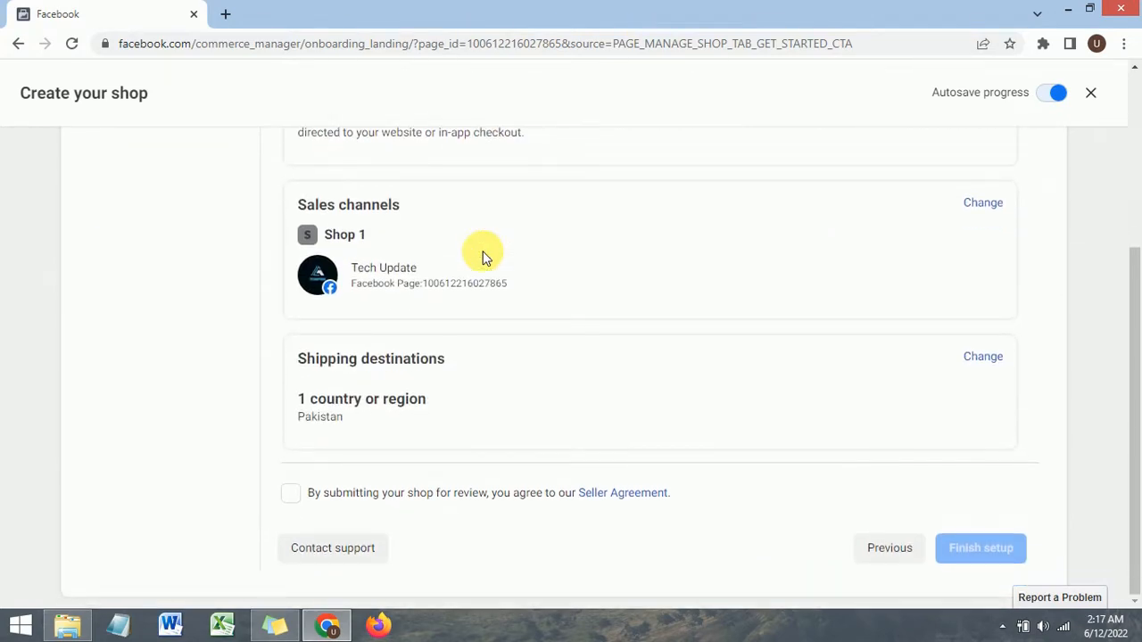
pyautogui.scroll(3, 485, 256)
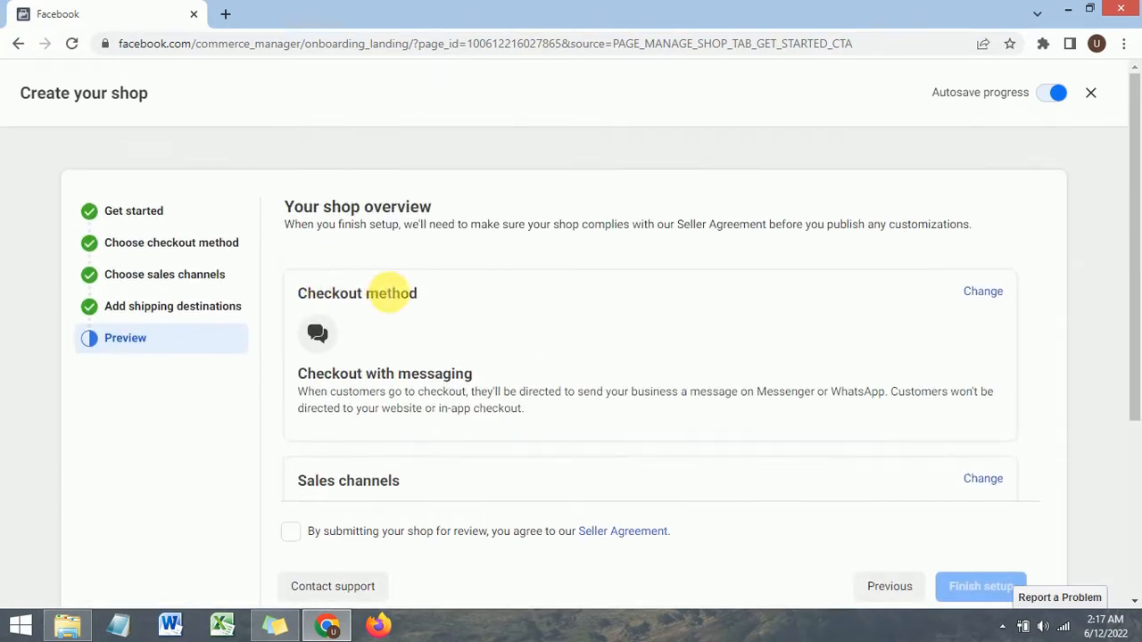
pyautogui.scroll(-1, 883, 274)
pyautogui.scroll(-2, 492, 258)
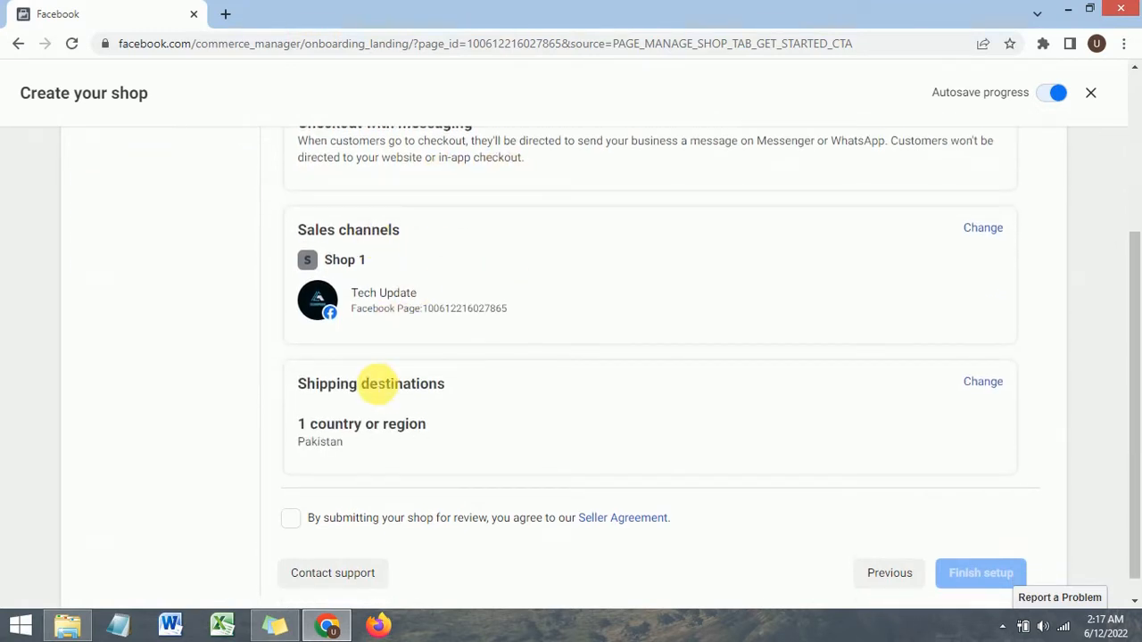
pyautogui.scroll(-1, 378, 384)
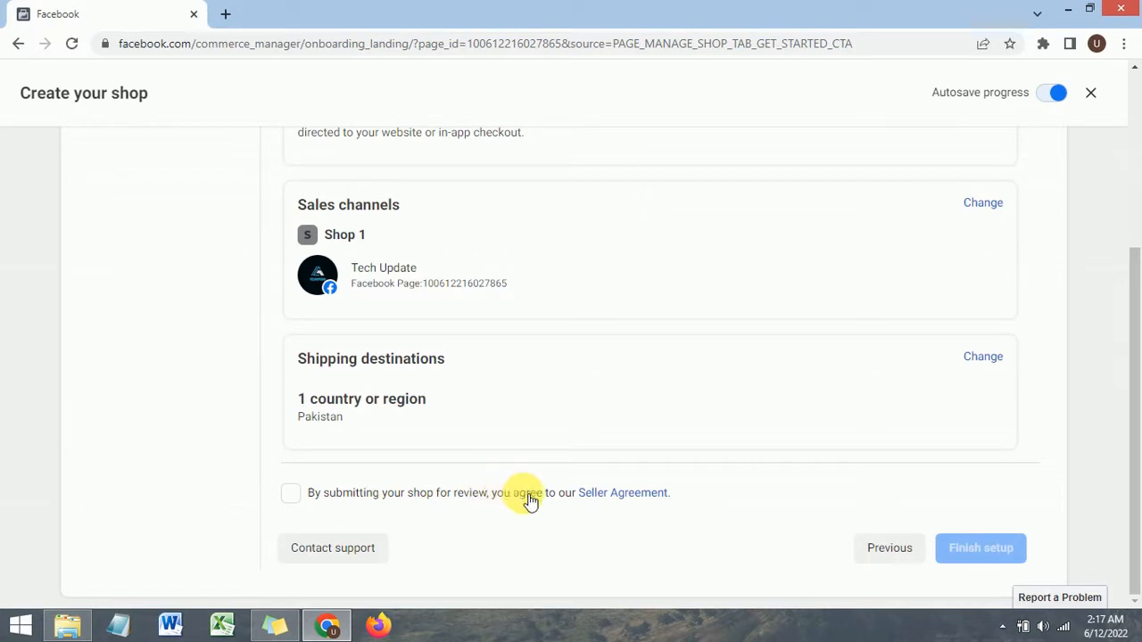
pyautogui.click(296, 496)
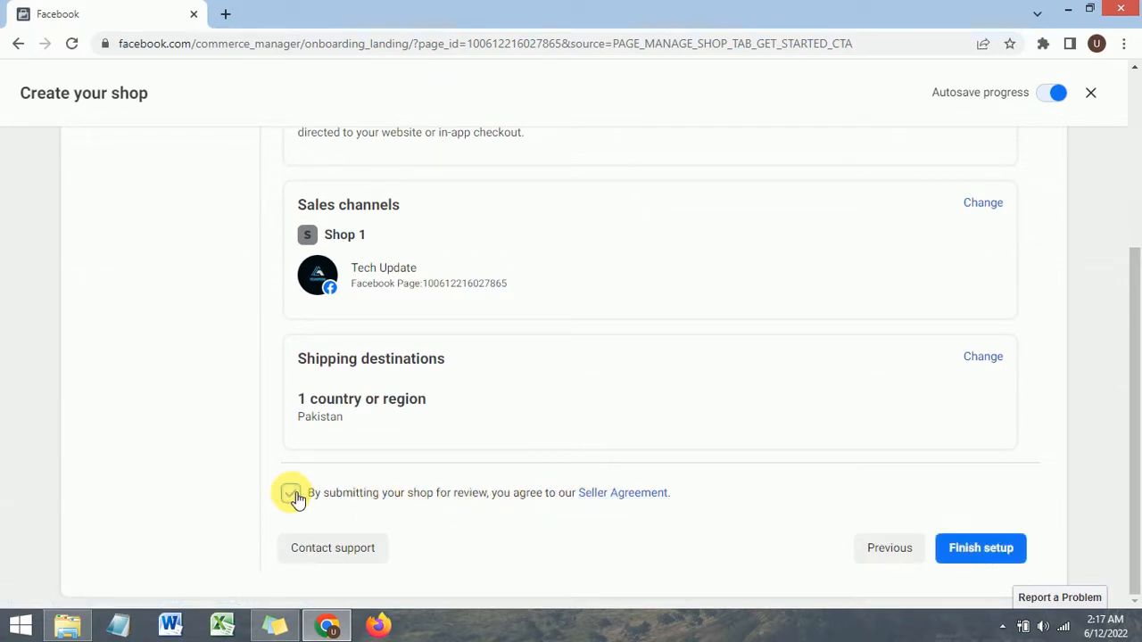
pyautogui.click(985, 555)
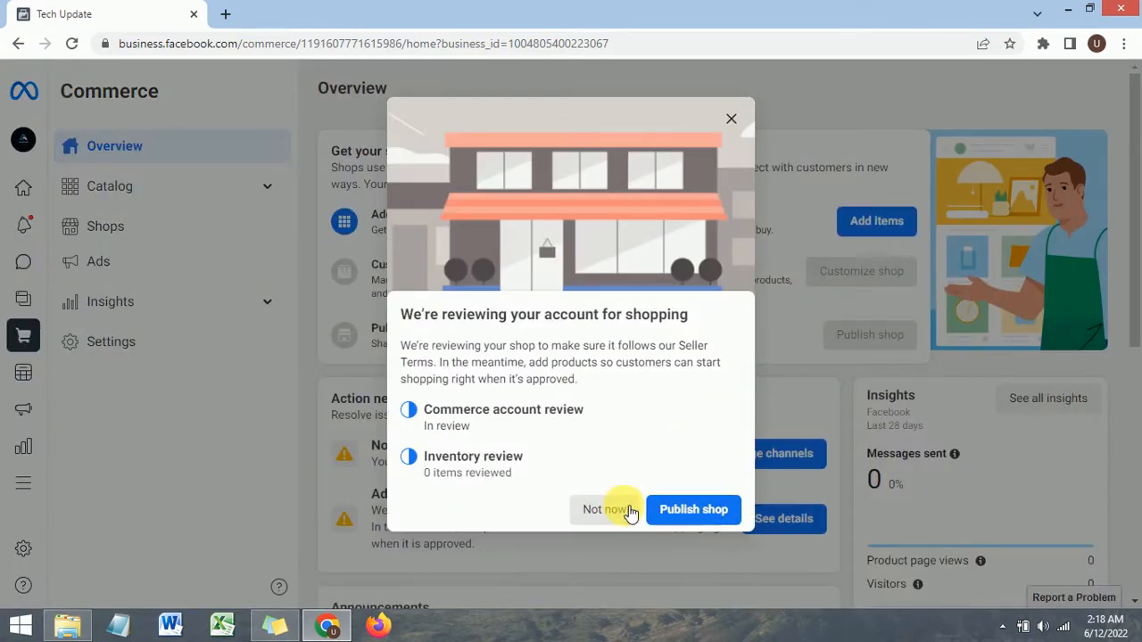
# Step: Choose to publish the shop from the account review dialog and close the dialog
pyautogui.click(688, 521)
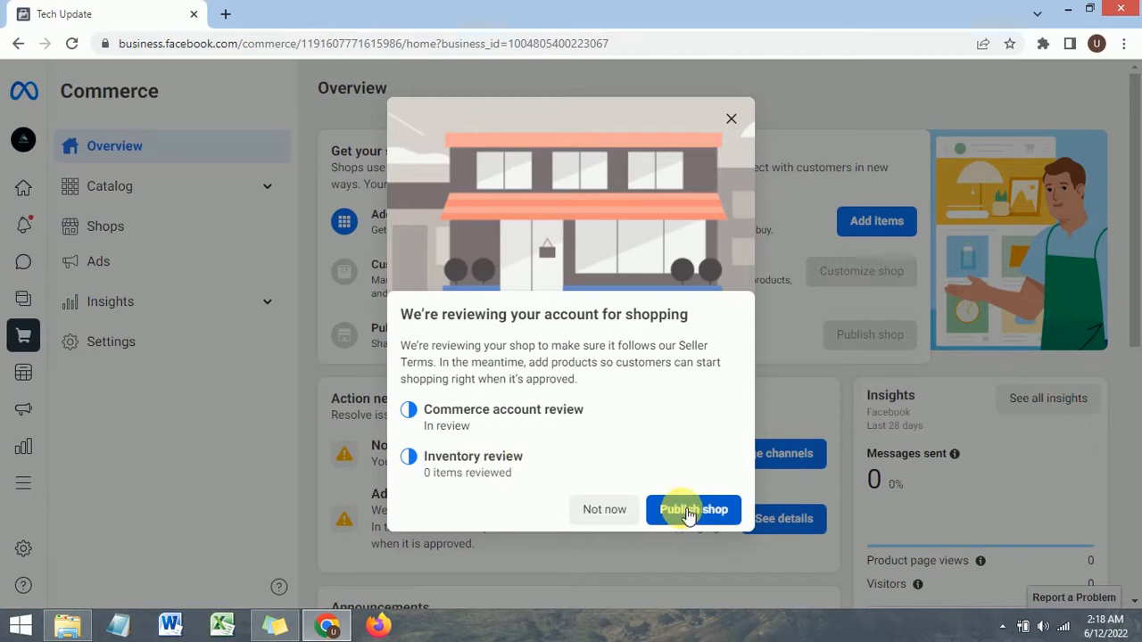
pyautogui.click(730, 120)
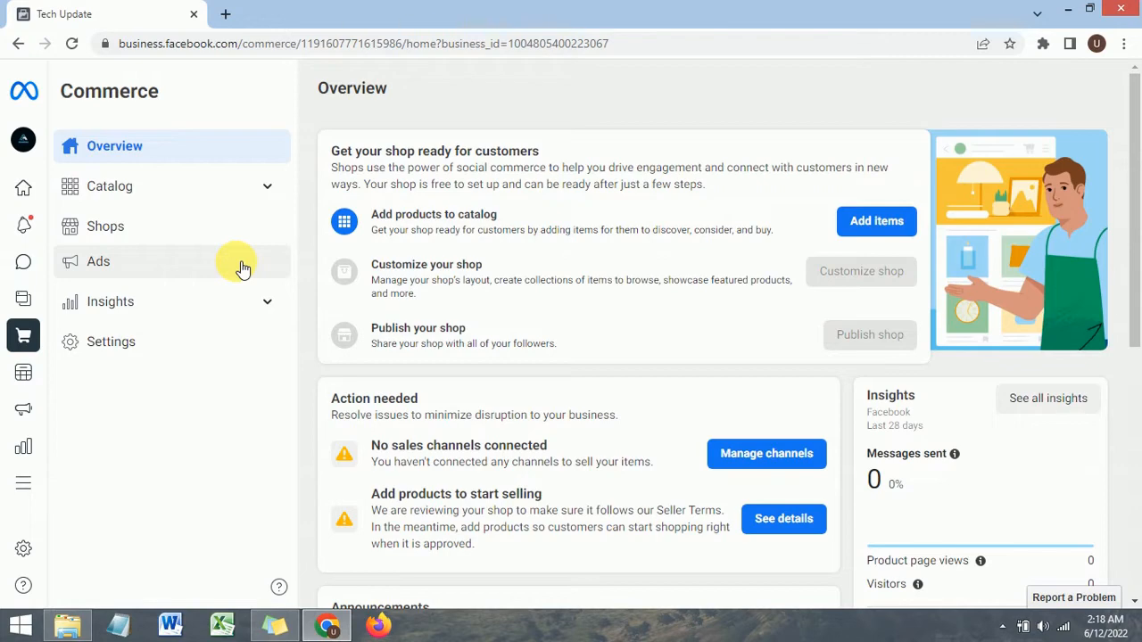
# Step: Examine the Commerce Manager overview and the Catalog menu's options
pyautogui.scroll(-3, 522, 324)
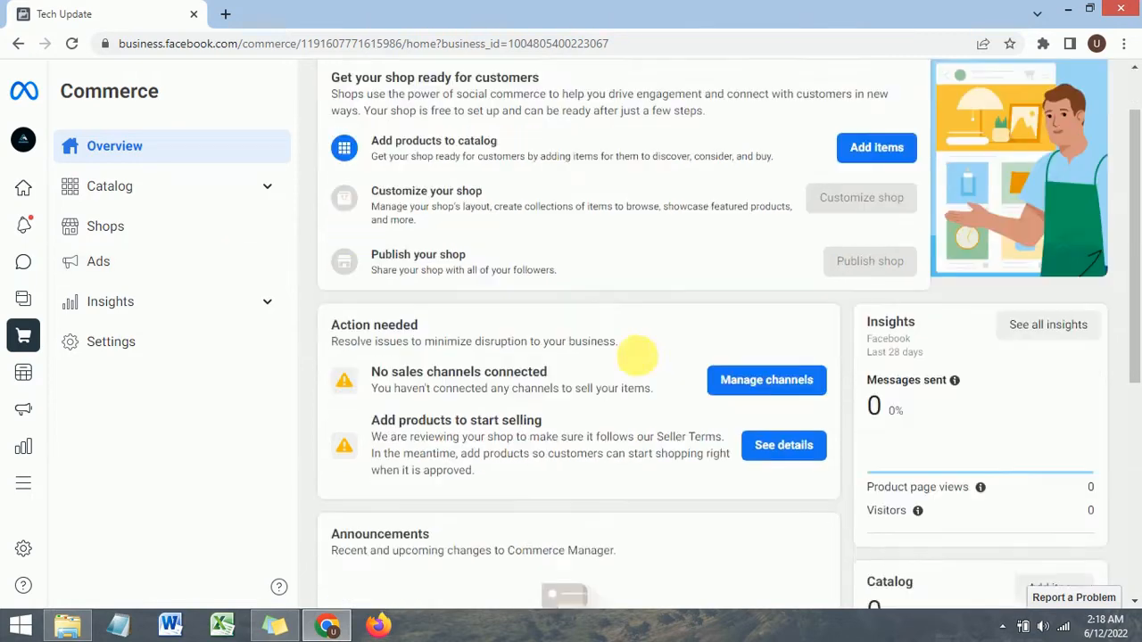
pyautogui.scroll(-2, 525, 325)
pyautogui.scroll(5, 525, 326)
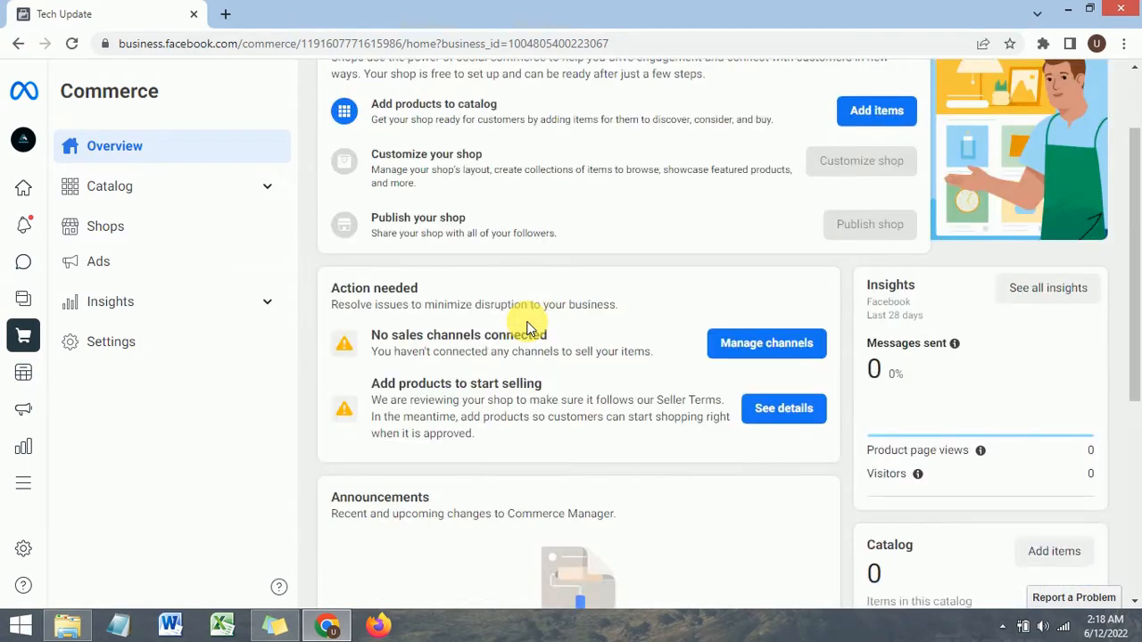
pyautogui.click(109, 187)
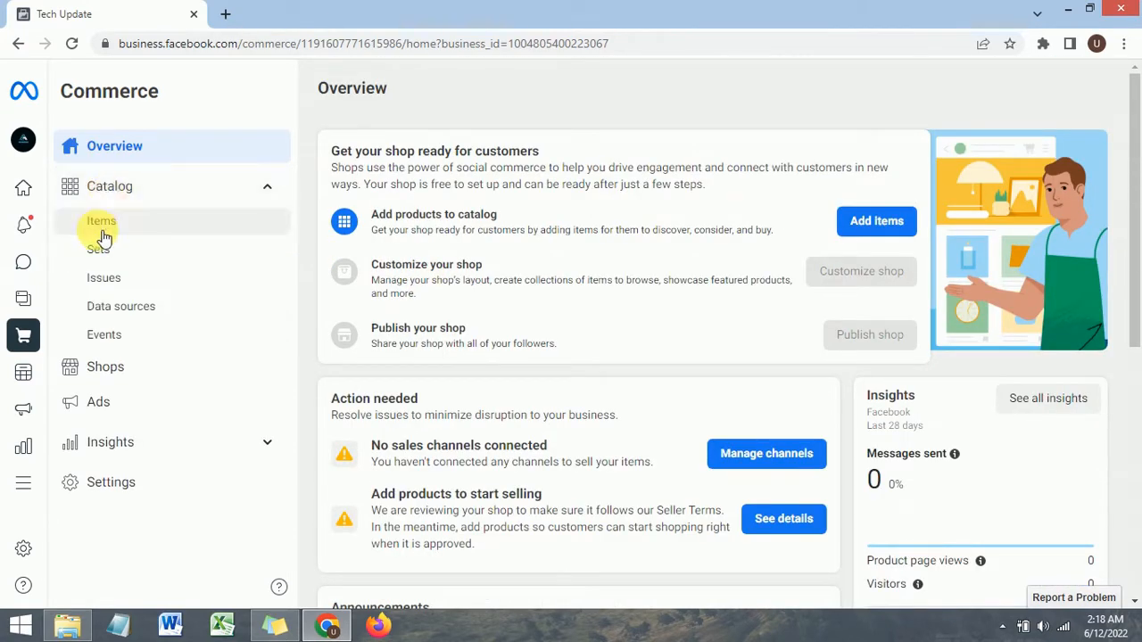
pyautogui.click(148, 187)
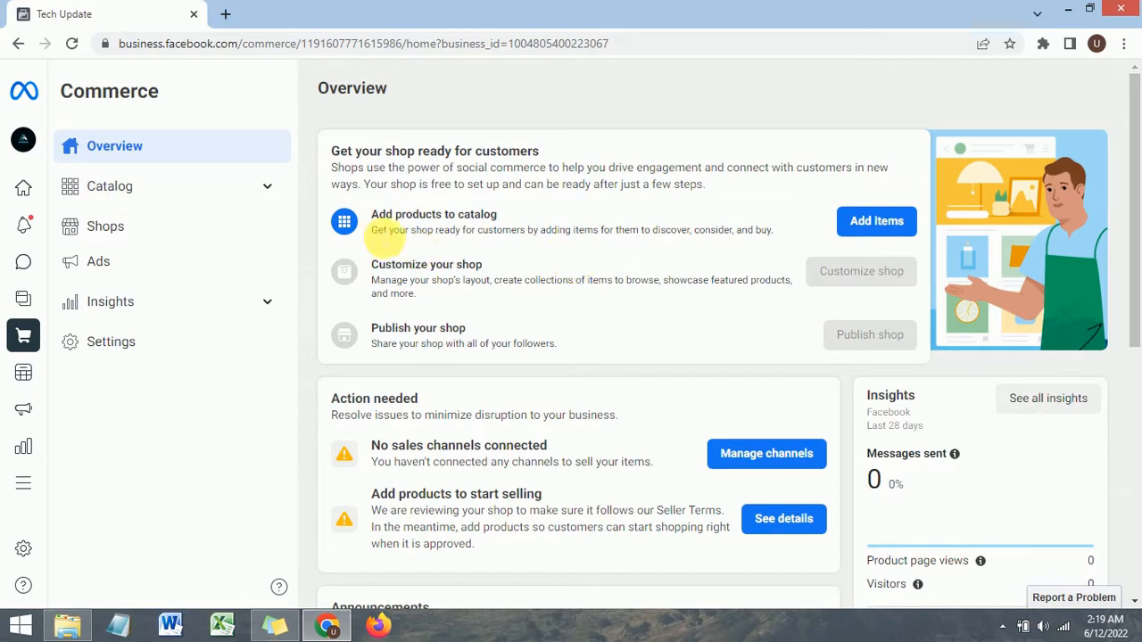
pyautogui.moveTo(371, 217); pyautogui.dragTo(511, 231)
pyautogui.click(388, 219)
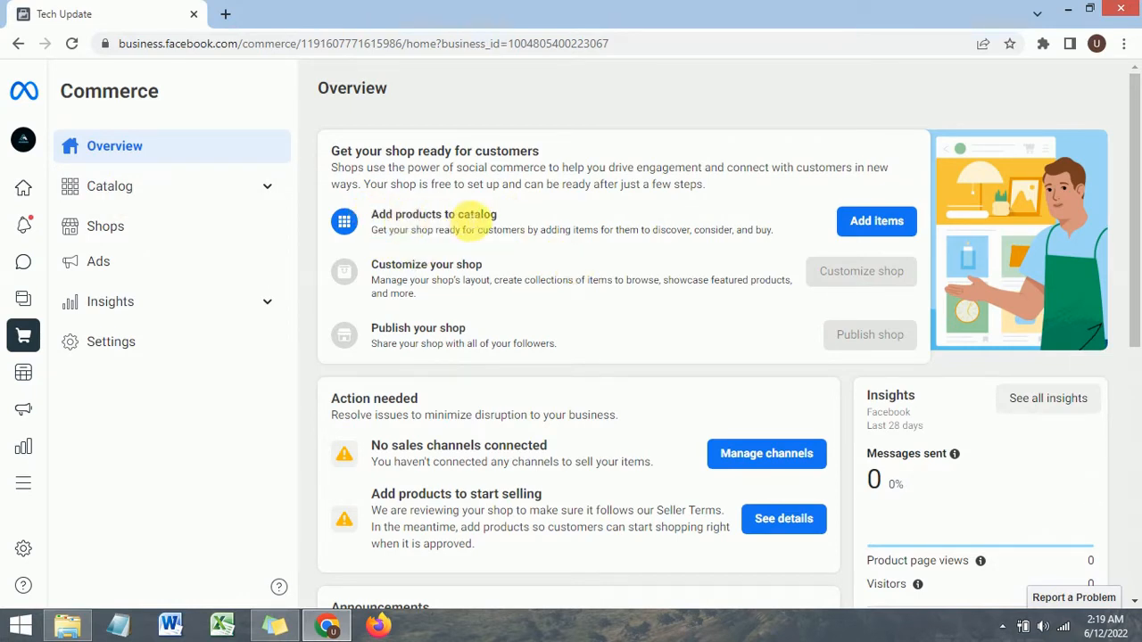
# Step: Start adding catalog items manually and open the file chooser for the first item's images
pyautogui.click(865, 220)
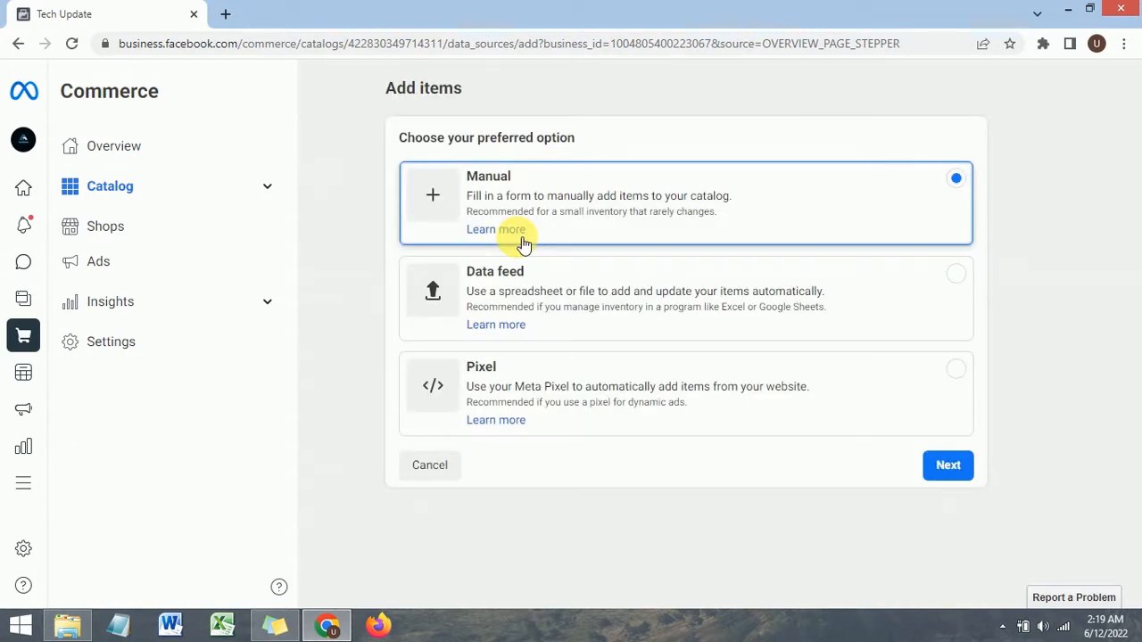
pyautogui.click(453, 199)
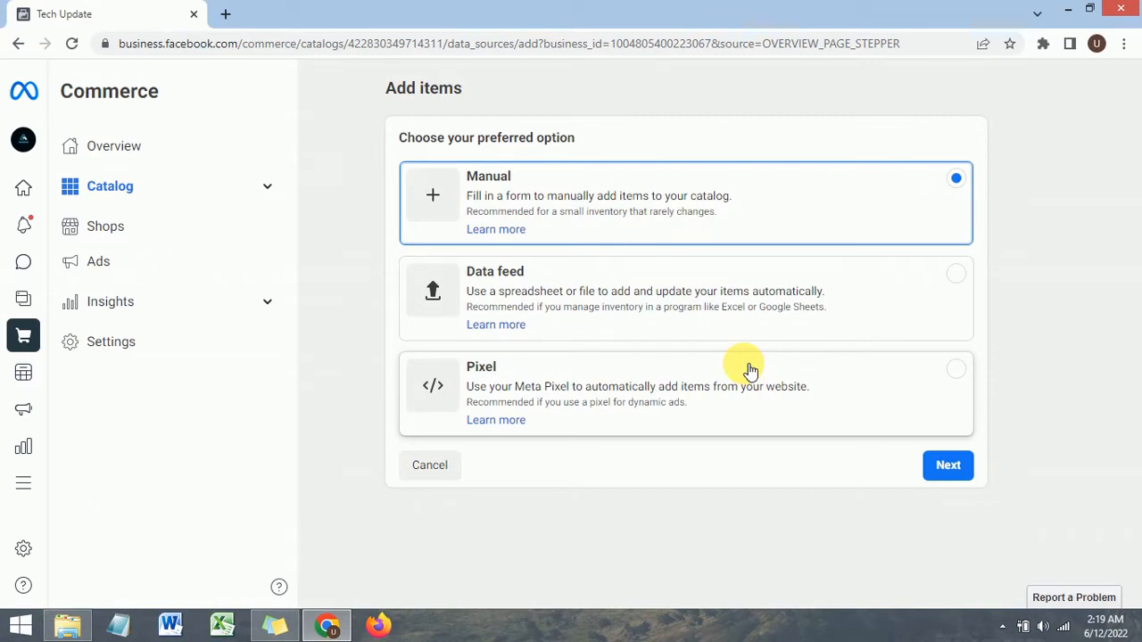
pyautogui.click(954, 469)
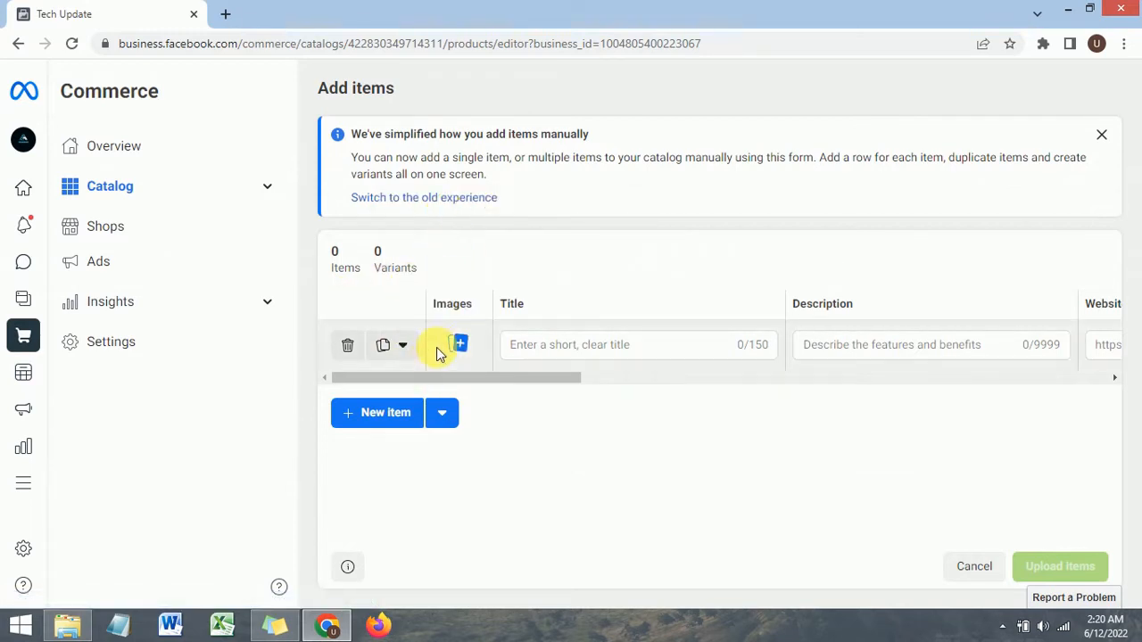
pyautogui.click(459, 345)
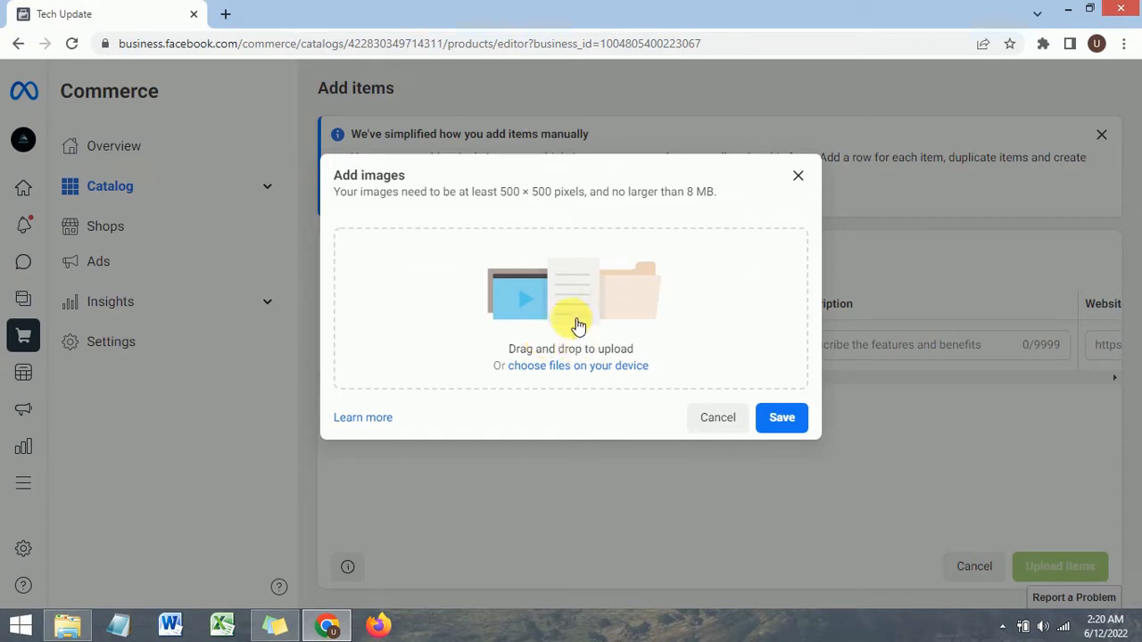
pyautogui.click(557, 374)
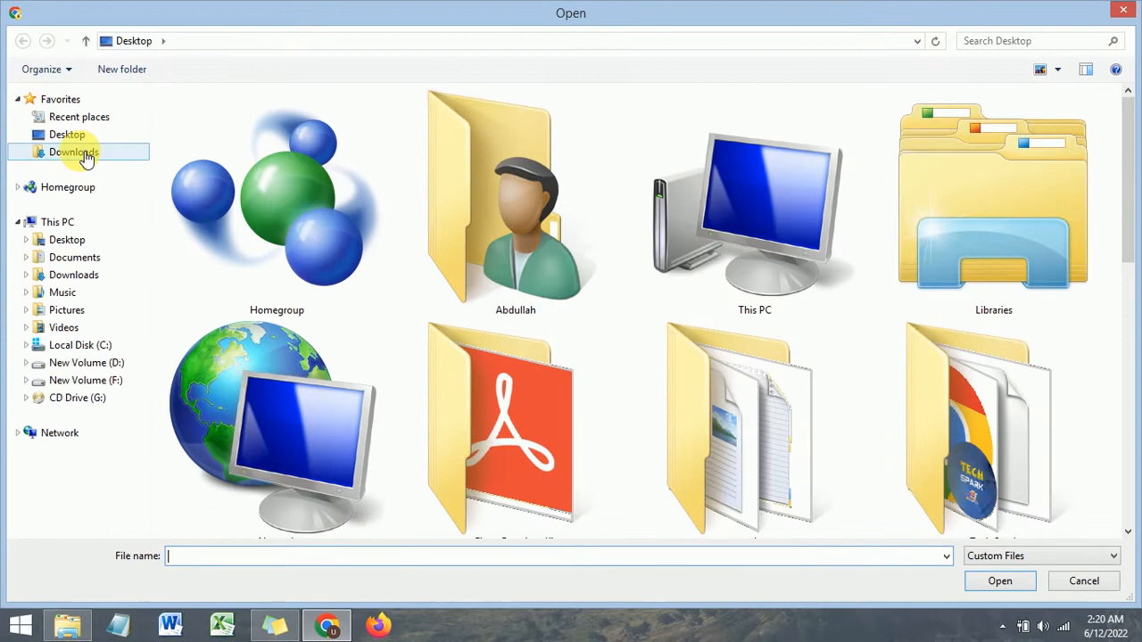
# Step: Upload the image 12345 (2) from Downloads as the first item's main image and save it
pyautogui.click(75, 153)
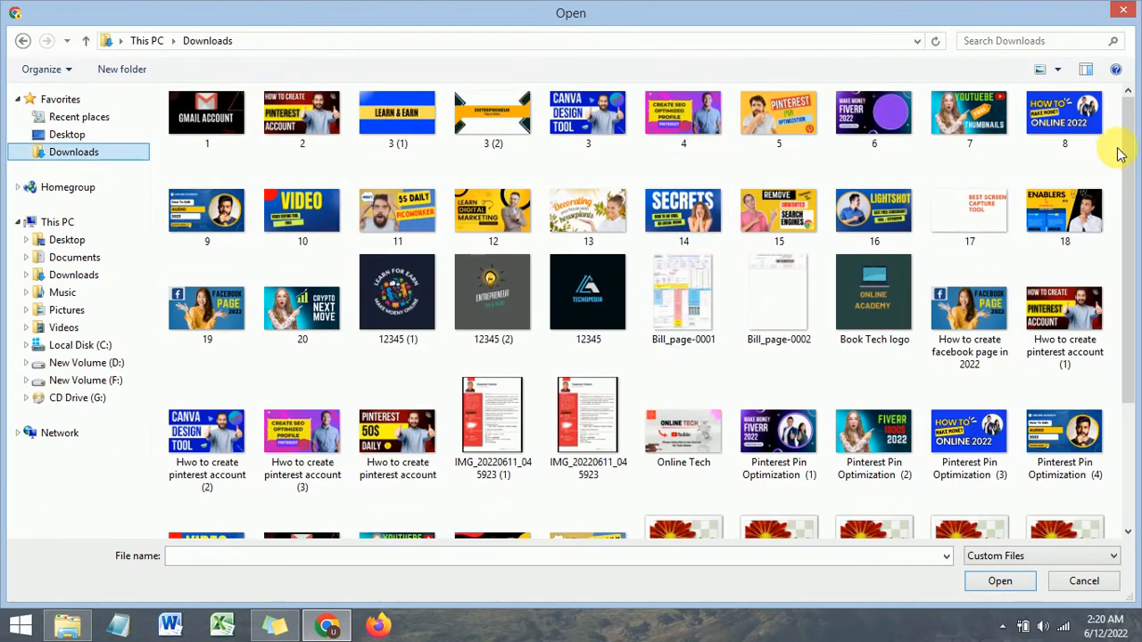
pyautogui.moveTo(1121, 148)
pyautogui.mouseDown()
pyautogui.moveTo(1137, 332)
pyautogui.moveTo(1129, 115)
pyautogui.moveTo(1130, 130)
pyautogui.mouseUp()
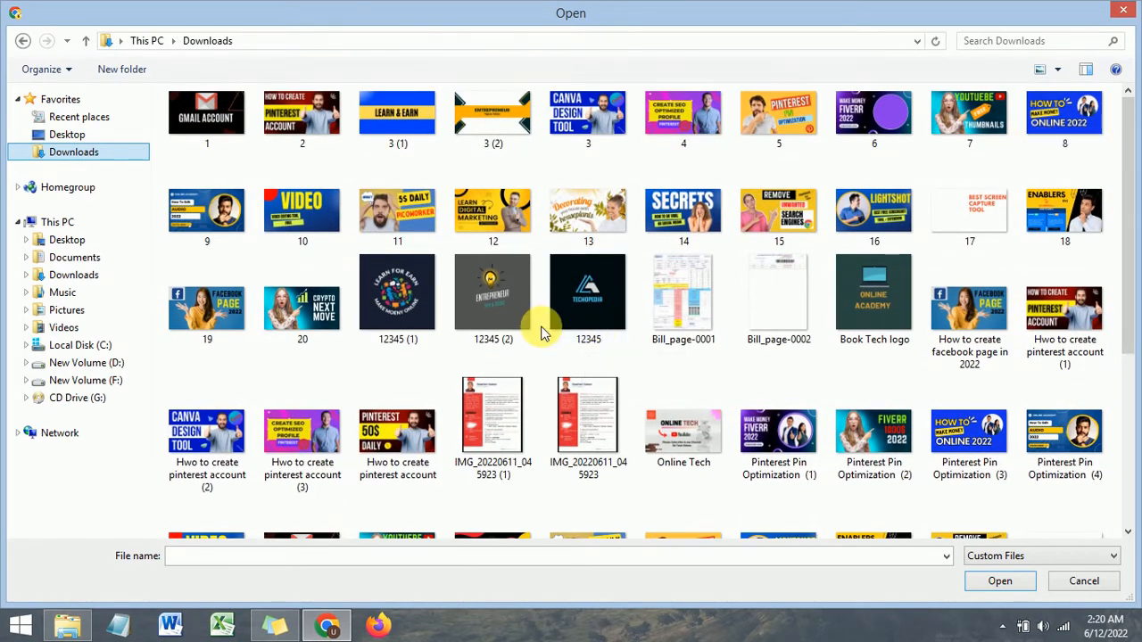
pyautogui.click(489, 308)
pyautogui.click(999, 581)
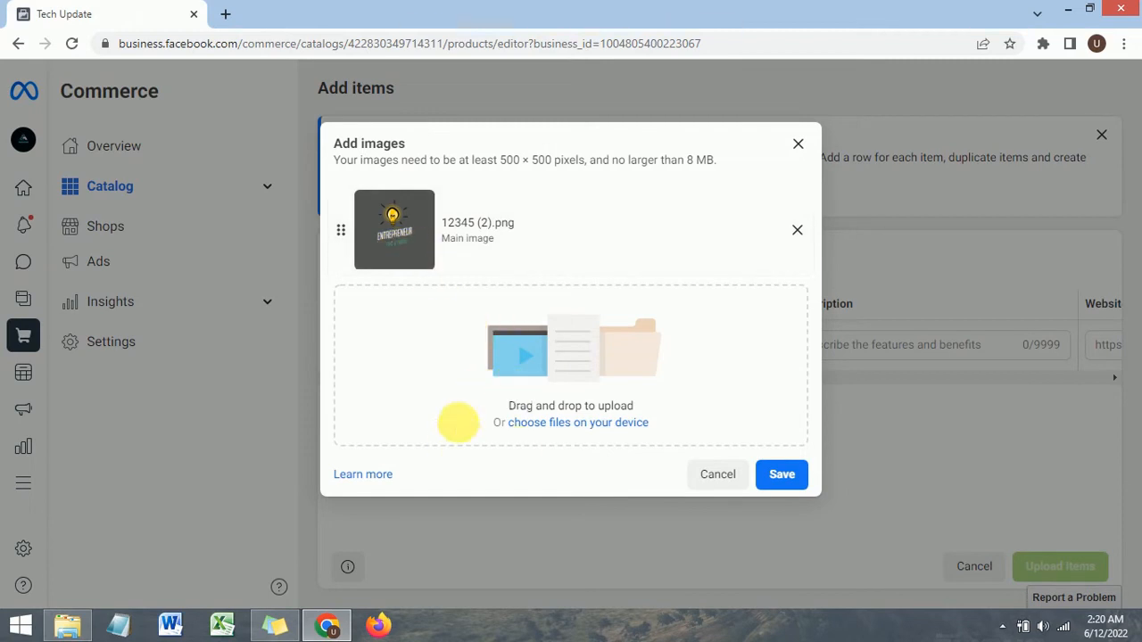
pyautogui.click(782, 474)
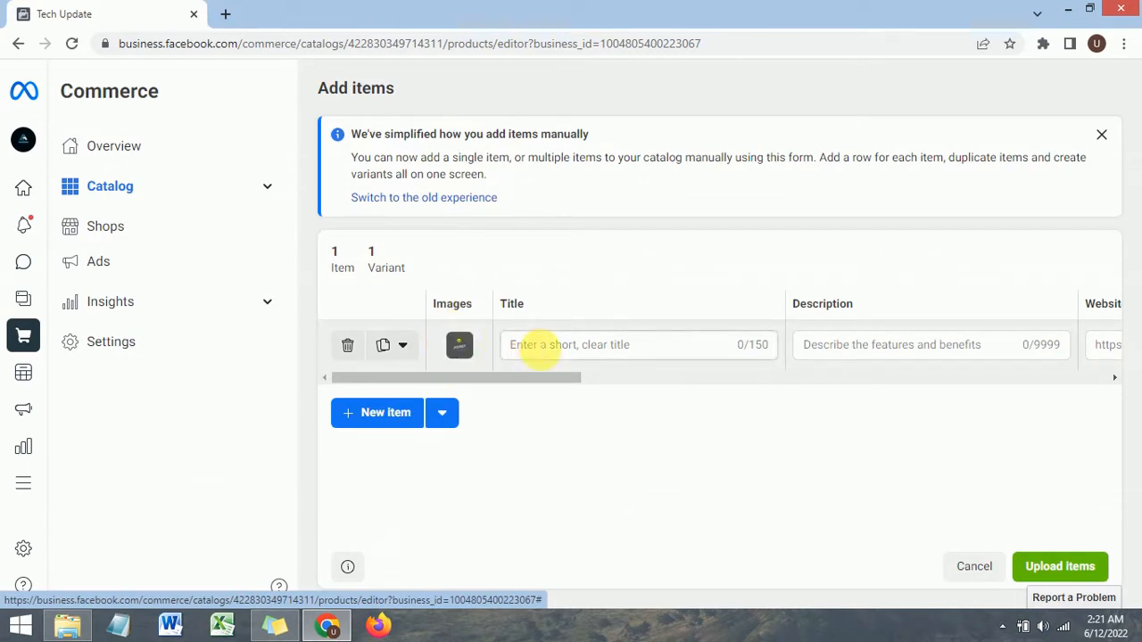
# Step: Enter Iphone 13pro Max as the item's title
pyautogui.click(540, 348)
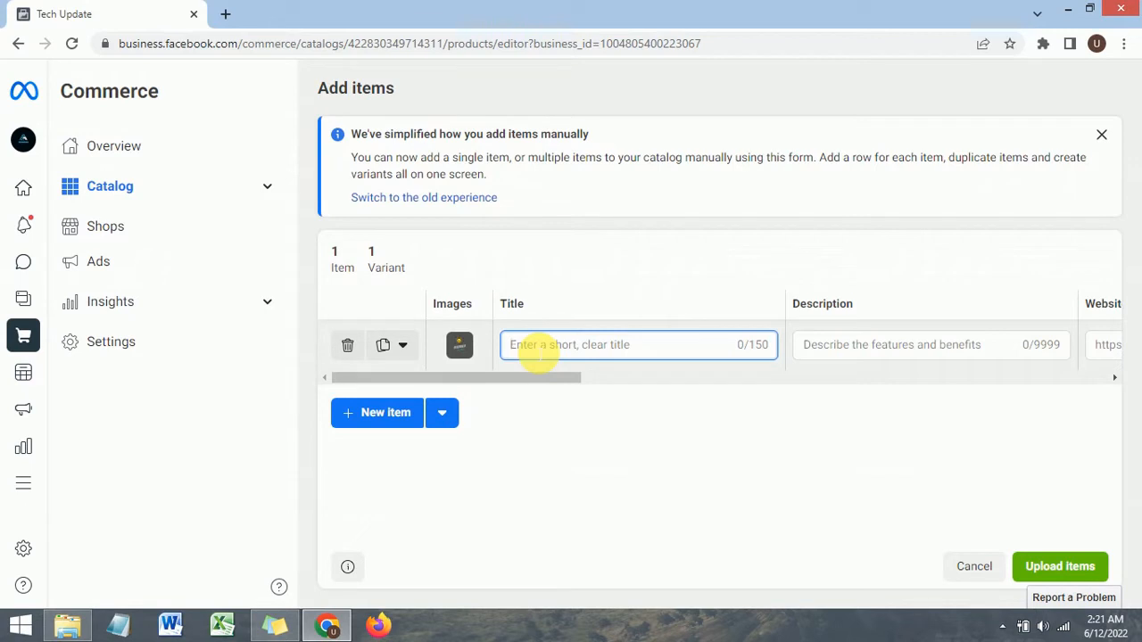
pyautogui.write('(')
pyautogui.write('p')
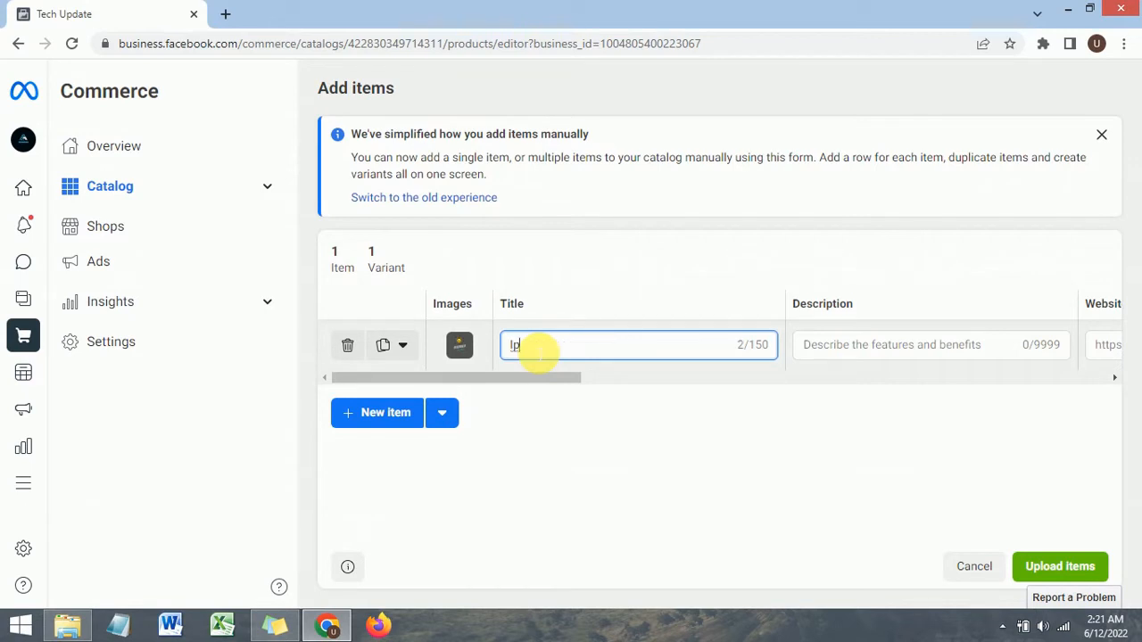
pyautogui.write('hone 13pro Max')
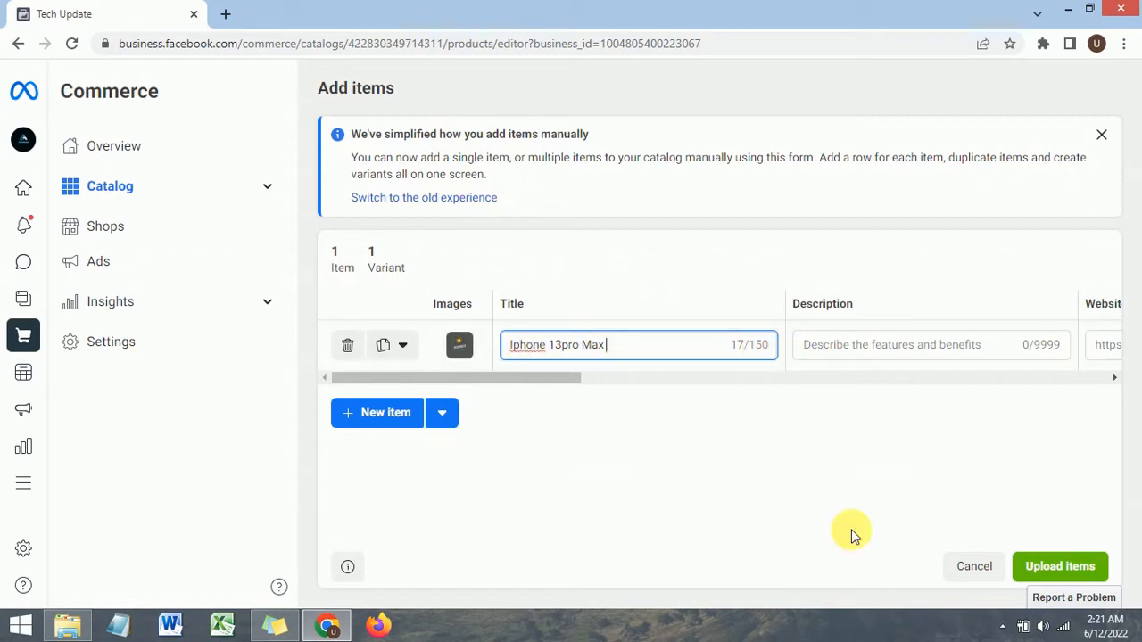
# Step: Write the item's description: This is iphone 13 pro max. Phone price is very high. etc
pyautogui.click(843, 351)
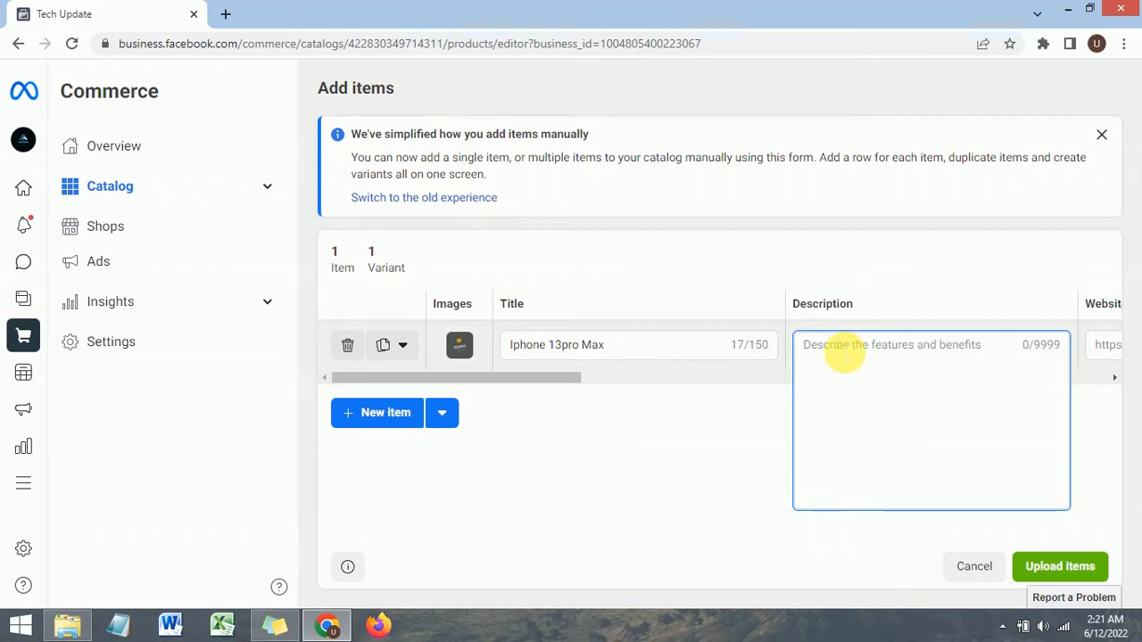
pyautogui.write('this')
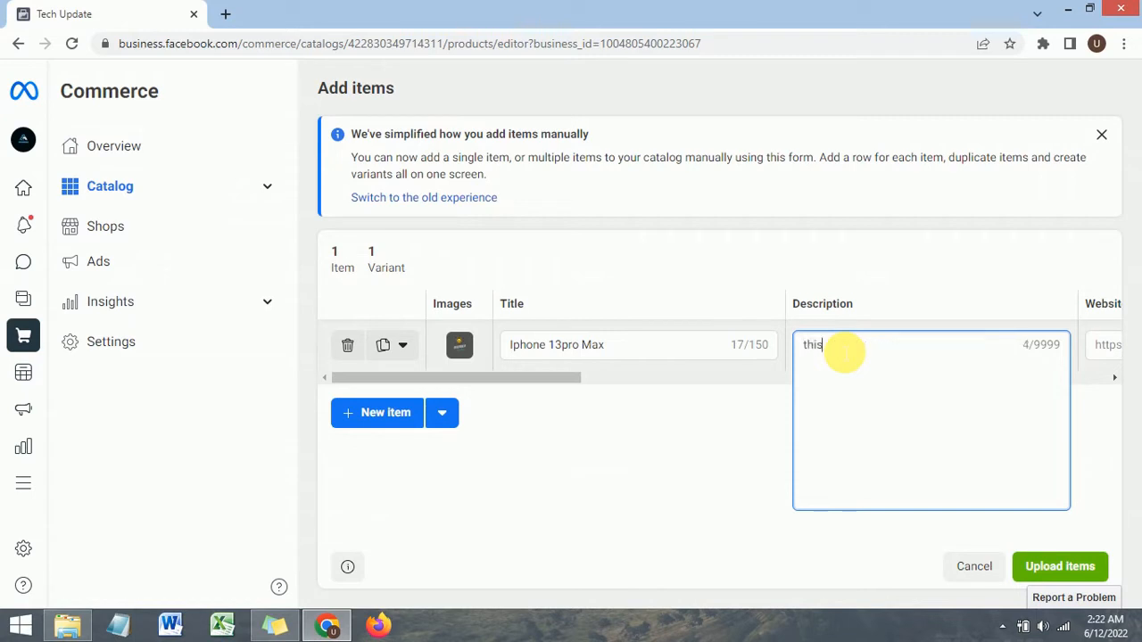
pyautogui.press('BackSpace')
pyautogui.press('BackSpace')
pyautogui.press('BackSpace')
pyautogui.press('BackSpace')
pyautogui.press('BackSpace')
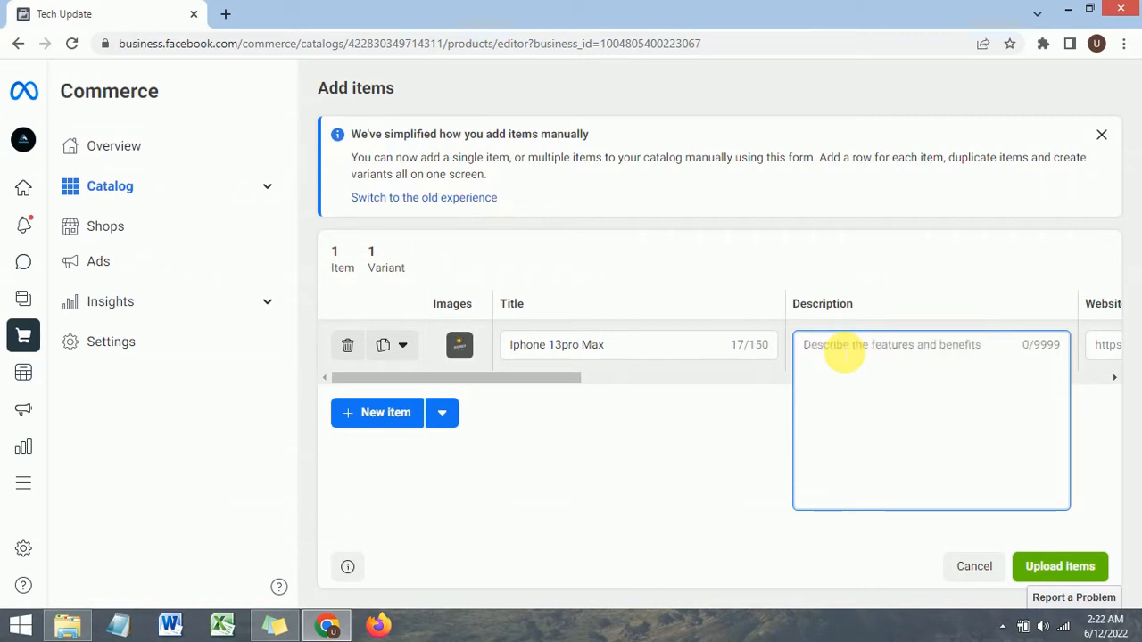
pyautogui.write('This i')
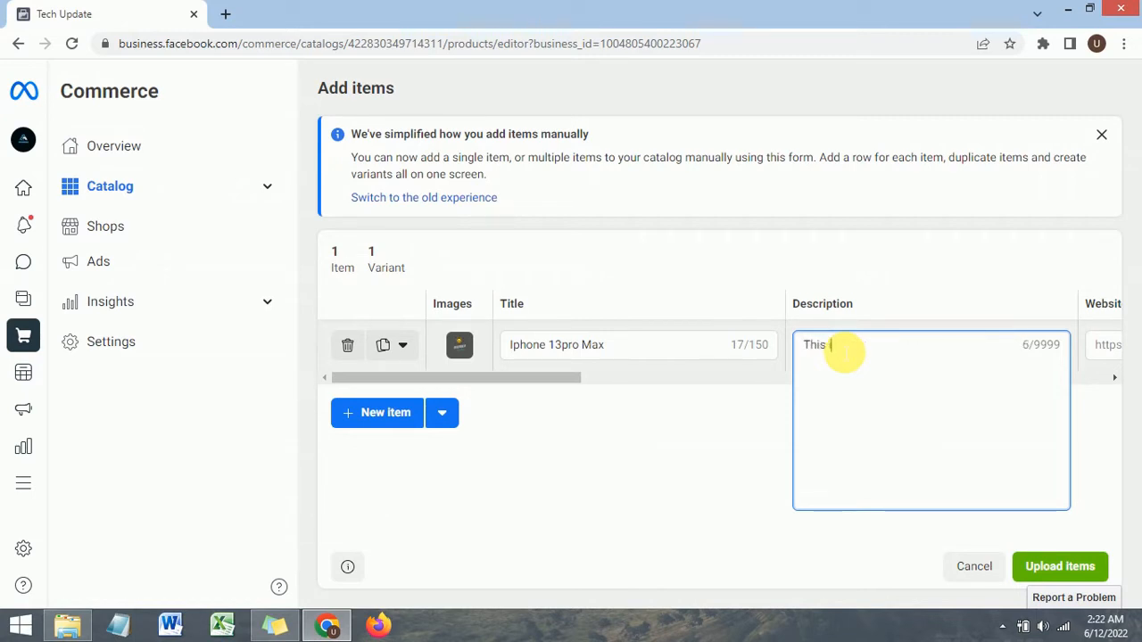
pyautogui.write('s iphone 1')
pyautogui.press('BackSpace')
pyautogui.write('3 pro')
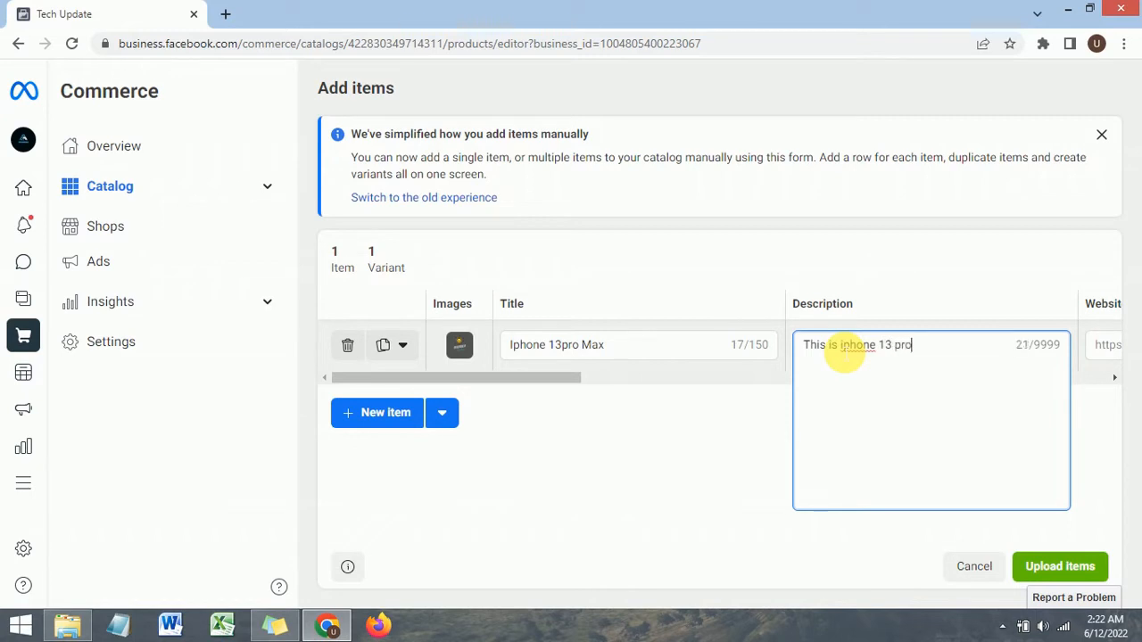
pyautogui.write(' max. ')
pyautogui.write('Th')
pyautogui.write('is')
pyautogui.press('BackSpace')
pyautogui.press('BackSpace')
pyautogui.press('BackSpace')
pyautogui.press('BackSpace')
pyautogui.write('Phone price d')
pyautogui.write('s')
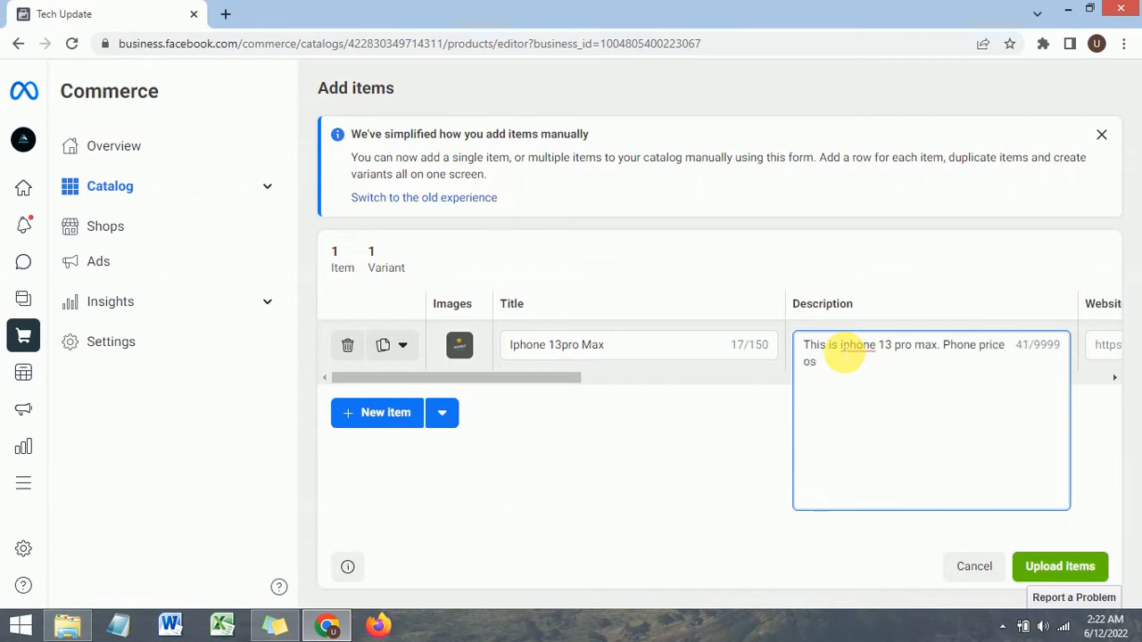
pyautogui.press('BackSpace')
pyautogui.press('BackSpace')
pyautogui.write('is very ni')
pyautogui.press('BackSpace')
pyautogui.press('BackSpace')
pyautogui.write('high. etc')
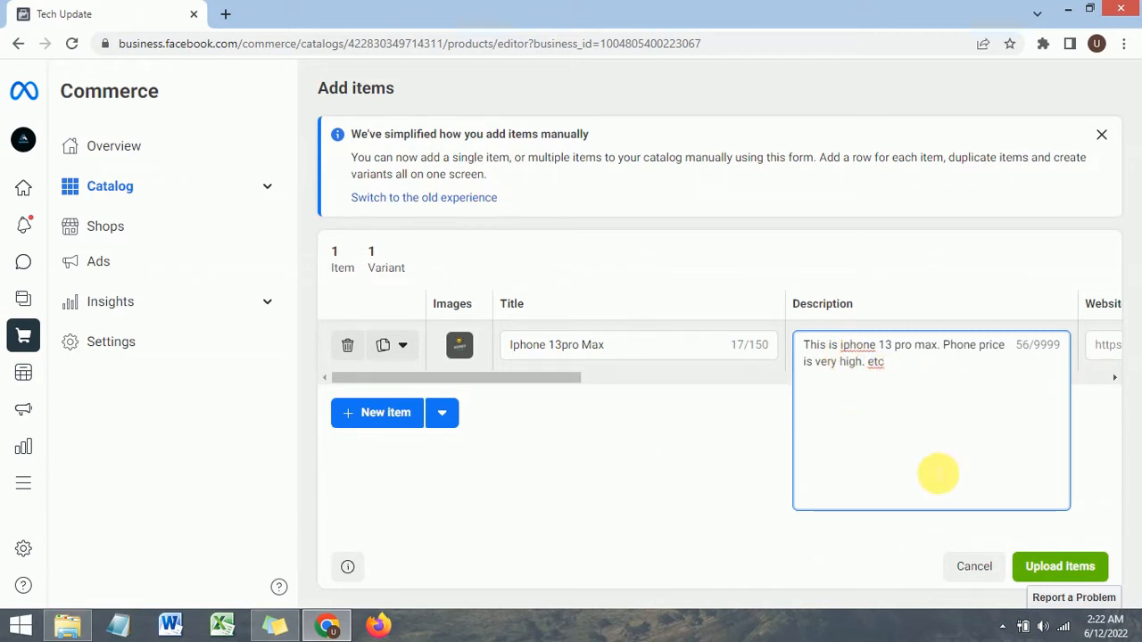
pyautogui.click(718, 502)
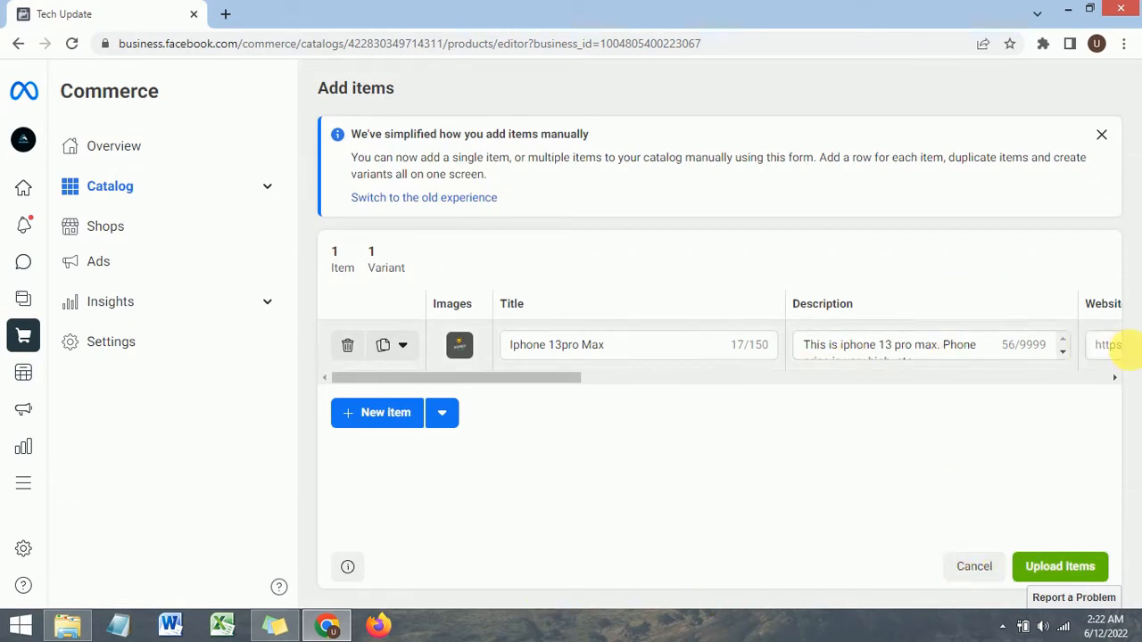
# Step: Open the Smart Kitchen Gadgets article on techhspark.blogspot.com in a new tab and copy its URL
pyautogui.click(1111, 346)
pyautogui.click(1114, 378)
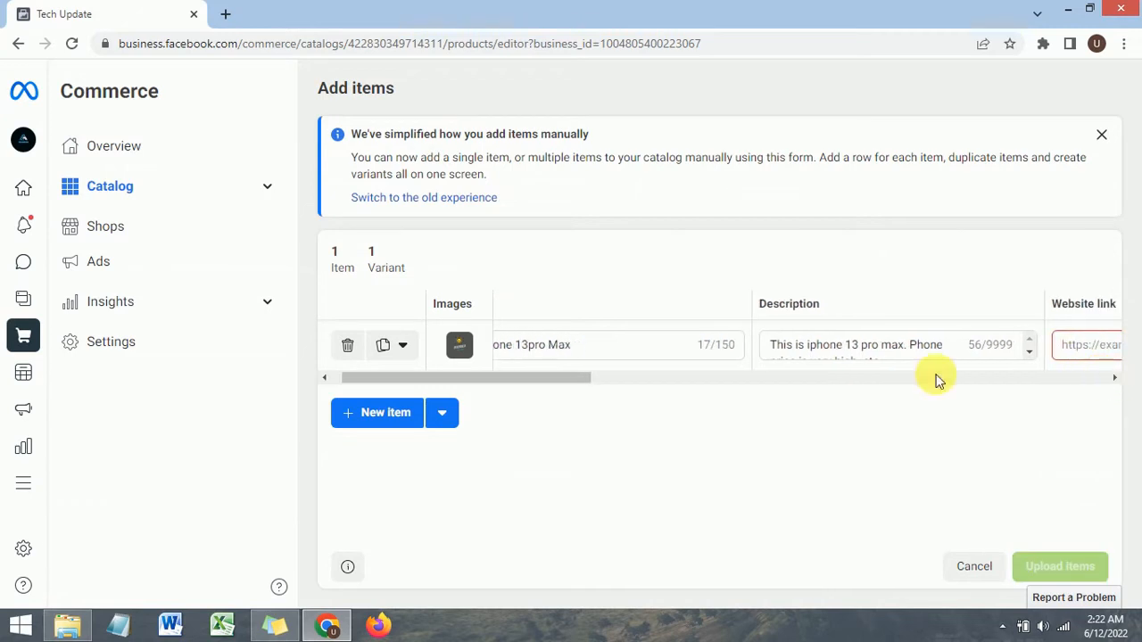
pyautogui.moveTo(557, 379); pyautogui.dragTo(719, 388)
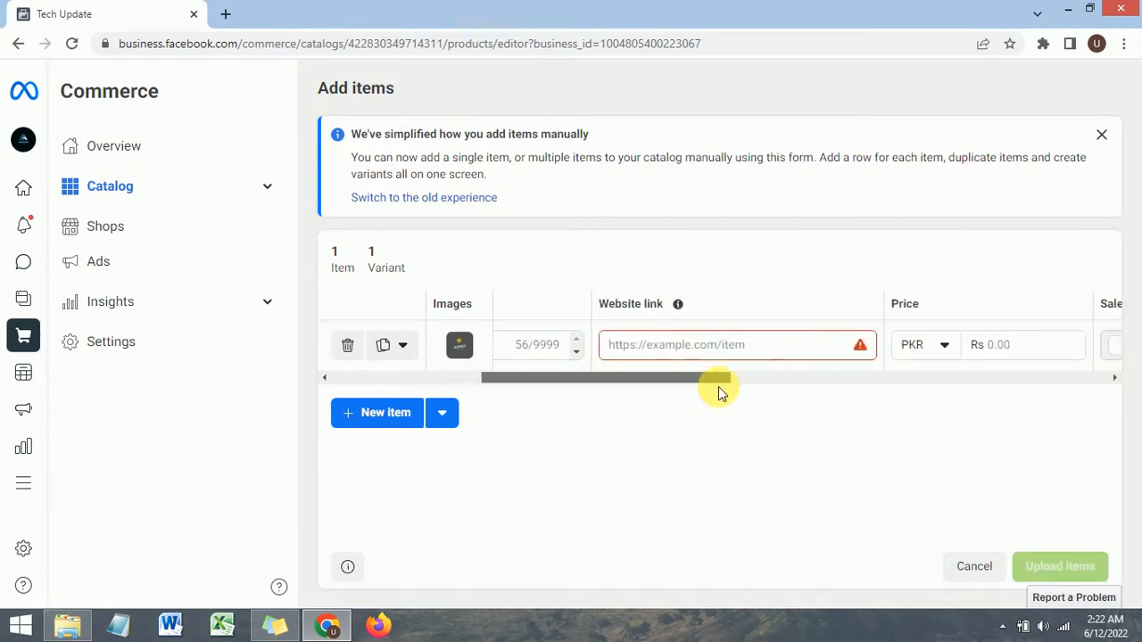
pyautogui.click(614, 353)
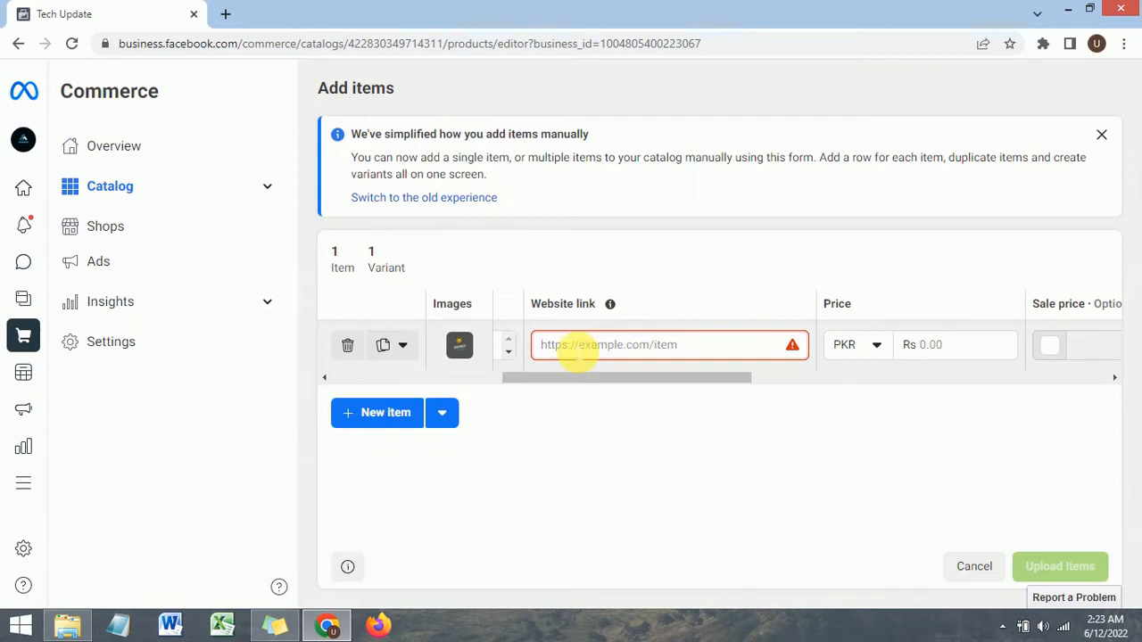
pyautogui.click(226, 16)
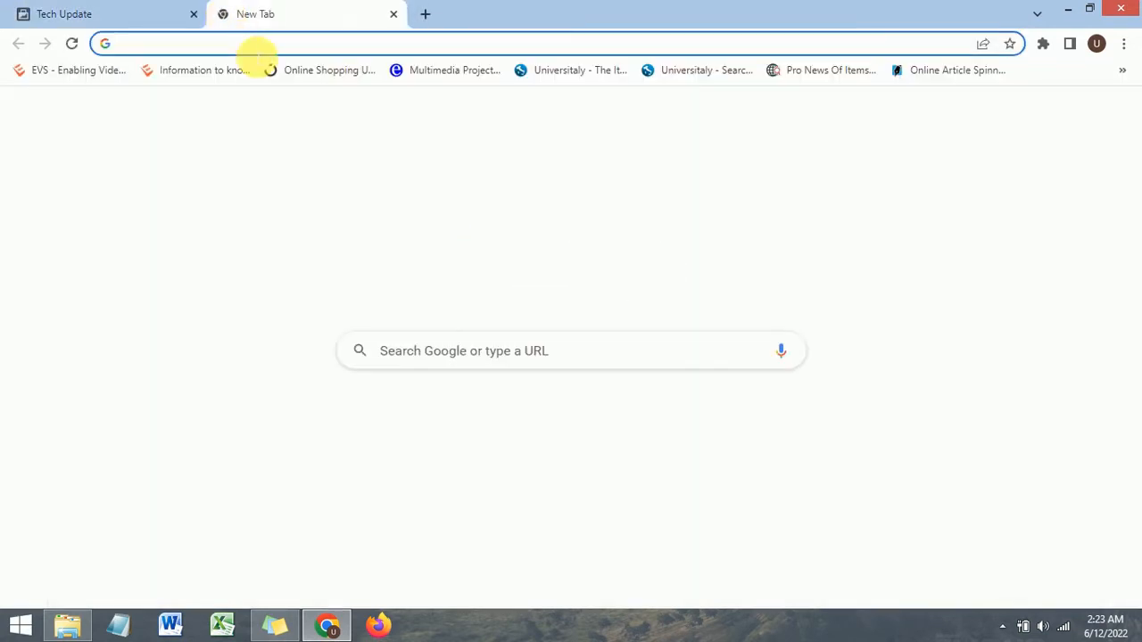
pyautogui.write('tech')
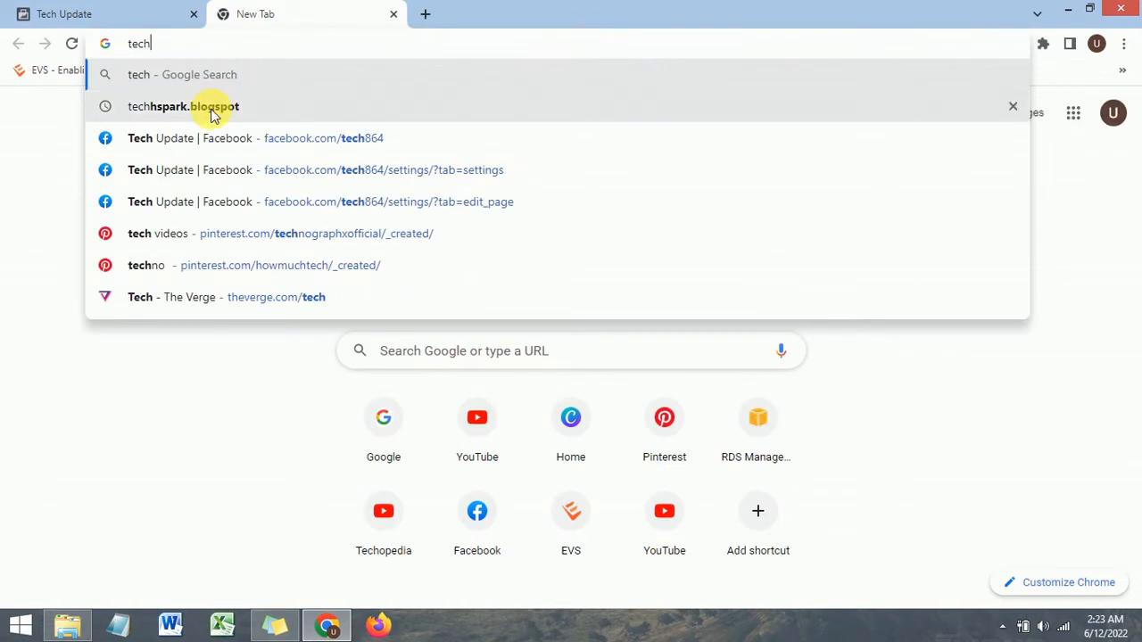
pyautogui.press('Down')
pyautogui.press('Return')
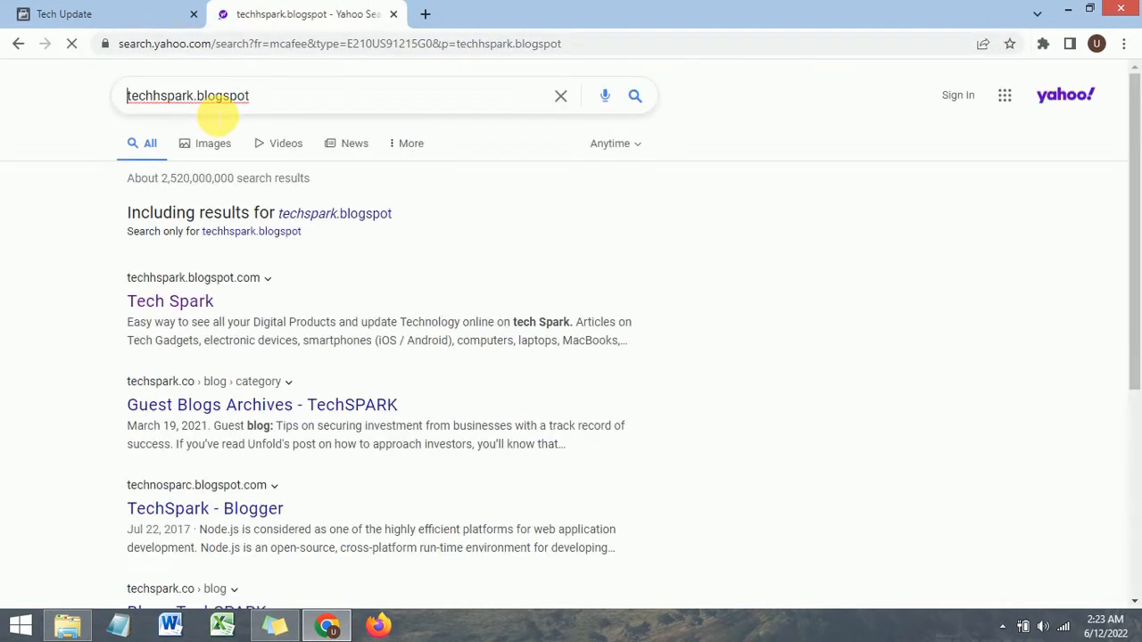
pyautogui.click(191, 303)
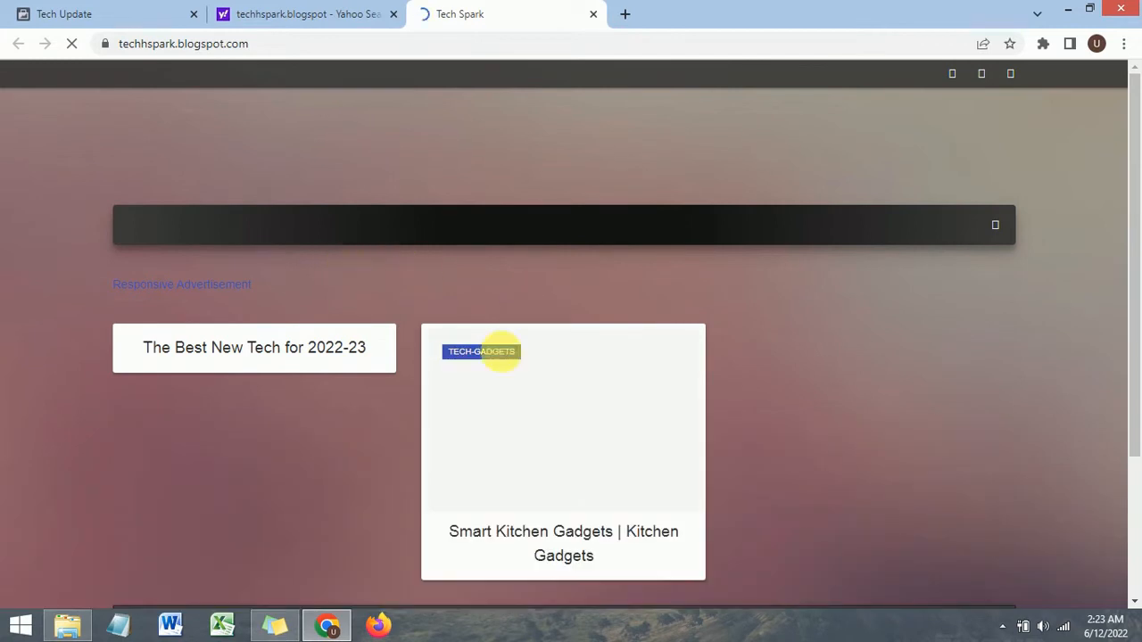
pyautogui.click(564, 545)
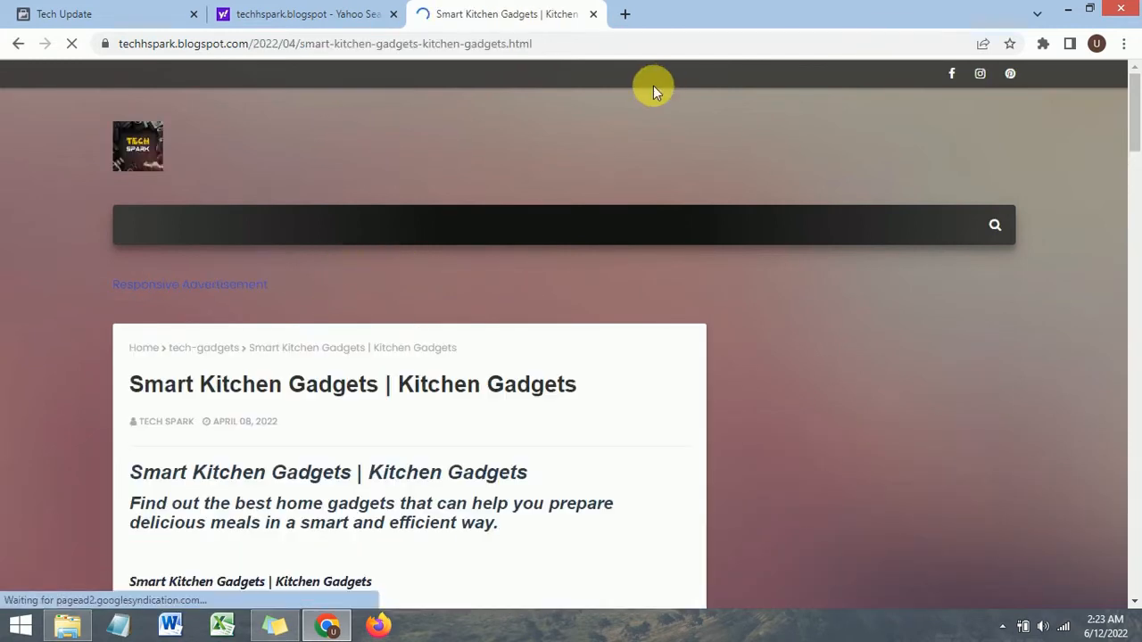
pyautogui.click(554, 46)
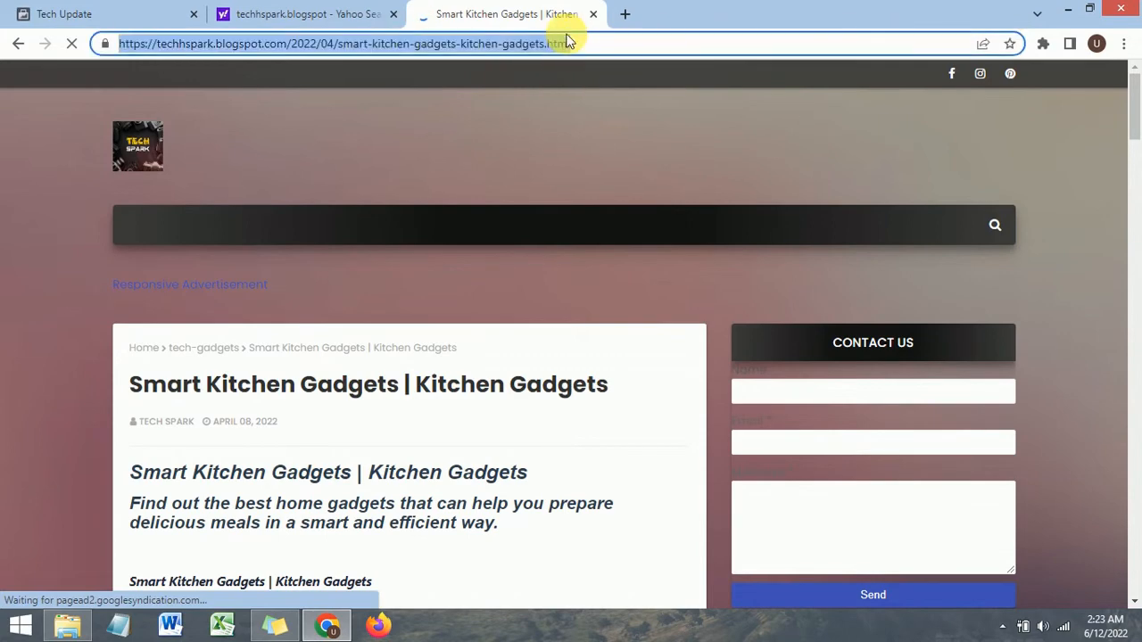
# Step: Paste the copied article URL into the item's website link
pyautogui.click(56, 13)
pyautogui.click(655, 345)
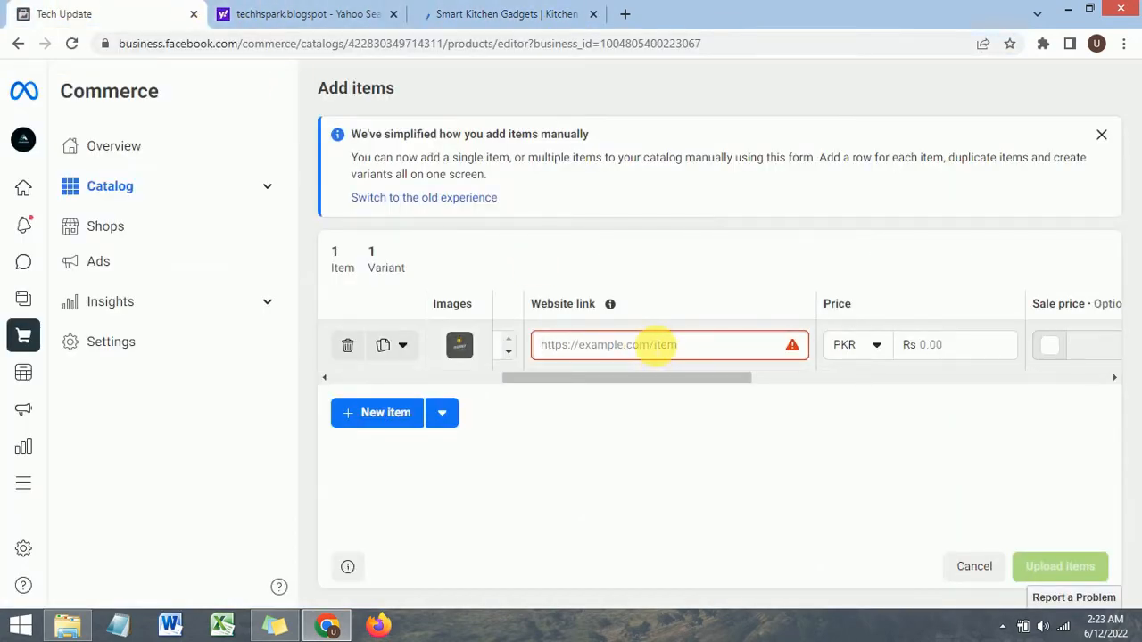
pyautogui.write('https://techhspark.blogspot.com/2022/04/smart-kitchen-gadgets-kitchengadgets.html')
pyautogui.click(923, 277)
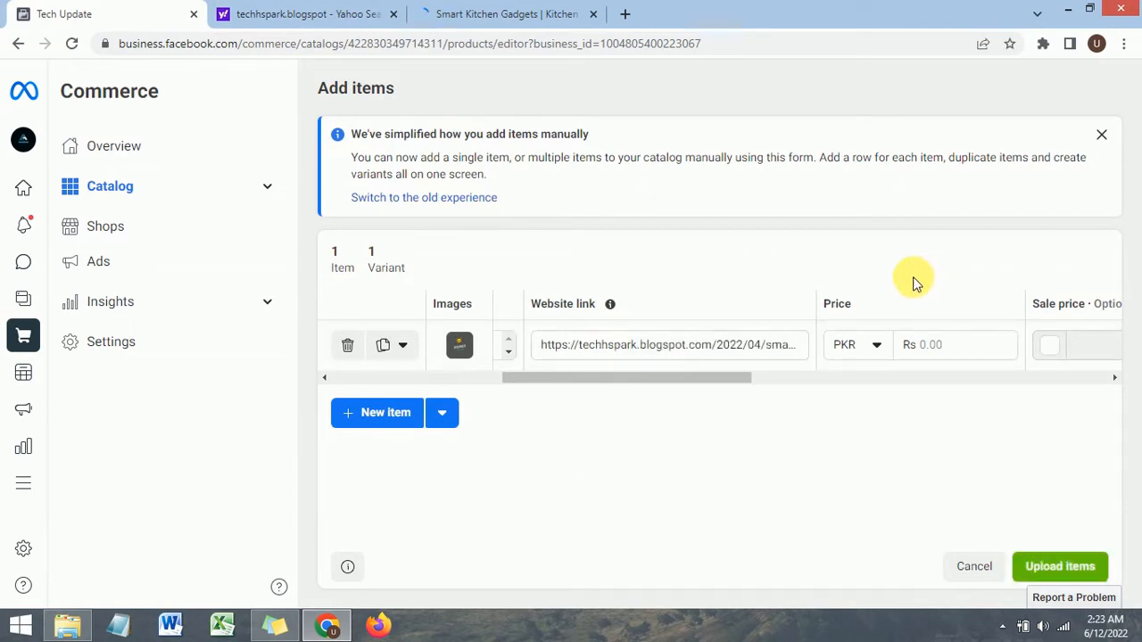
pyautogui.click(933, 345)
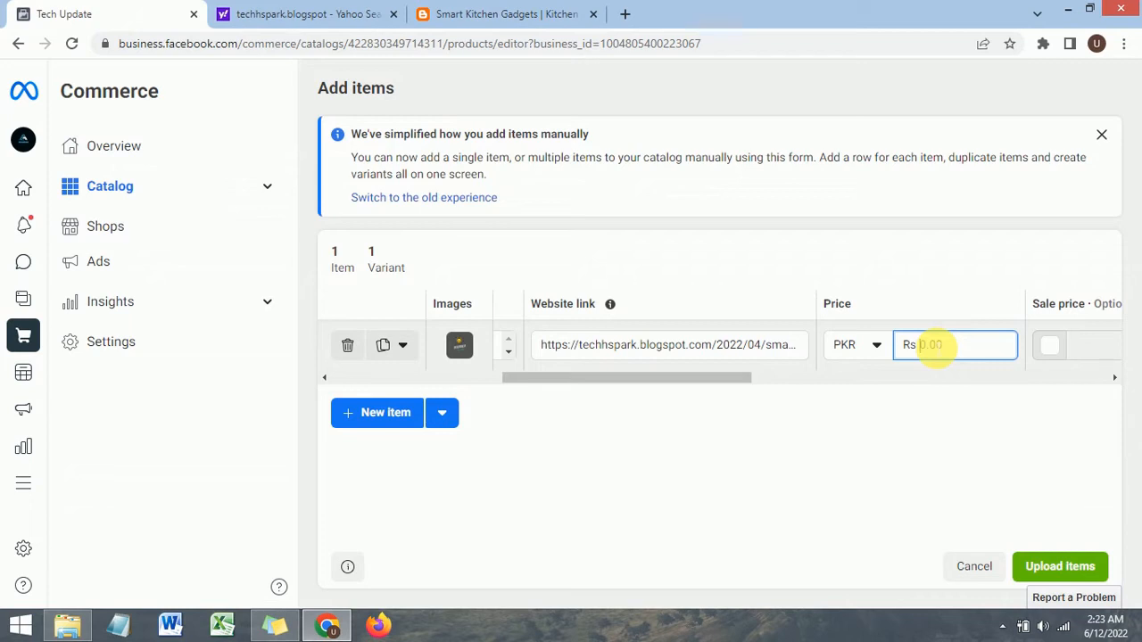
pyautogui.click(876, 346)
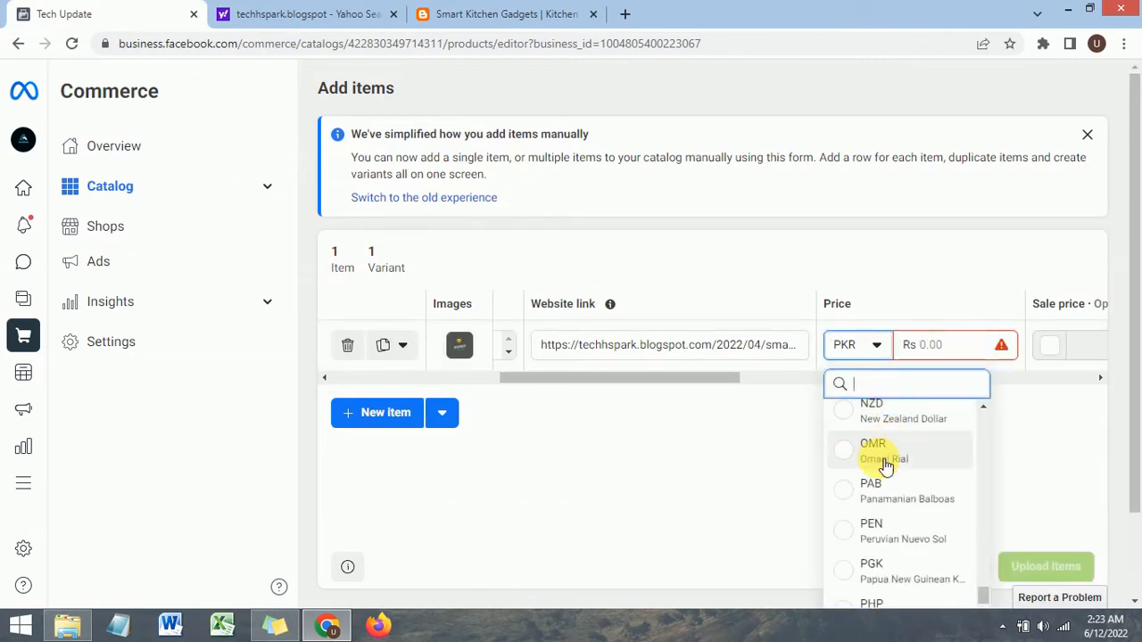
pyautogui.scroll(-10, 885, 466)
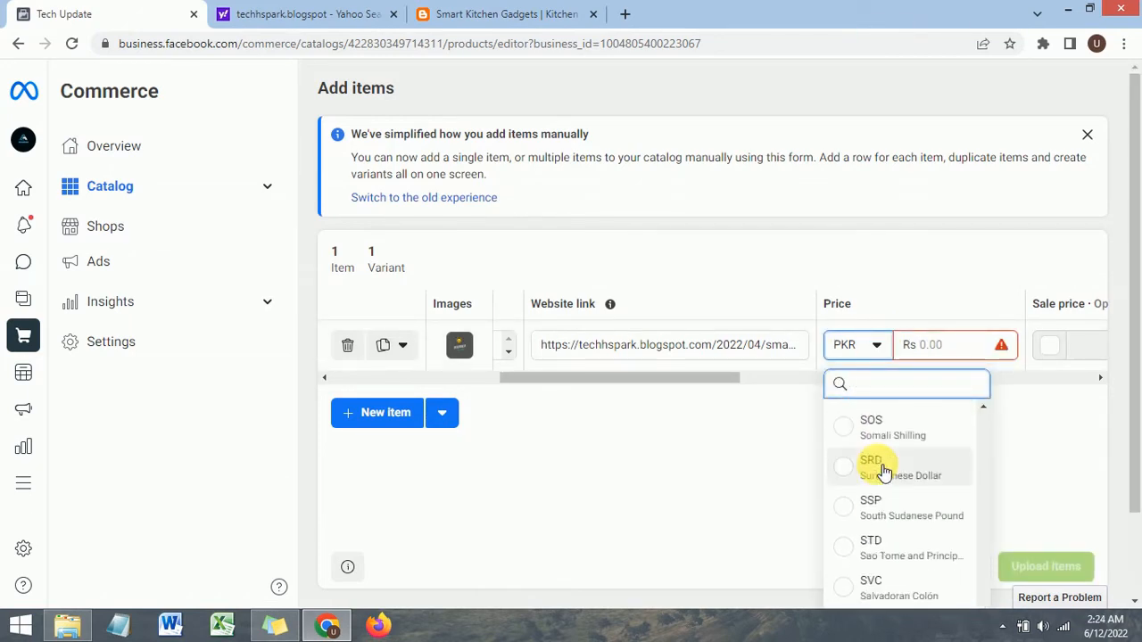
pyautogui.scroll(15, 923, 439)
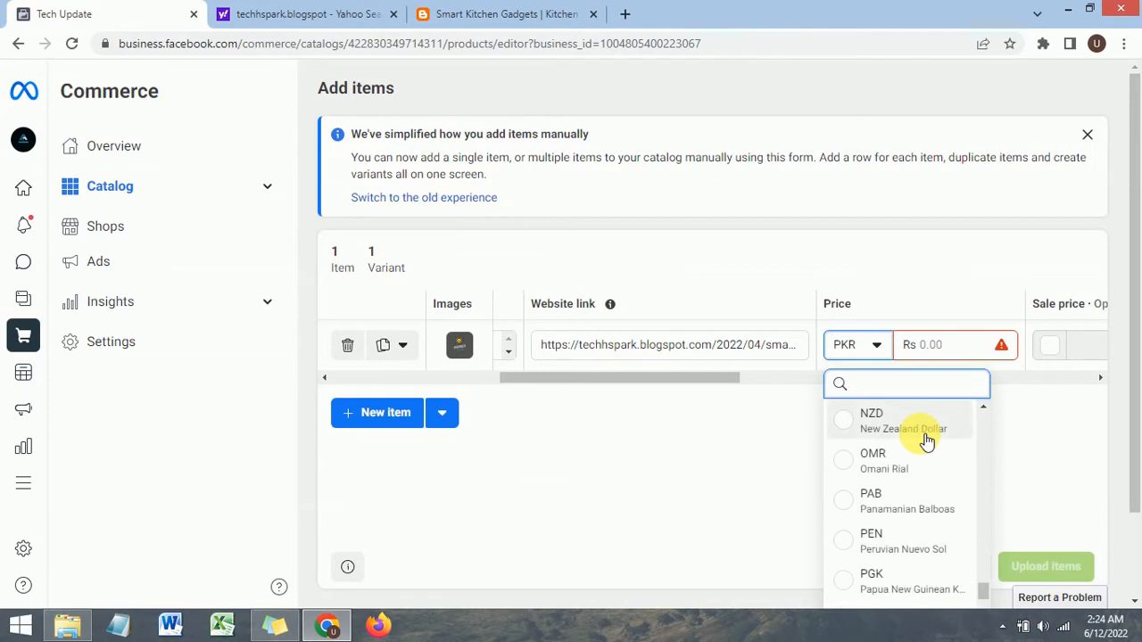
pyautogui.scroll(6, 923, 439)
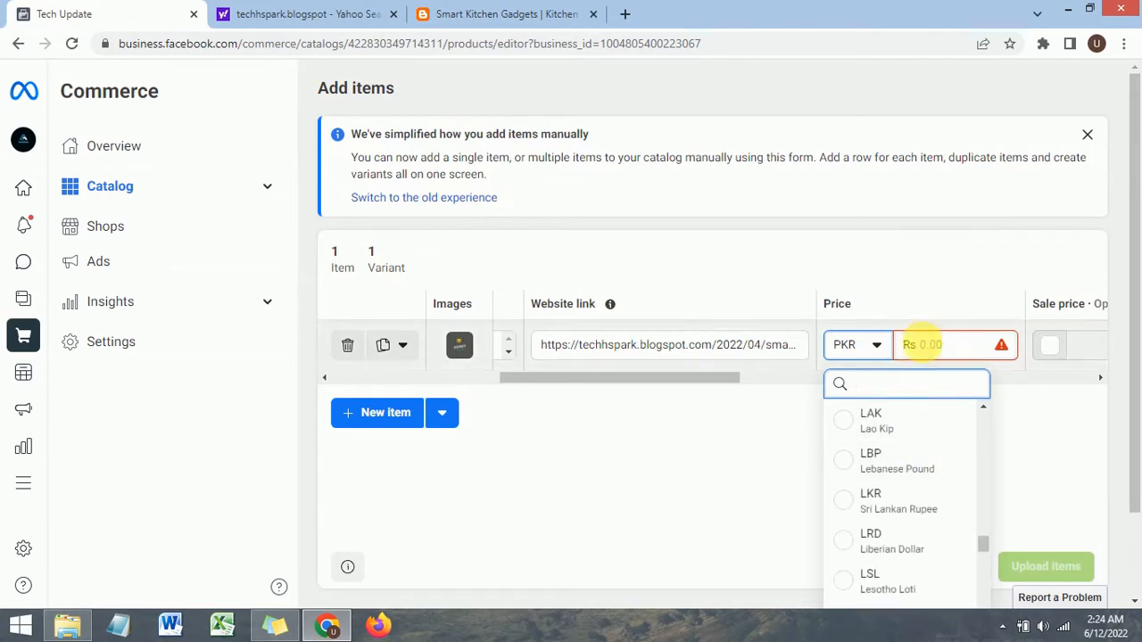
pyautogui.write('usd')
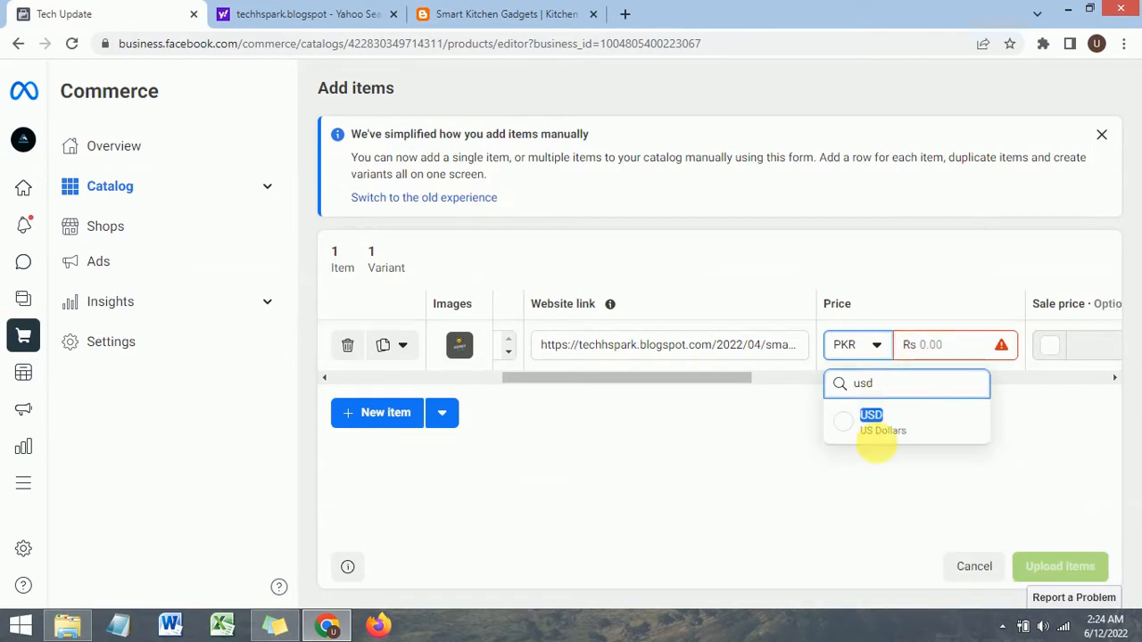
pyautogui.doubleClick(835, 385)
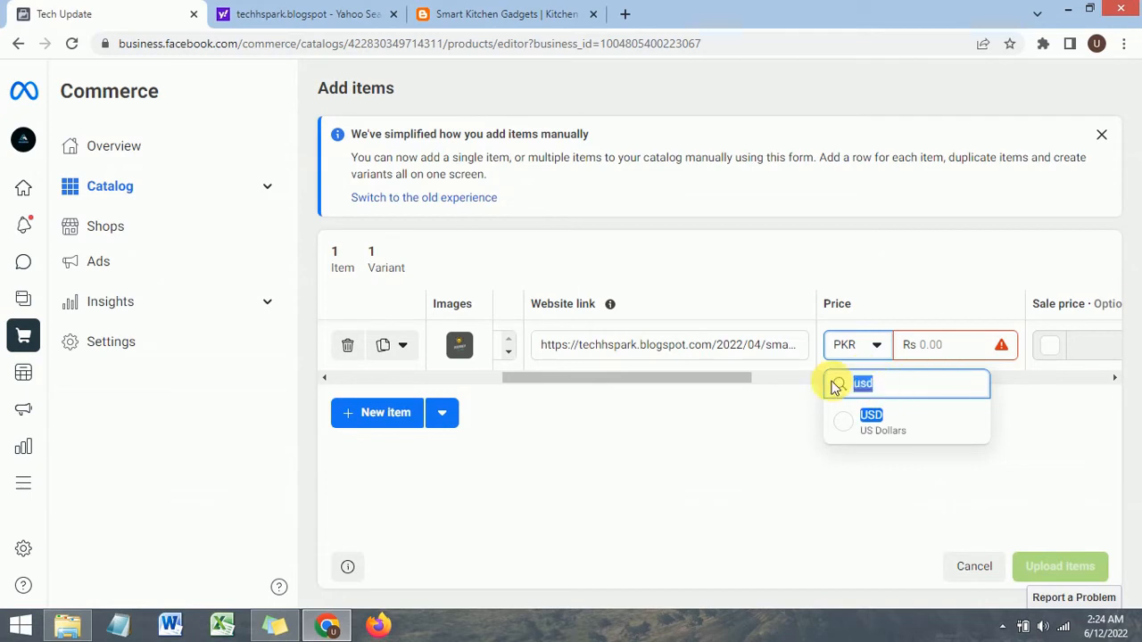
pyautogui.press('BackSpace')
pyautogui.click(941, 308)
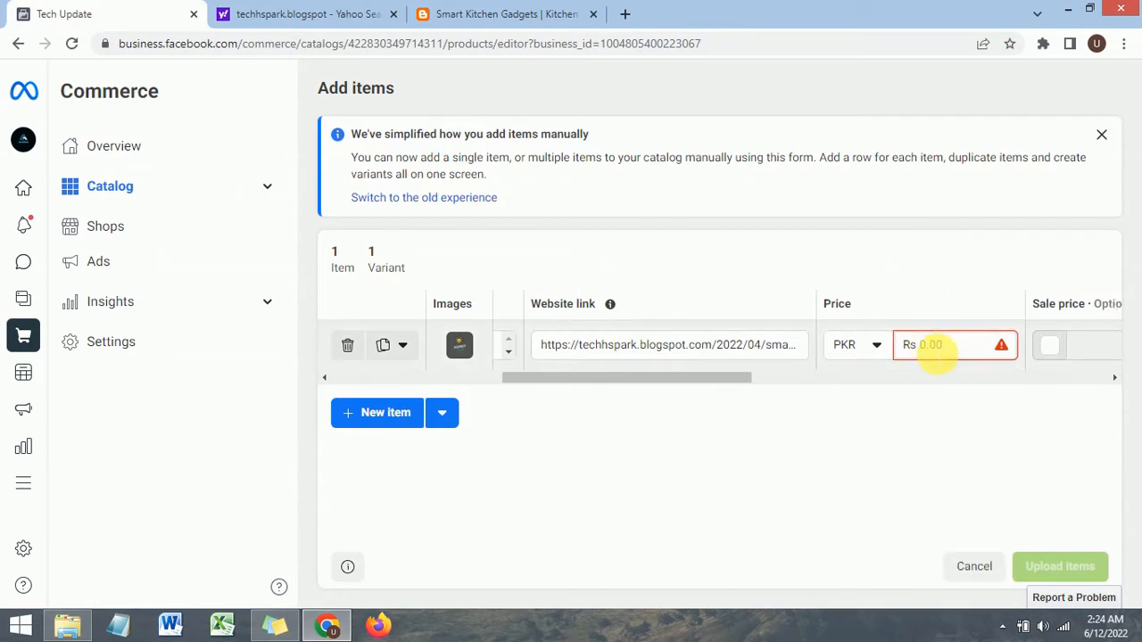
# Step: Set the item's price to 500 PKR
pyautogui.write('500')
pyautogui.click(938, 294)
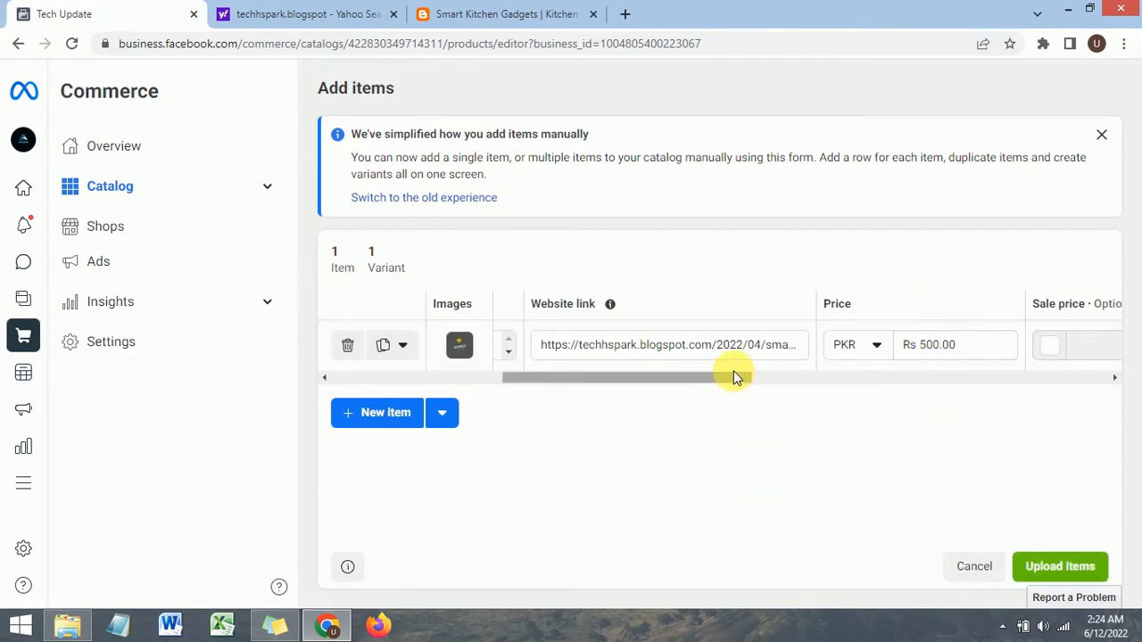
# Step: Enable a sale price for the item and set it to 450 PKR
pyautogui.moveTo(734, 372); pyautogui.dragTo(831, 383)
pyautogui.click(721, 348)
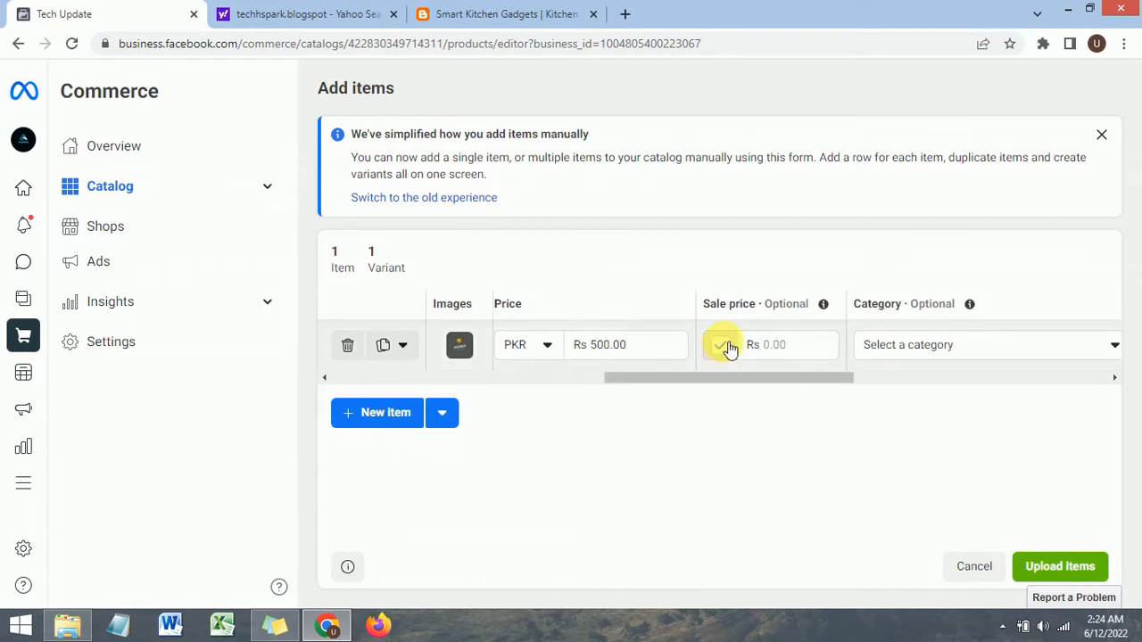
pyautogui.click(607, 344)
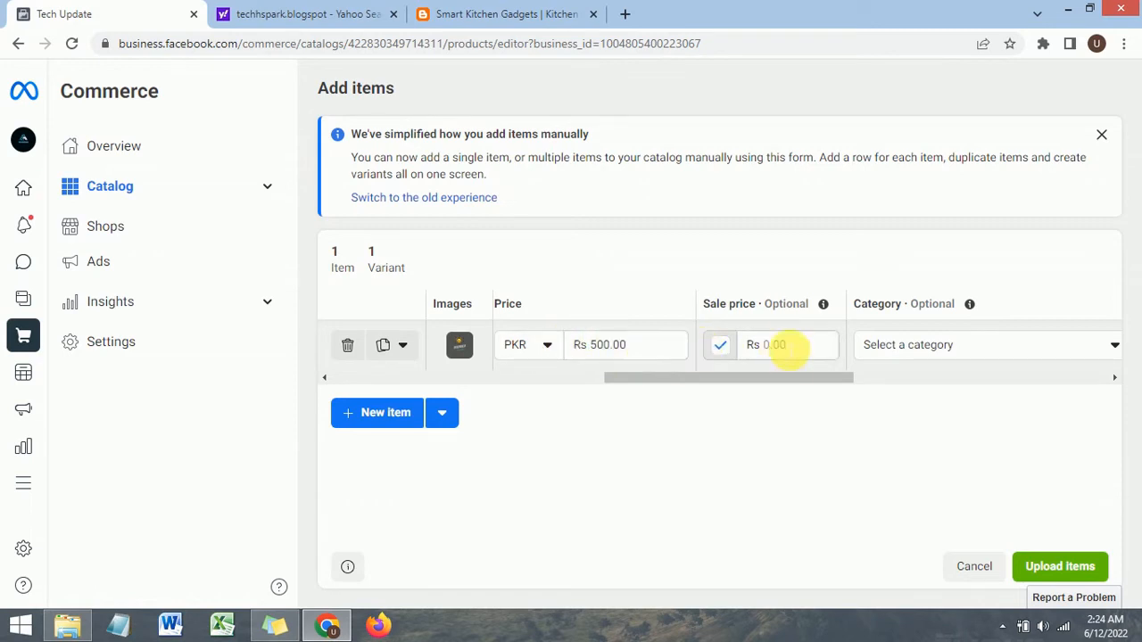
pyautogui.click(781, 345)
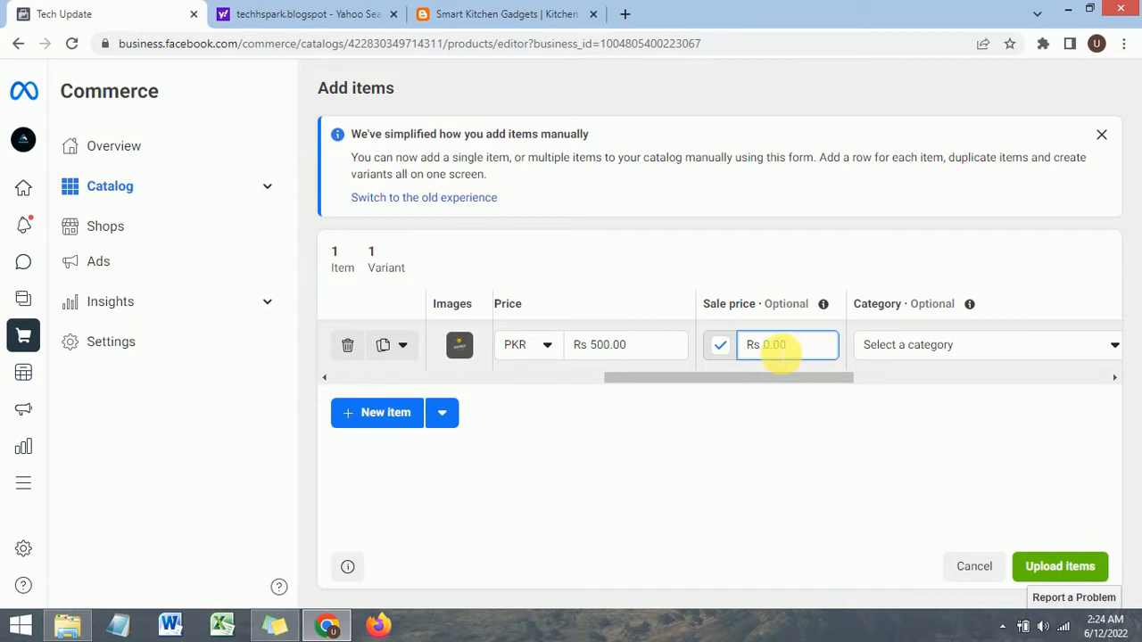
pyautogui.write('450')
pyautogui.moveTo(791, 382); pyautogui.dragTo(823, 386)
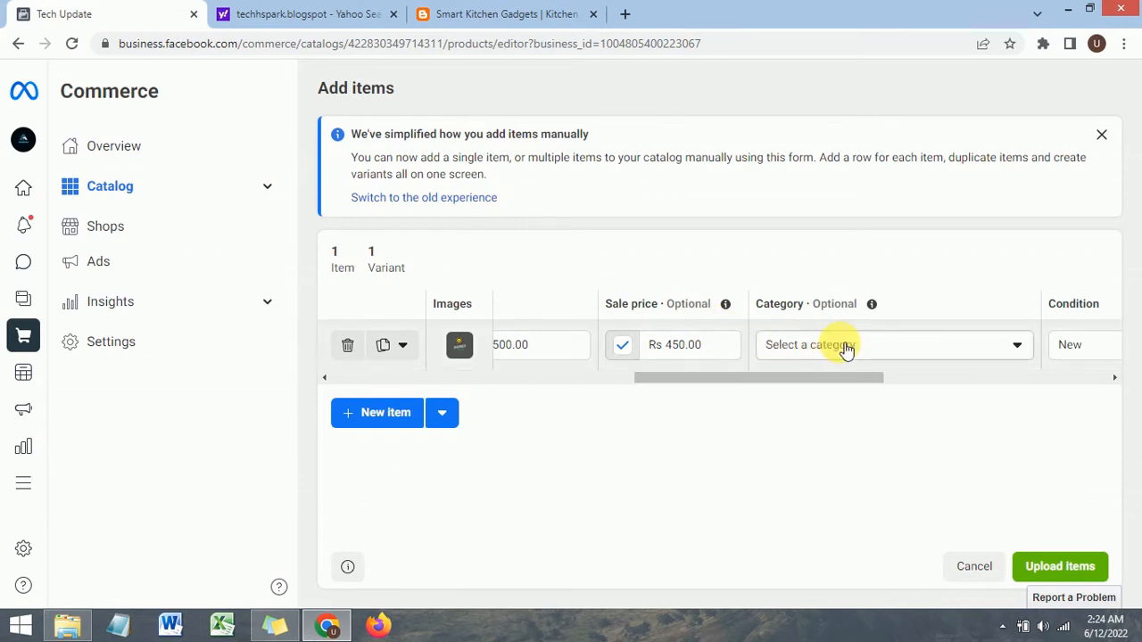
# Step: Set the item's category to Electronics > Cell Phones & Smart Watches
pyautogui.click(840, 344)
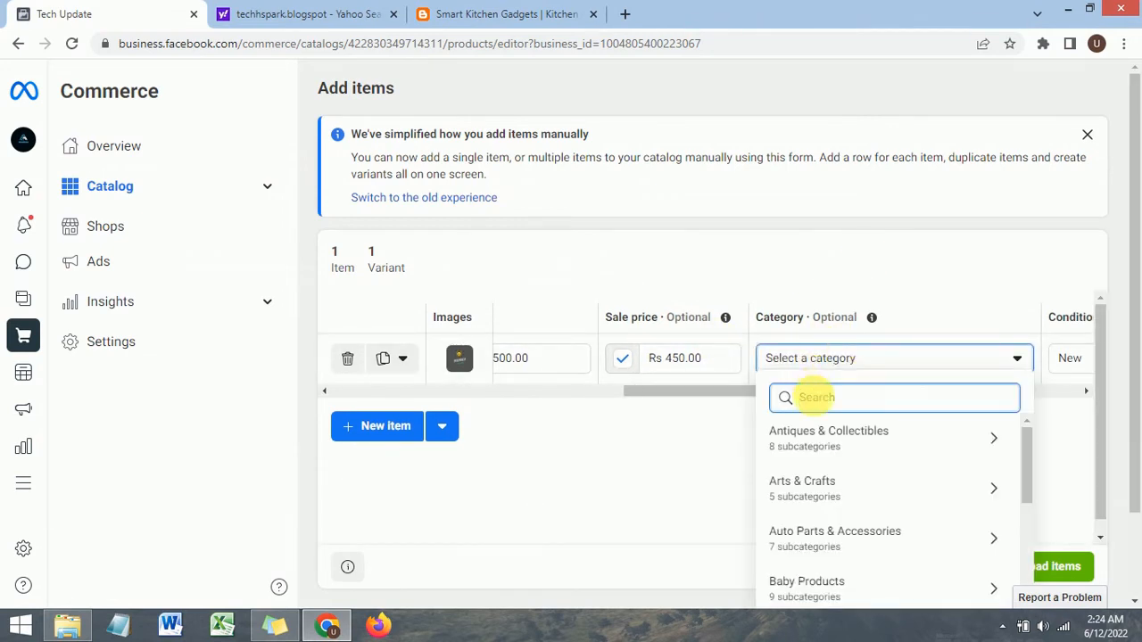
pyautogui.scroll(-1, 897, 471)
pyautogui.scroll(1, 897, 471)
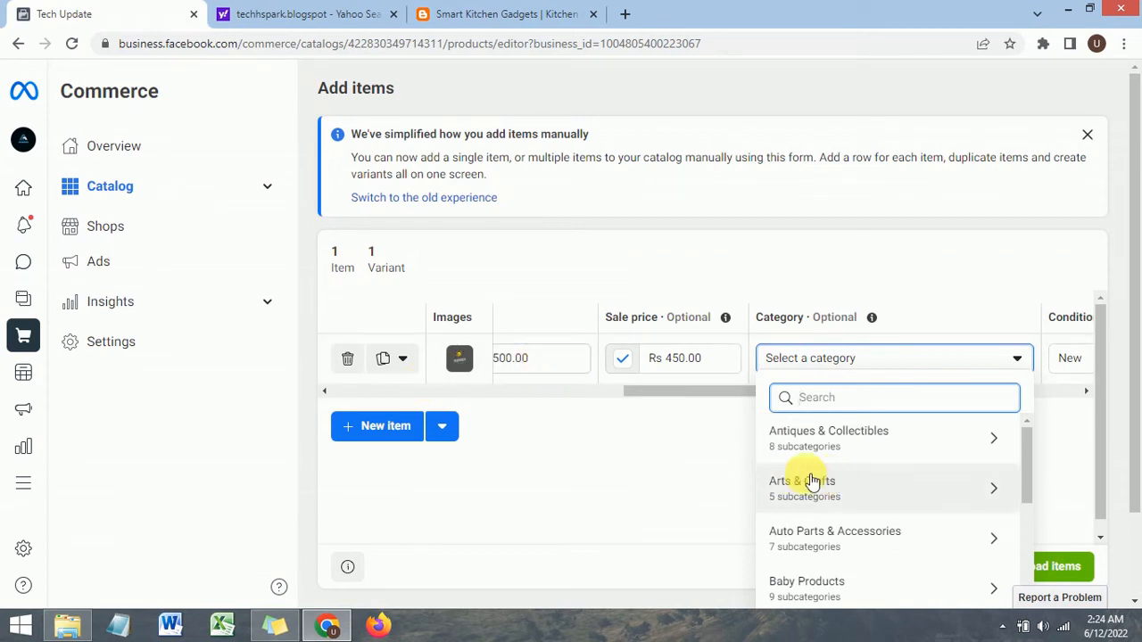
pyautogui.scroll(-1, 810, 478)
pyautogui.scroll(1, 810, 478)
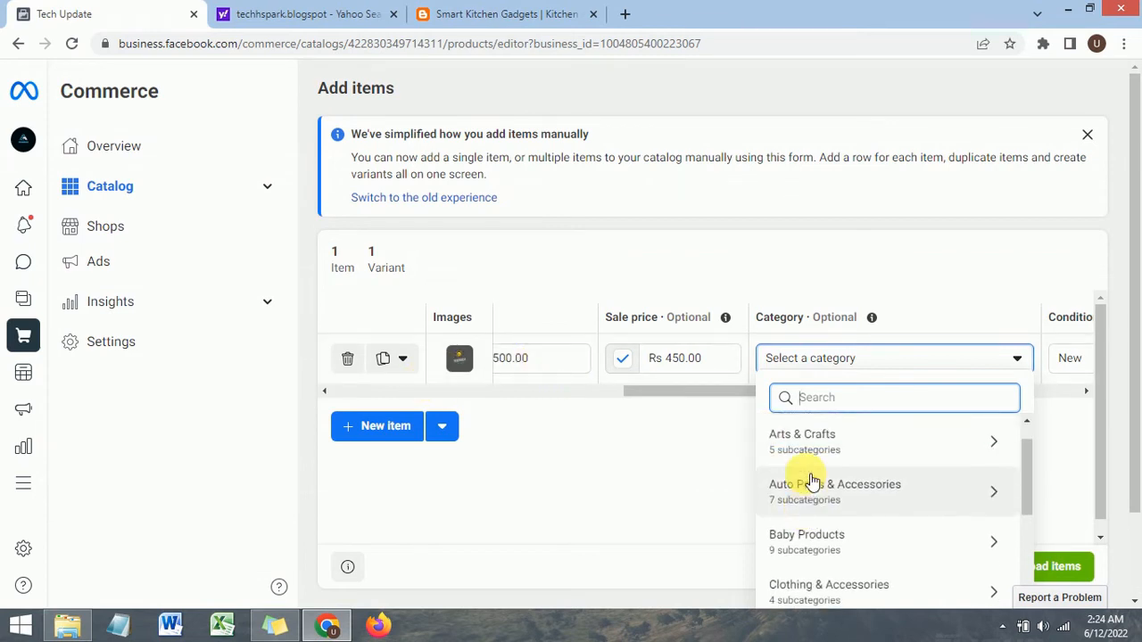
pyautogui.scroll(-5, 881, 492)
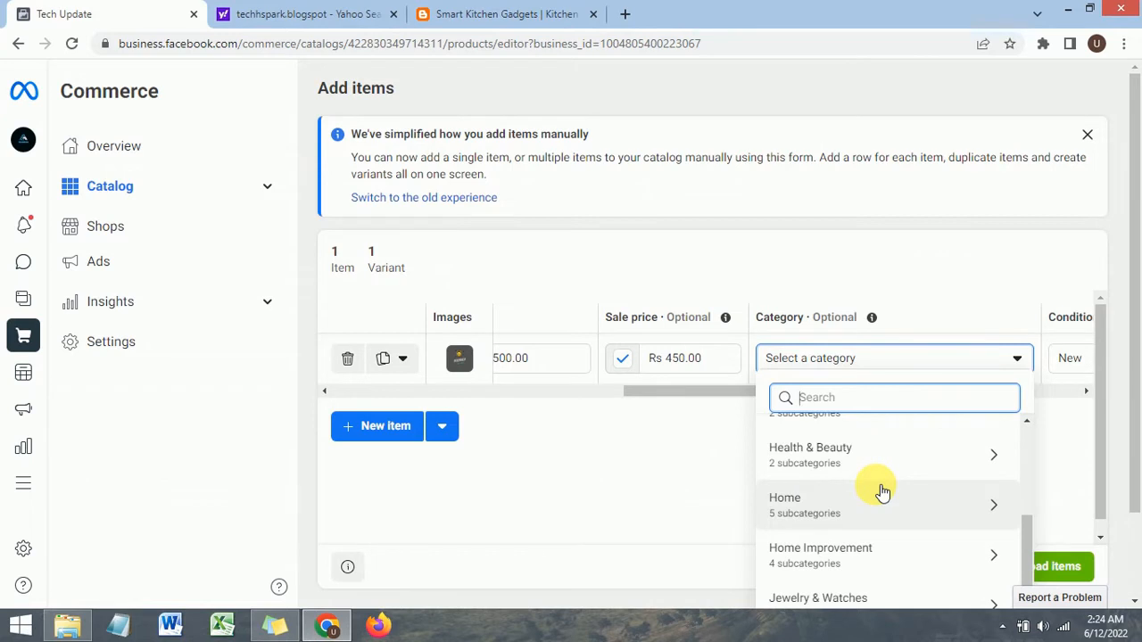
pyautogui.scroll(2, 882, 492)
pyautogui.click(843, 435)
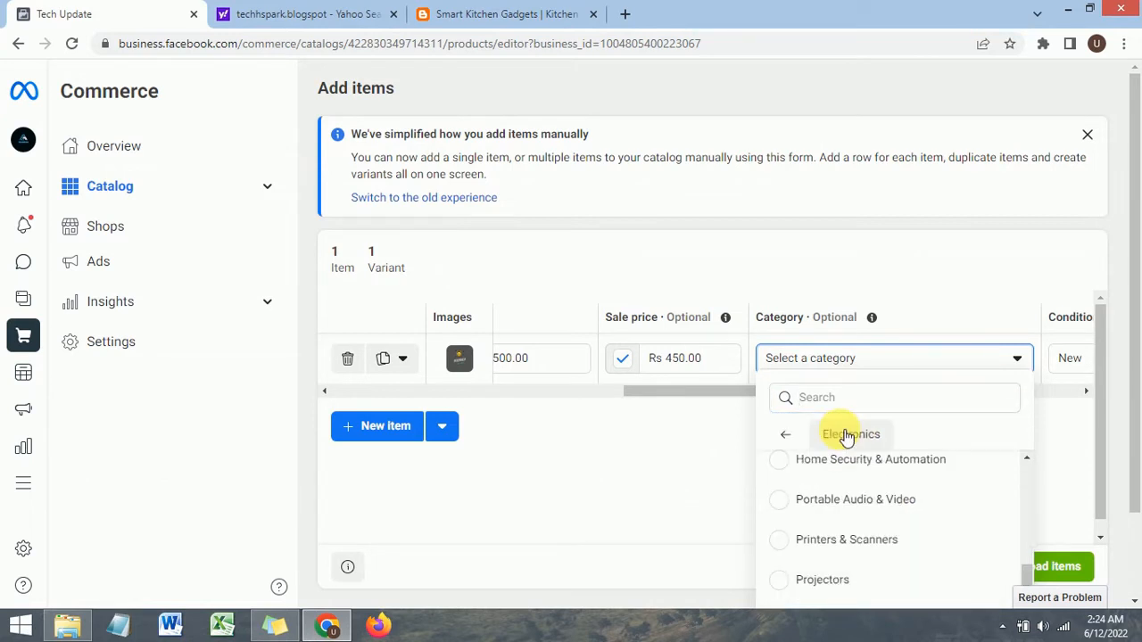
pyautogui.scroll(-1, 865, 513)
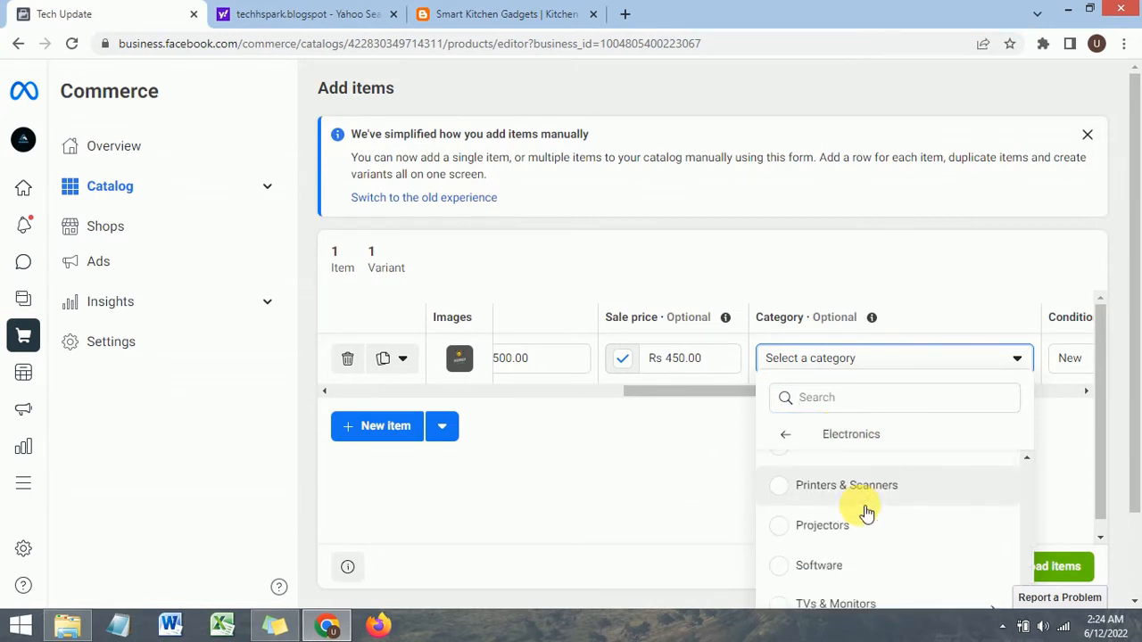
pyautogui.scroll(-2, 865, 513)
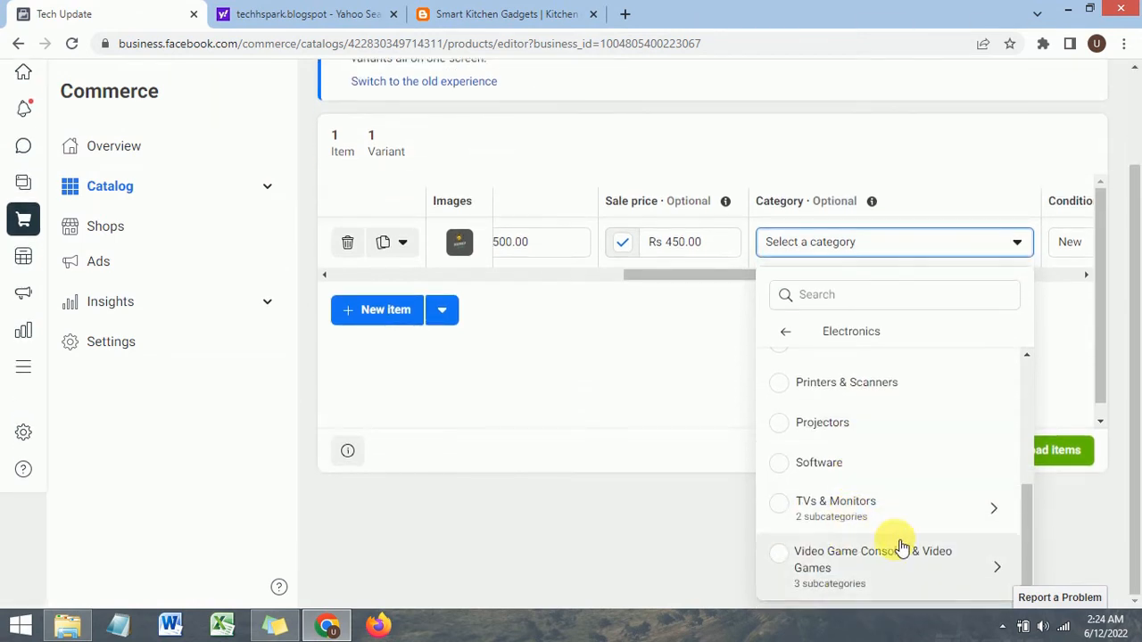
pyautogui.scroll(5, 865, 550)
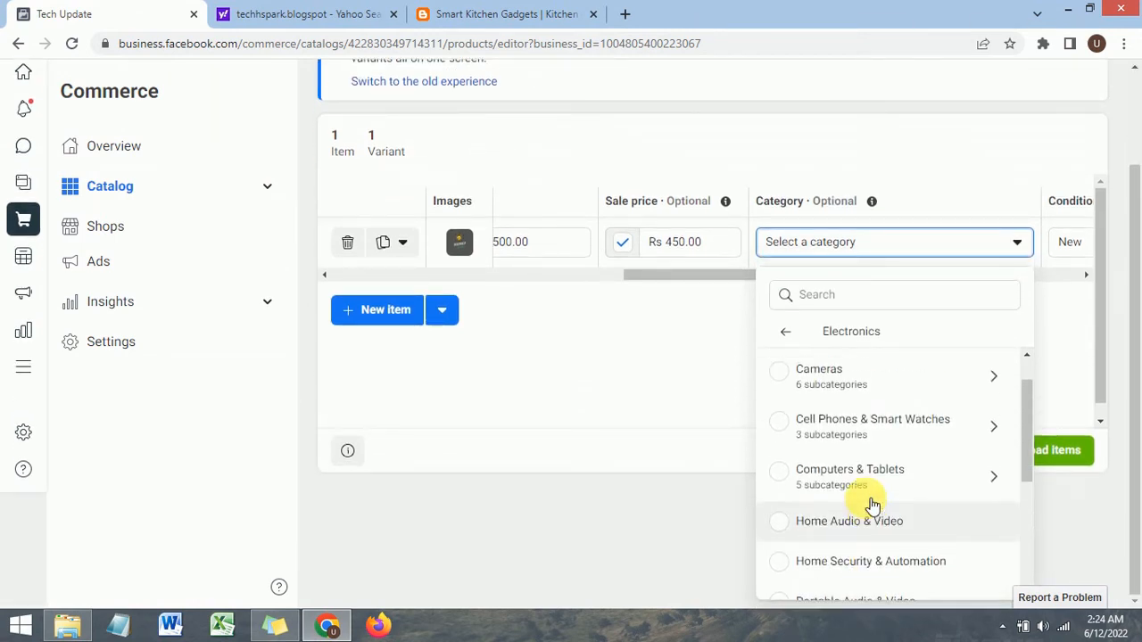
pyautogui.click(864, 471)
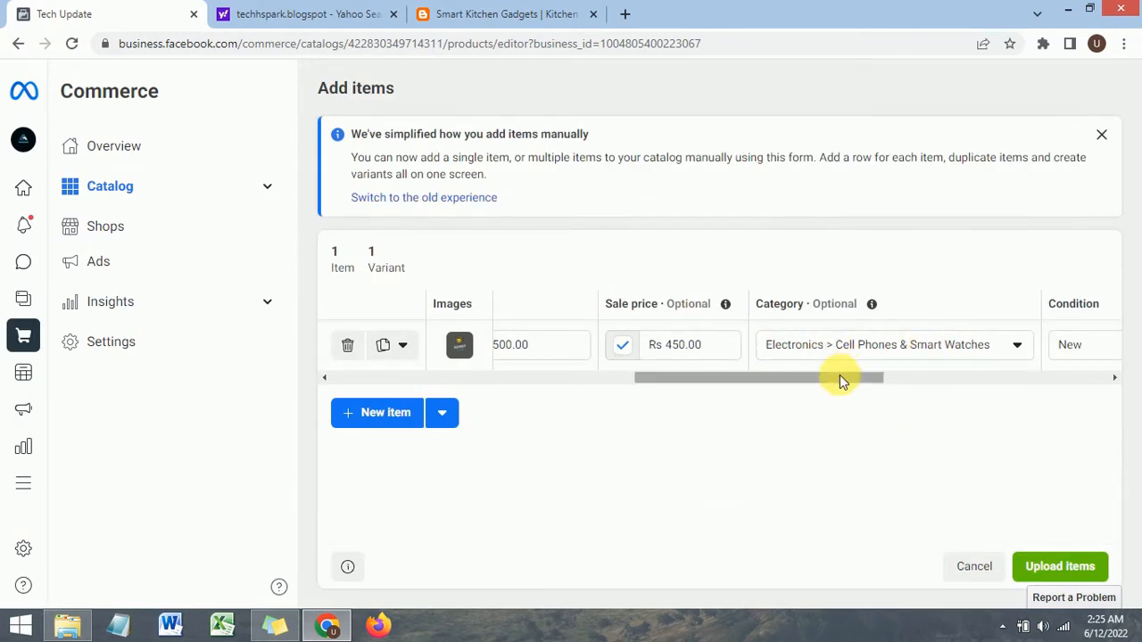
# Step: Set the item's condition to New
pyautogui.moveTo(842, 377); pyautogui.dragTo(923, 387)
pyautogui.click(820, 355)
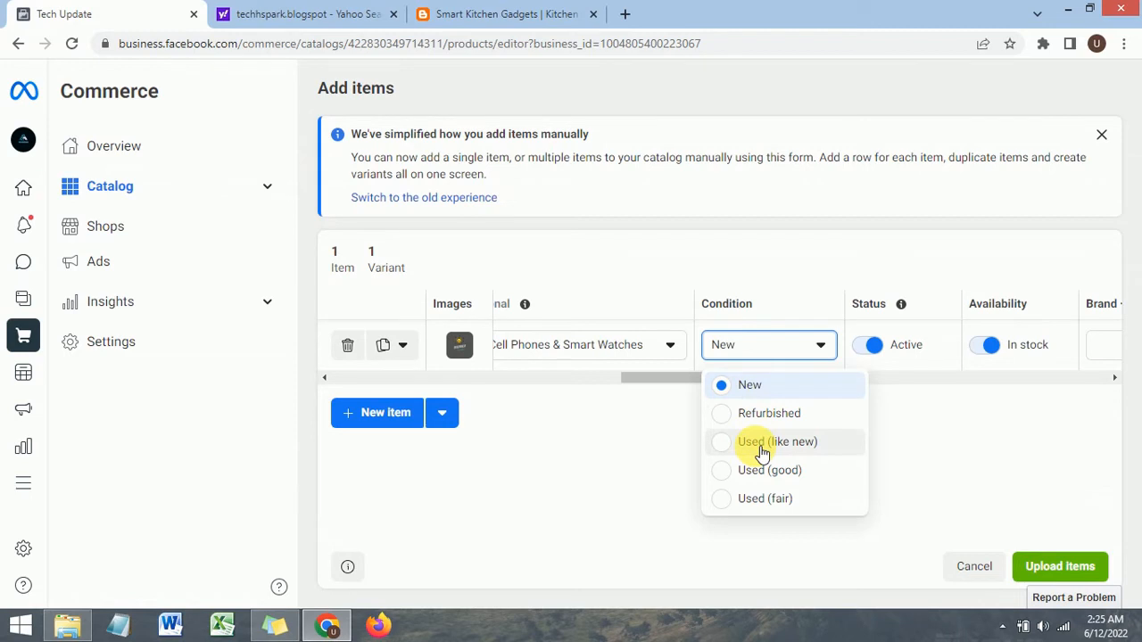
pyautogui.click(749, 383)
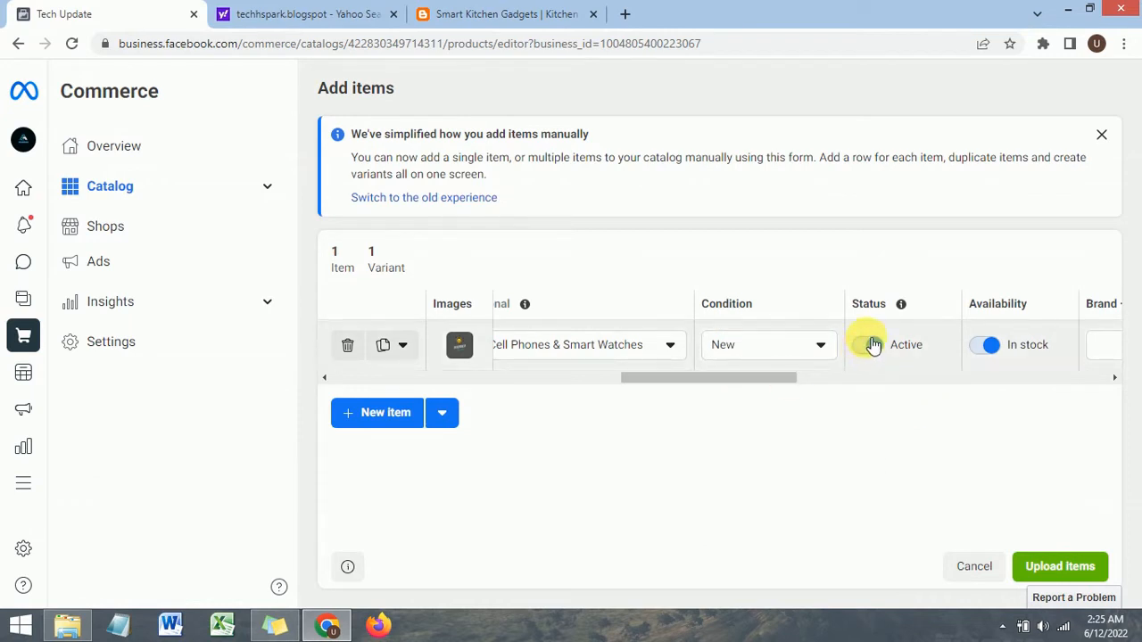
pyautogui.moveTo(716, 381); pyautogui.dragTo(791, 386)
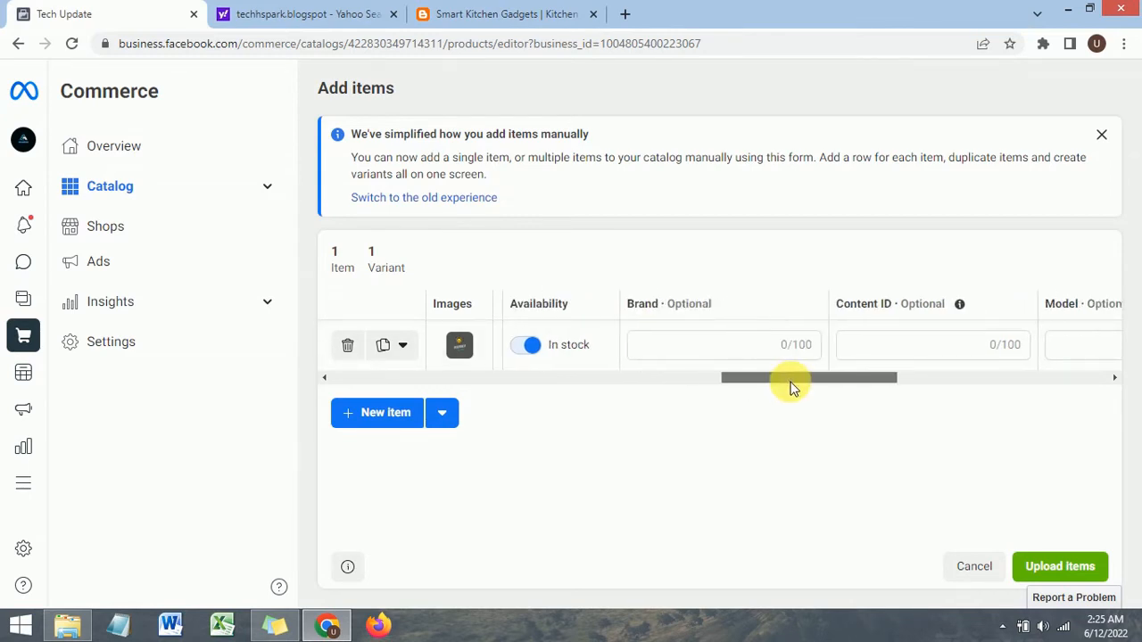
# Step: Enter Iphone as the item's brand
pyautogui.click(705, 344)
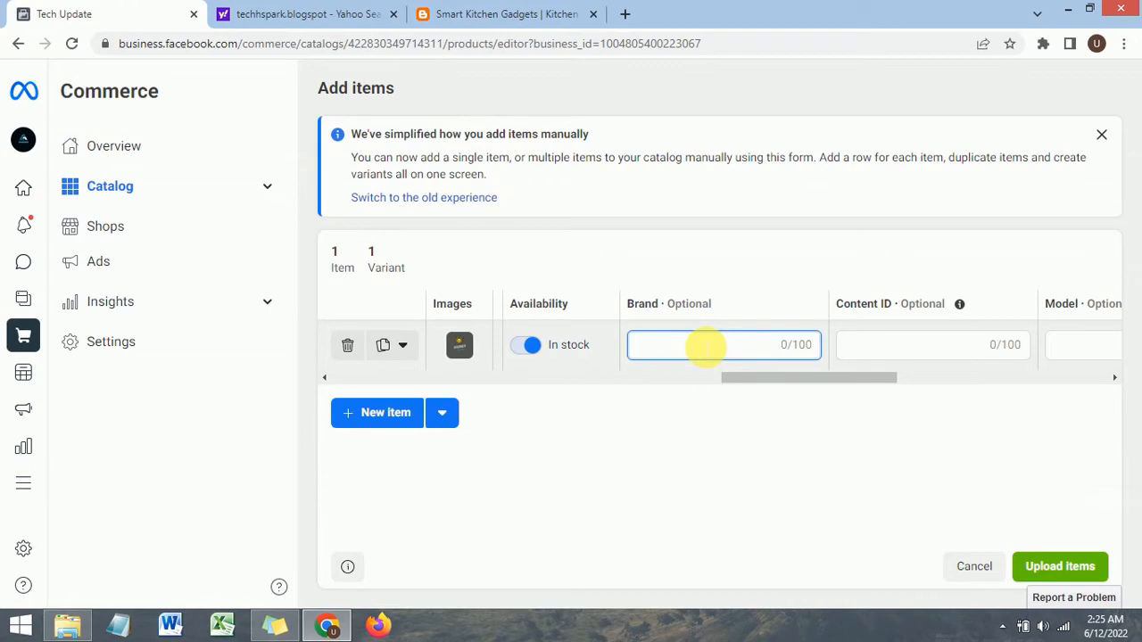
pyautogui.write('Iphone')
pyautogui.click(905, 350)
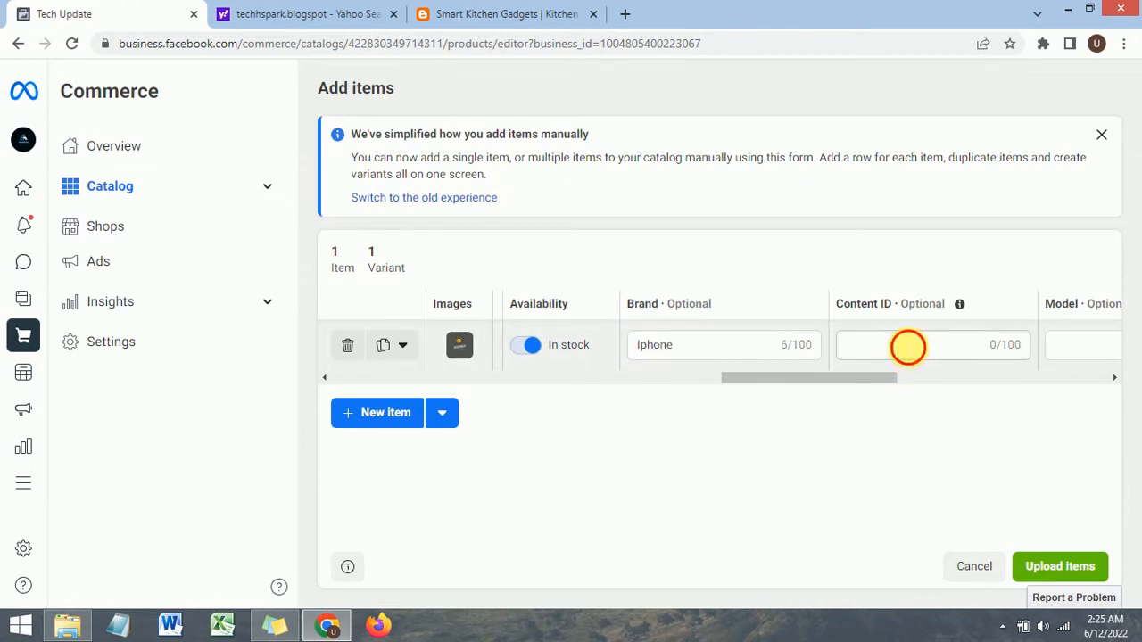
# Step: Enter Iphone 13 Pro as the item's model
pyautogui.moveTo(834, 386)
pyautogui.mouseDown()
pyautogui.moveTo(870, 379)
pyautogui.moveTo(839, 380)
pyautogui.mouseUp()
pyautogui.click(806, 350)
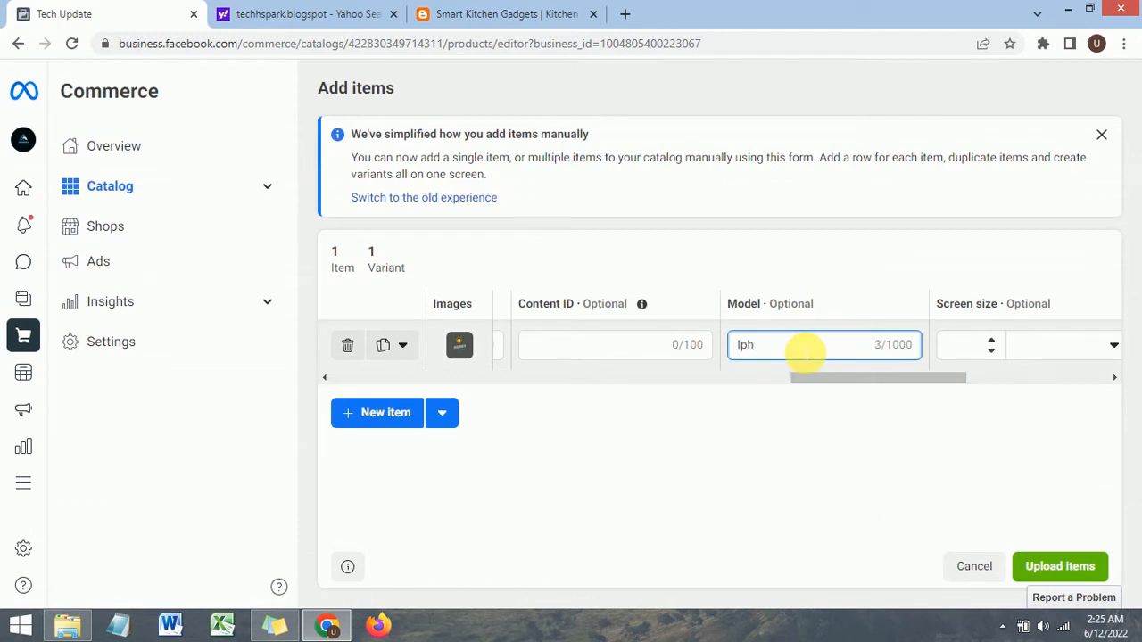
pyautogui.write('Iphone 13 Pro')
pyautogui.moveTo(828, 378); pyautogui.dragTo(884, 379)
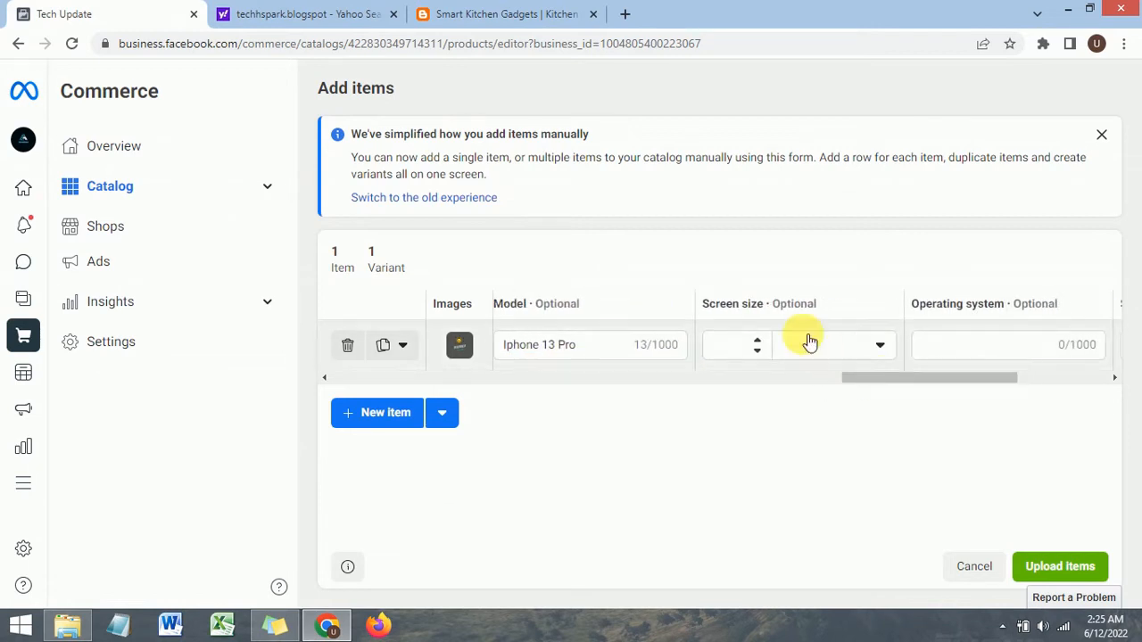
# Step: Set the item's screen size to 1 Meters
pyautogui.click(759, 340)
pyautogui.click(759, 341)
pyautogui.click(758, 349)
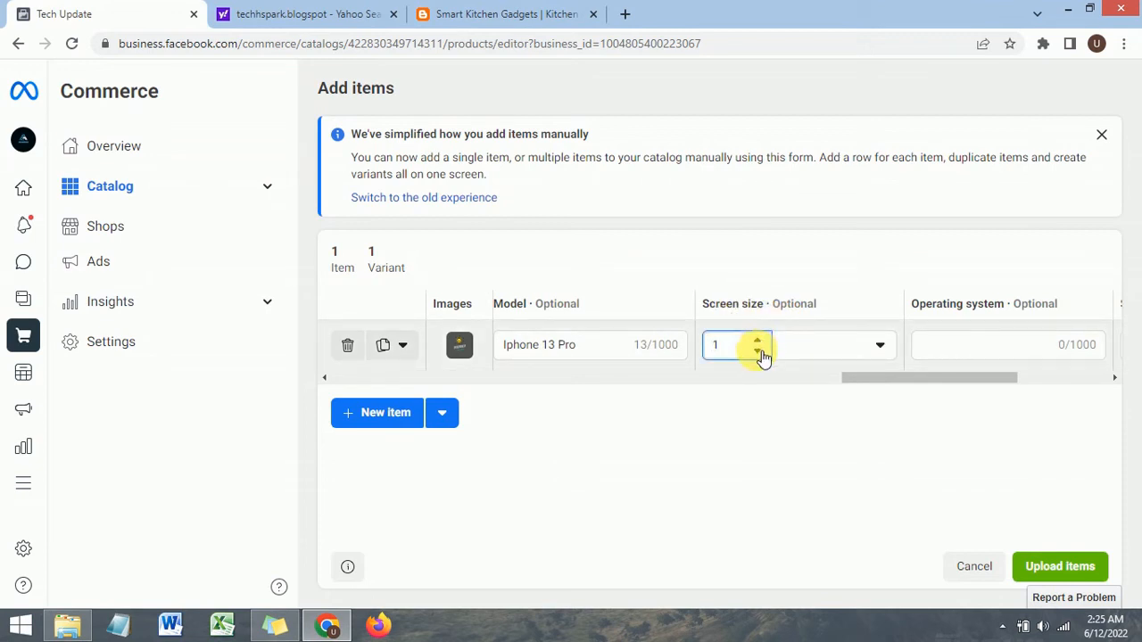
pyautogui.click(855, 353)
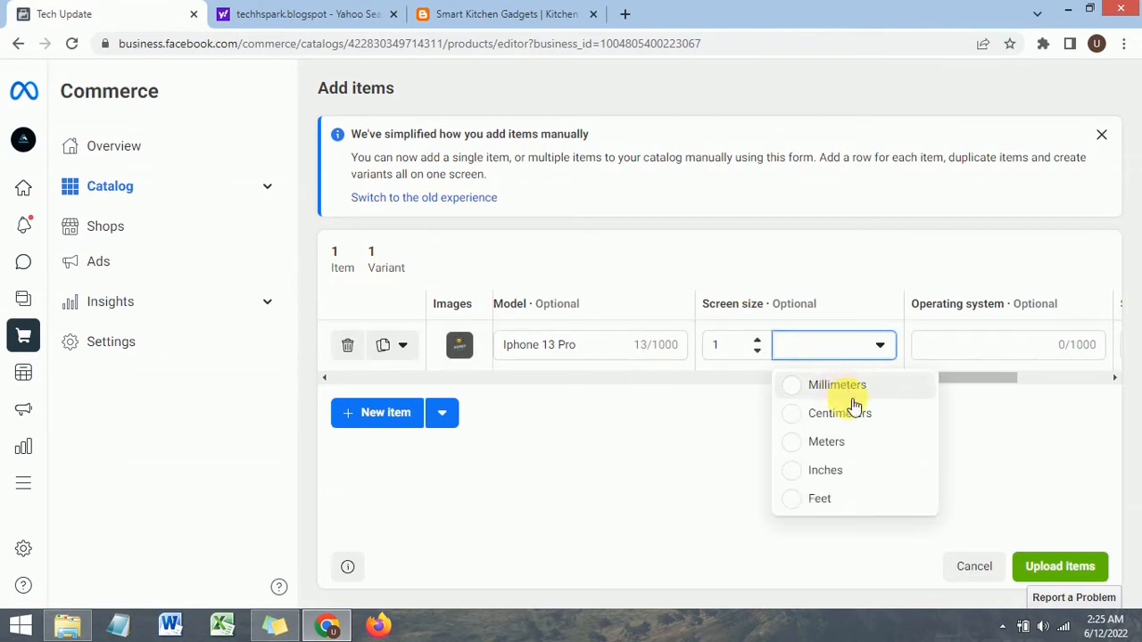
pyautogui.click(830, 444)
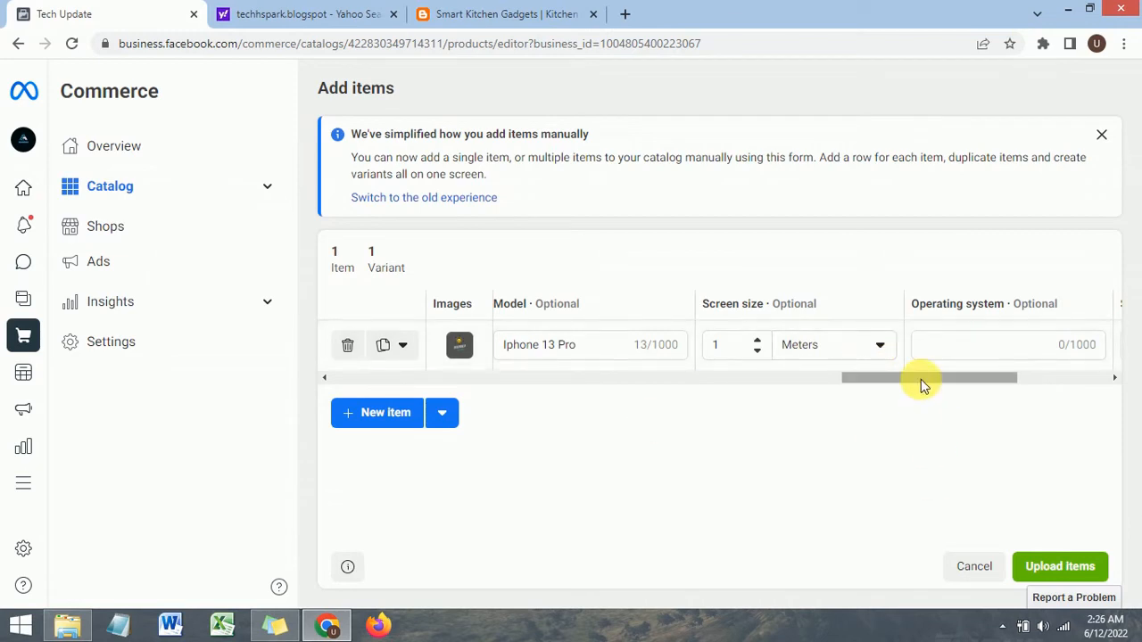
# Step: Set the item's storage capacity to 10 Gb
pyautogui.moveTo(922, 380); pyautogui.dragTo(966, 384)
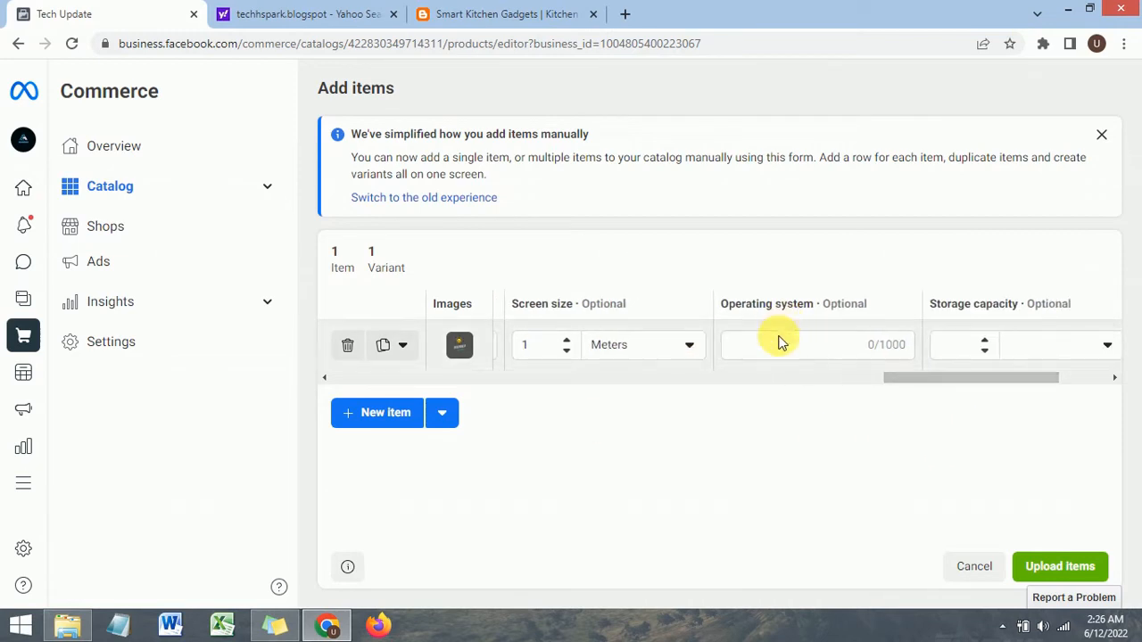
pyautogui.click(807, 345)
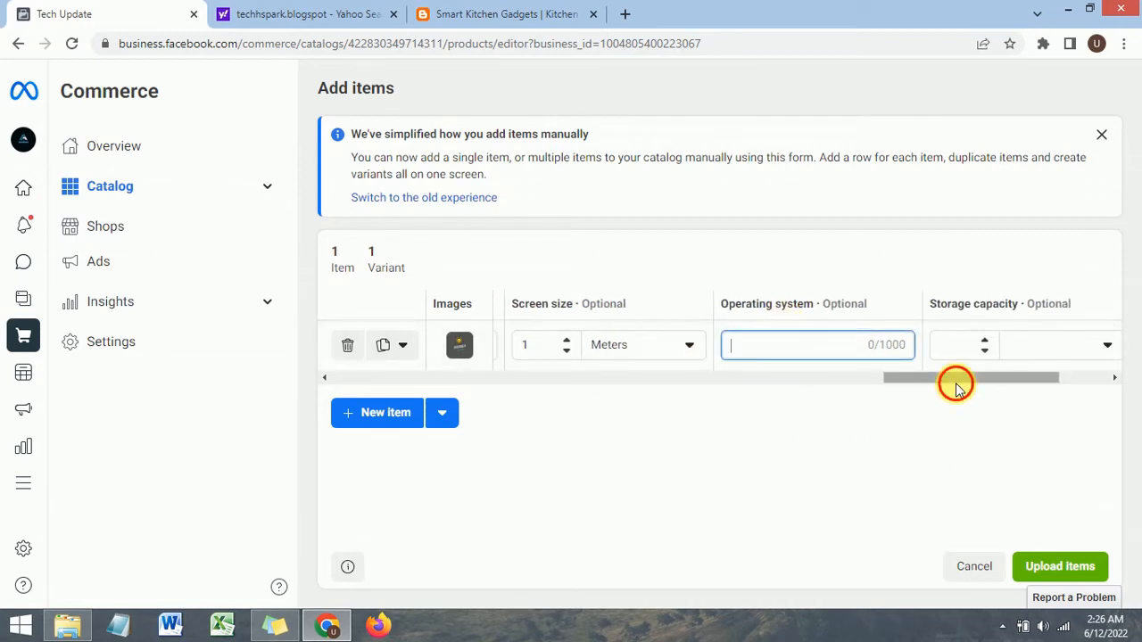
pyautogui.moveTo(955, 386); pyautogui.dragTo(999, 385)
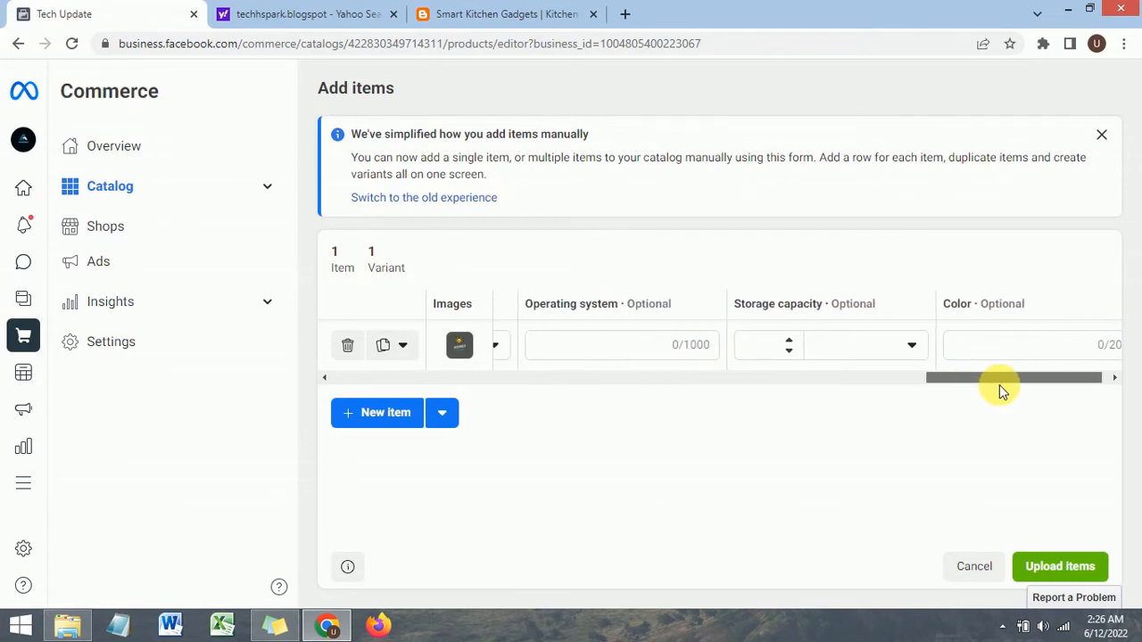
pyautogui.click(790, 343)
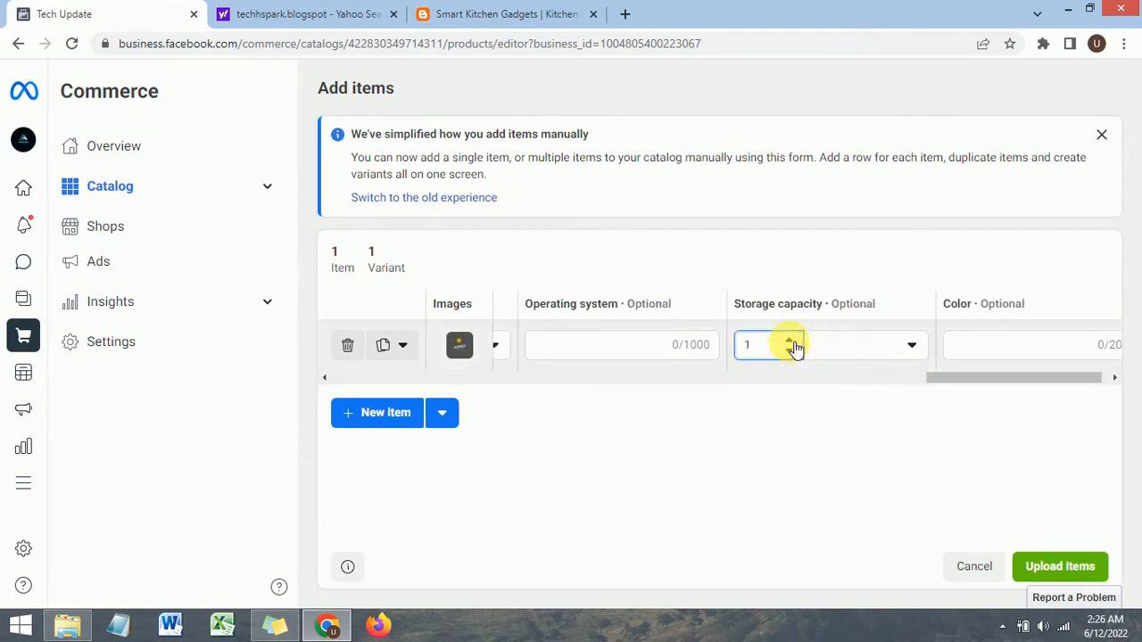
pyautogui.click(901, 350)
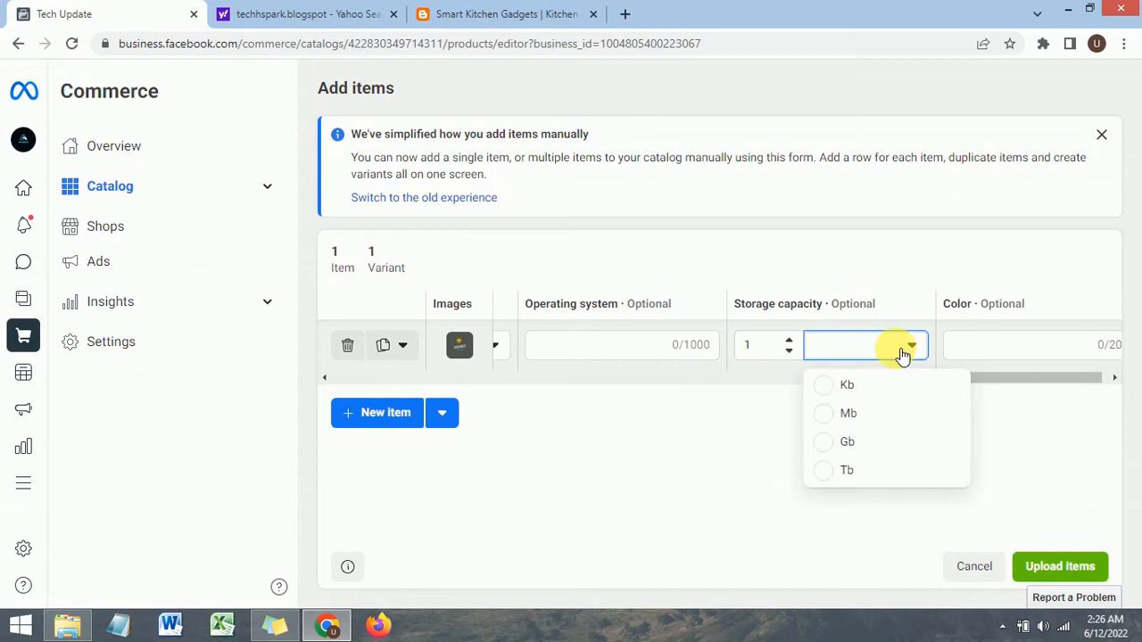
pyautogui.click(854, 440)
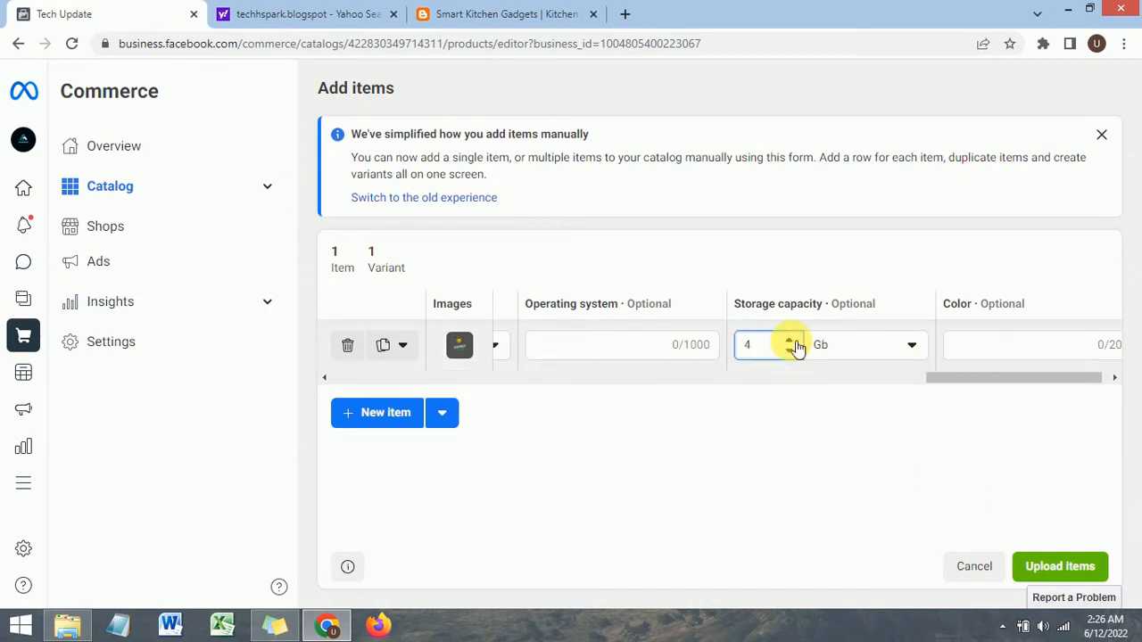
pyautogui.click(792, 342)
pyautogui.click(792, 341)
pyautogui.click(792, 342)
pyautogui.click(792, 342)
pyautogui.click(793, 342)
pyautogui.click(792, 342)
# Step: Set the item's color to Red and upload the item to the catalog
pyautogui.moveTo(943, 383); pyautogui.dragTo(1006, 383)
pyautogui.click(1010, 353)
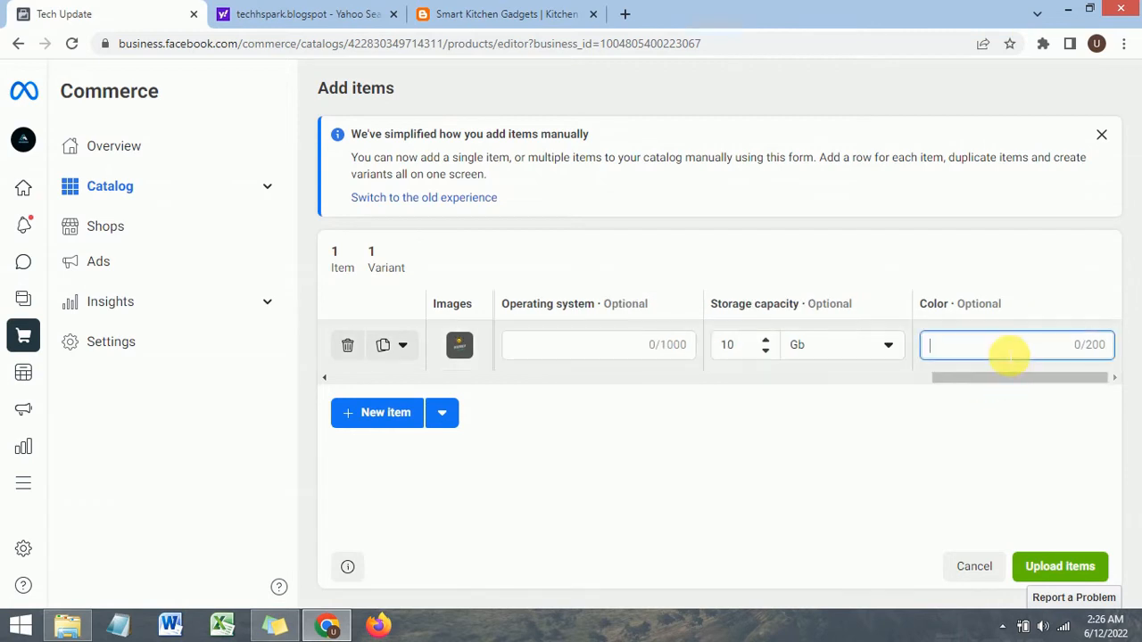
pyautogui.write('Red')
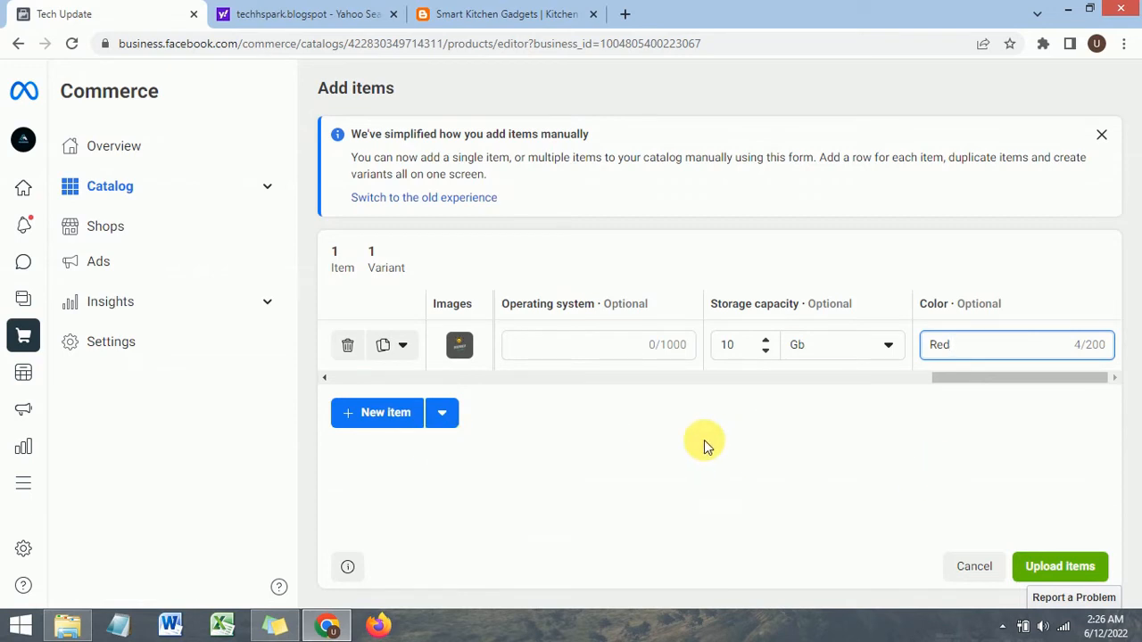
pyautogui.click(1050, 570)
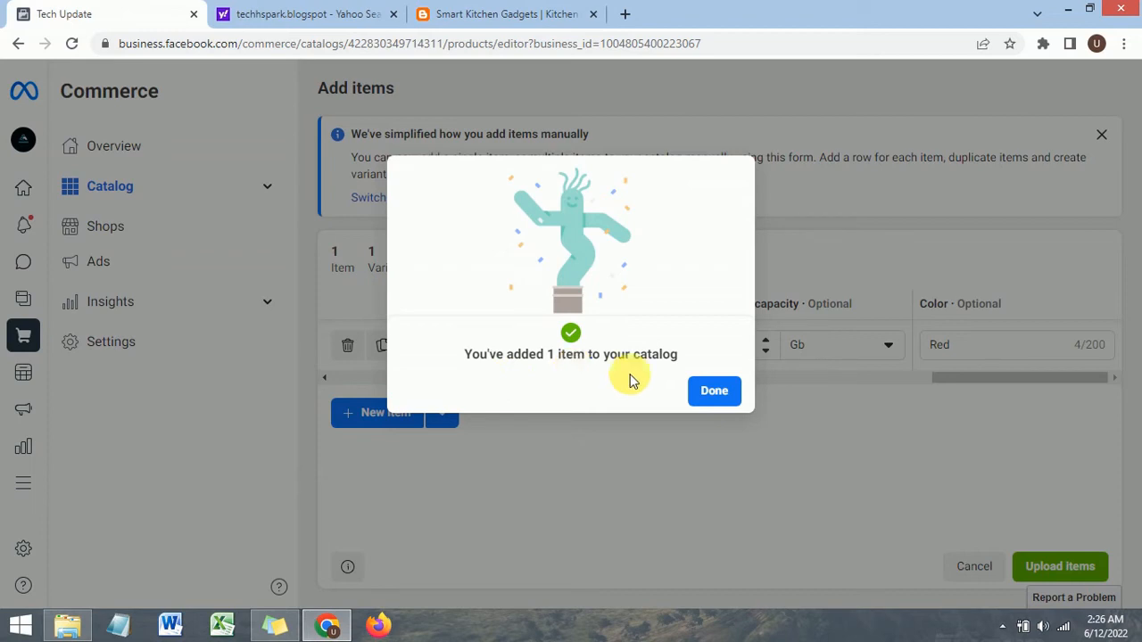
pyautogui.click(713, 392)
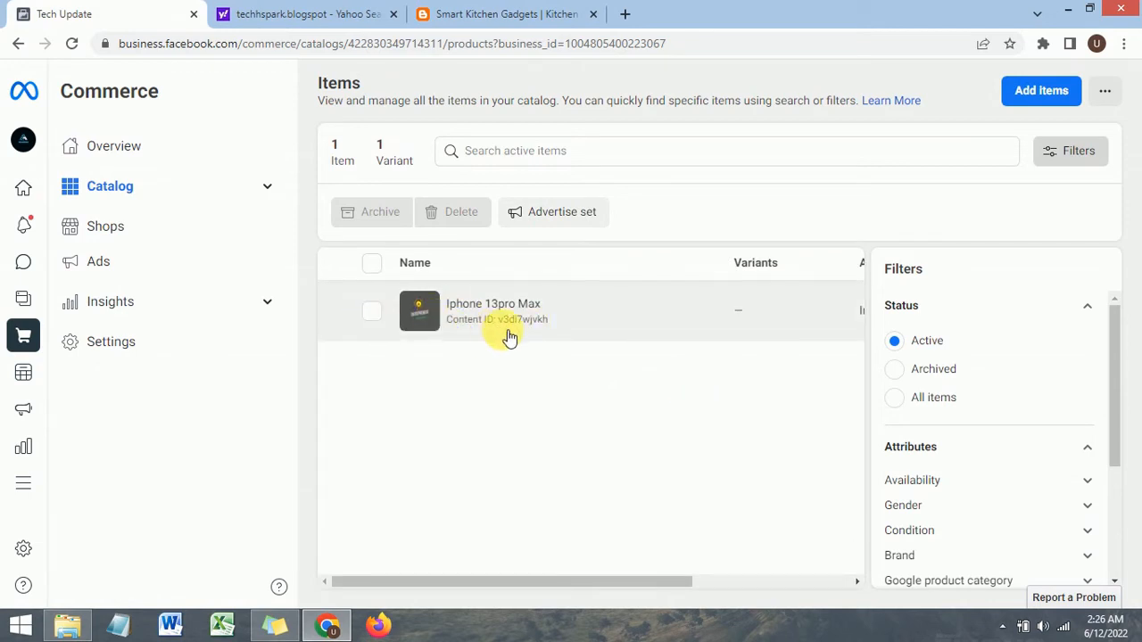
# Step: Open the Iphone 13pro Max item's details in the catalog items list
pyautogui.scroll(-2, 1086, 446)
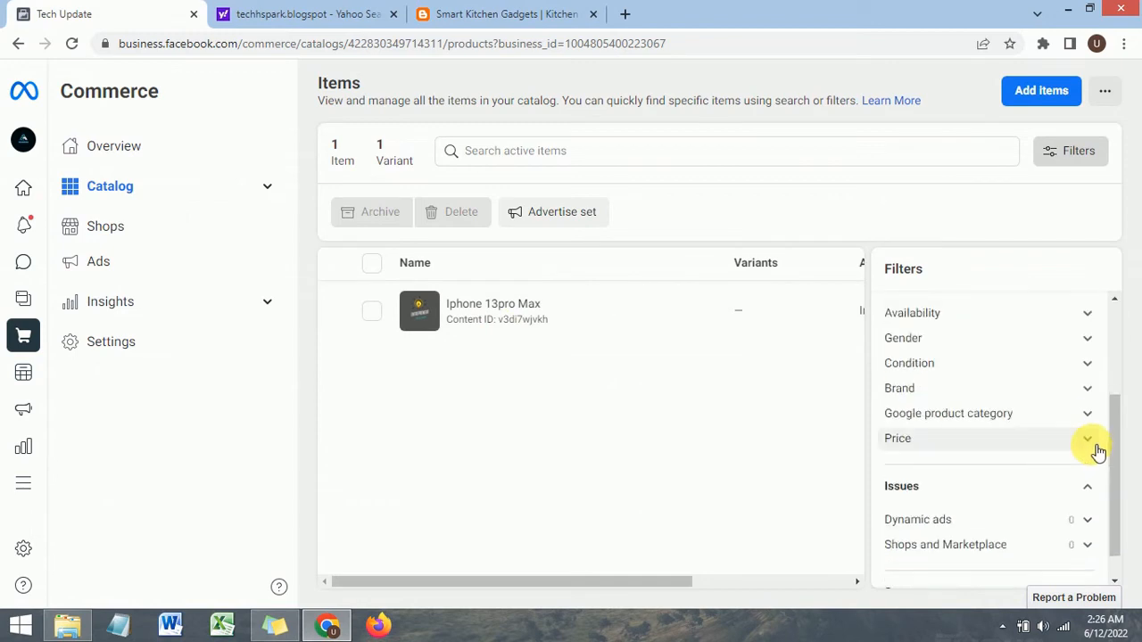
pyautogui.click(497, 322)
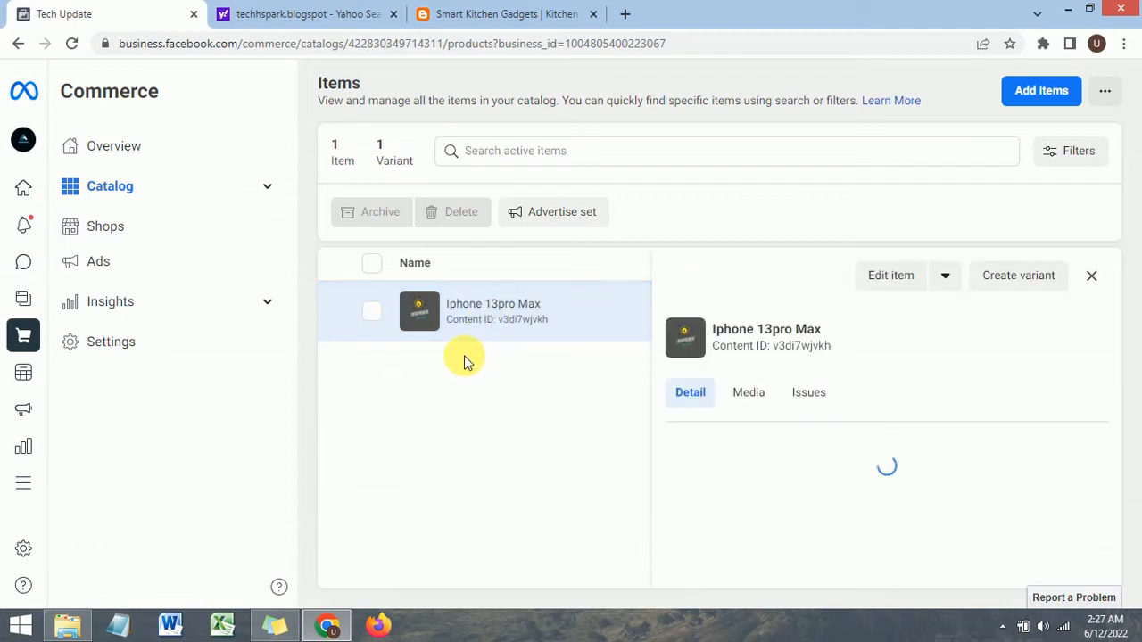
# Step: Scroll through the Iphone 13pro Max item's details panel to review its title, price, image and link
pyautogui.scroll(-3, 768, 361)
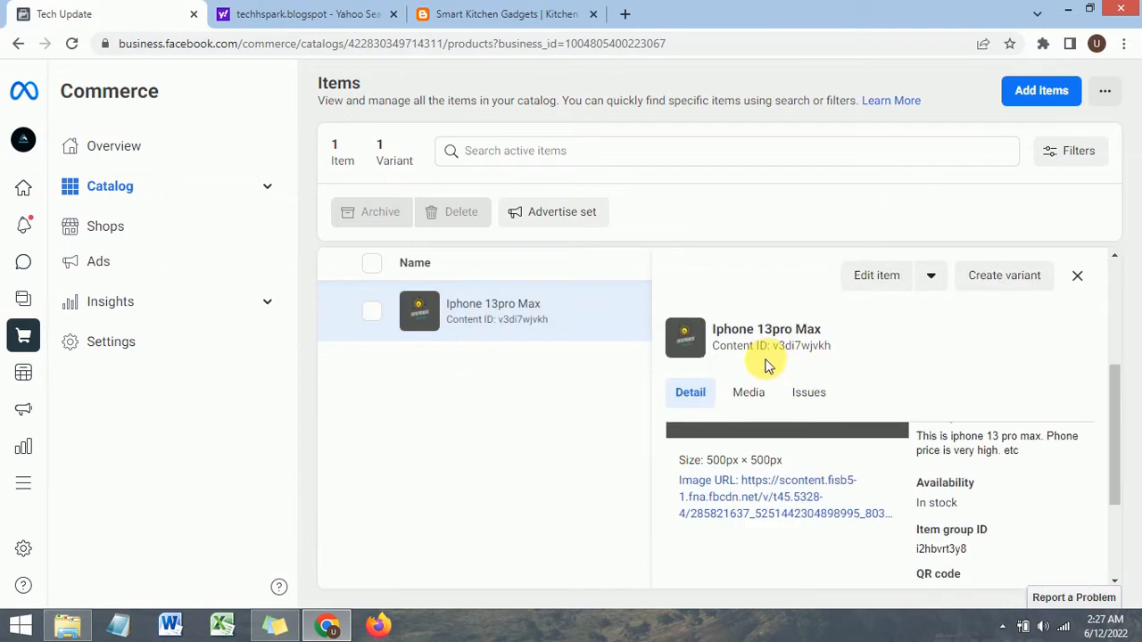
pyautogui.scroll(3, 816, 453)
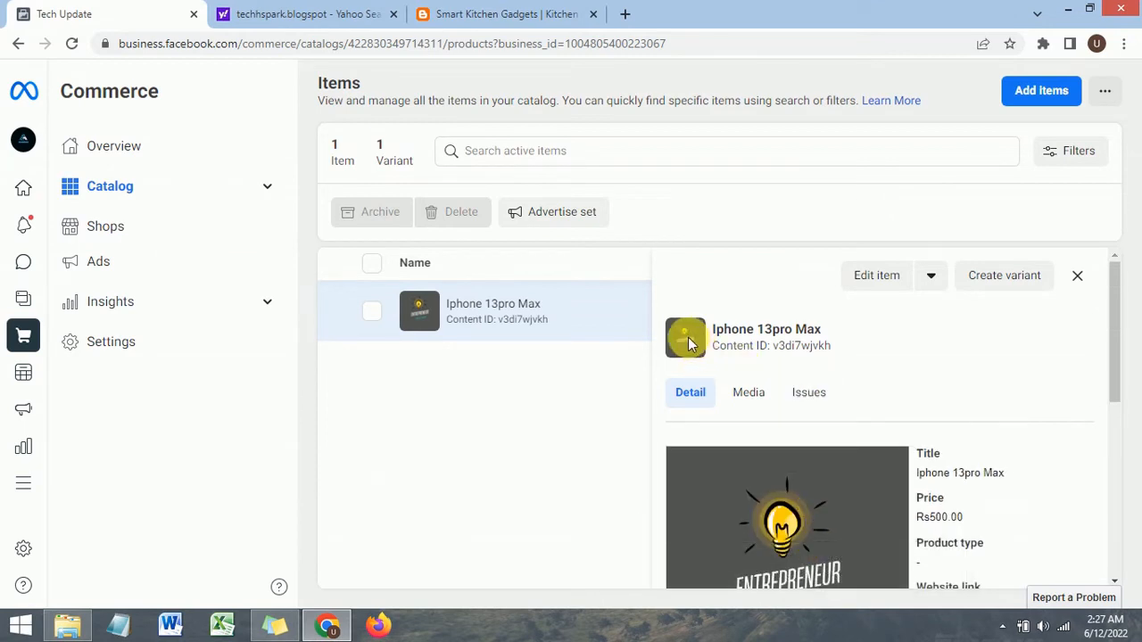
pyautogui.scroll(-1, 776, 553)
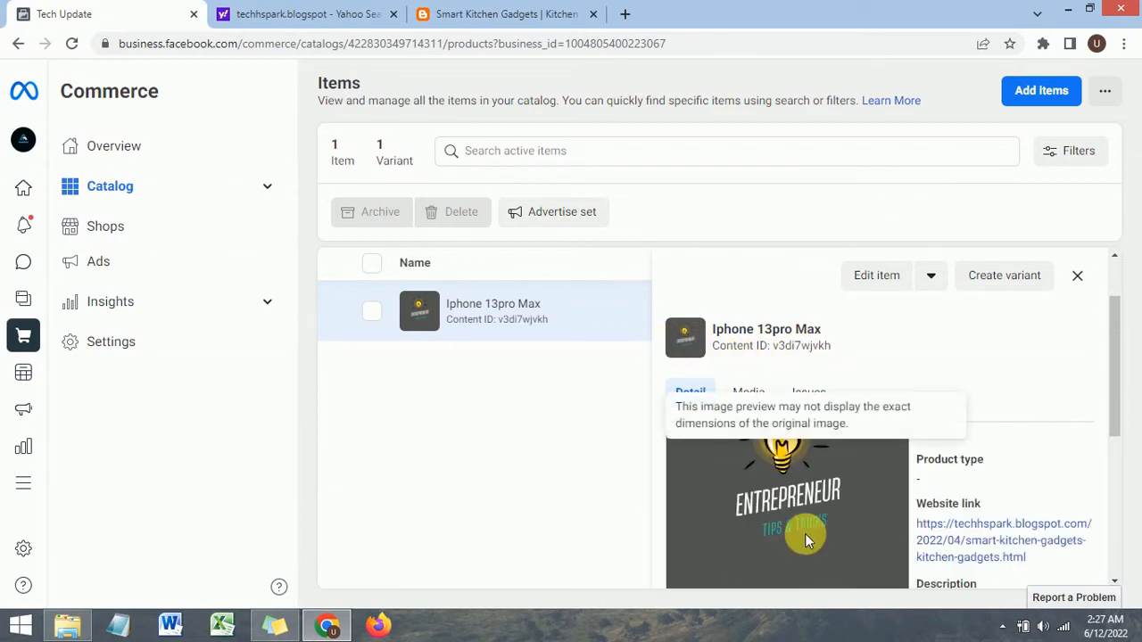
pyautogui.scroll(1, 871, 388)
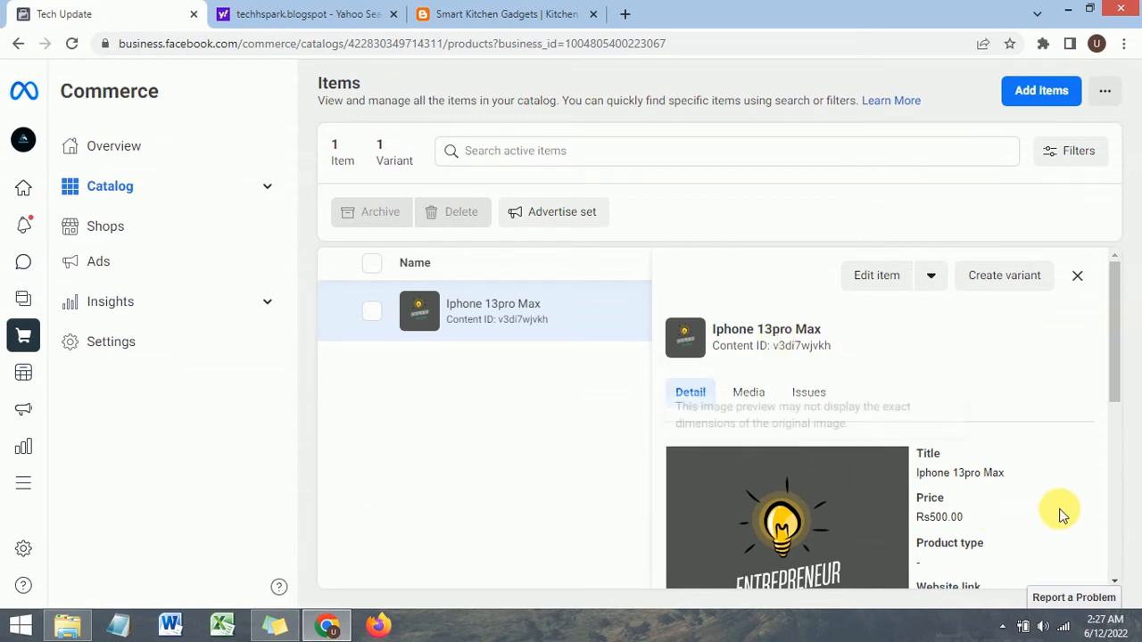
pyautogui.moveTo(1114, 323)
pyautogui.mouseDown()
pyautogui.moveTo(1122, 349)
pyautogui.moveTo(1116, 326)
pyautogui.mouseUp()
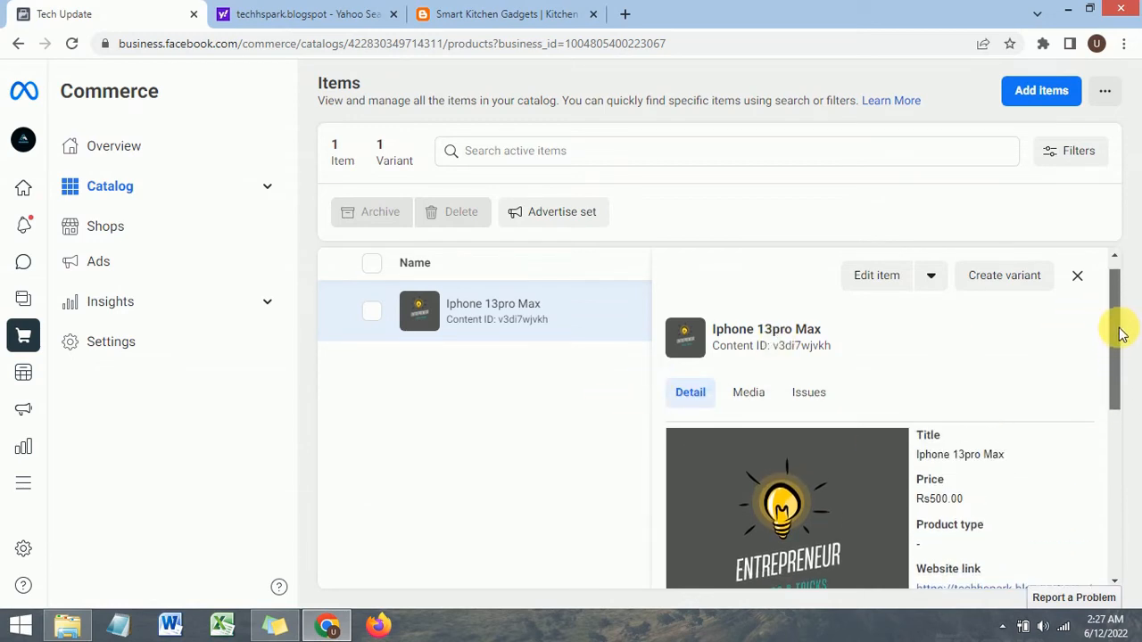
pyautogui.moveTo(1122, 367); pyautogui.dragTo(1114, 344)
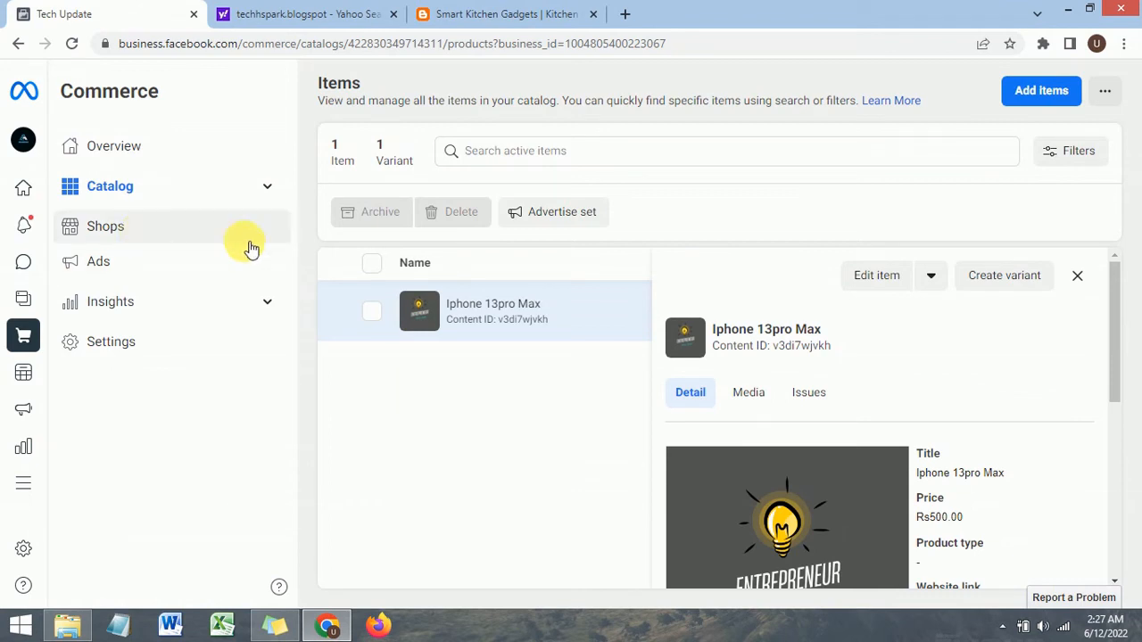
# Step: Open the Shops section and start adding catalog items with the Manual option
pyautogui.click(169, 234)
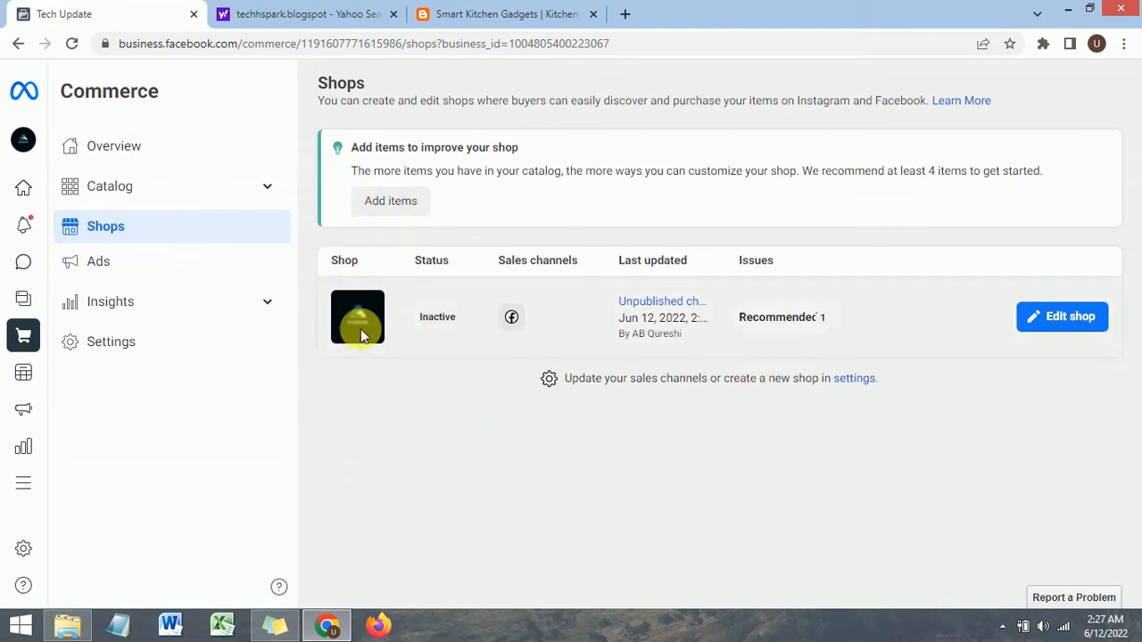
pyautogui.moveTo(34, 201)
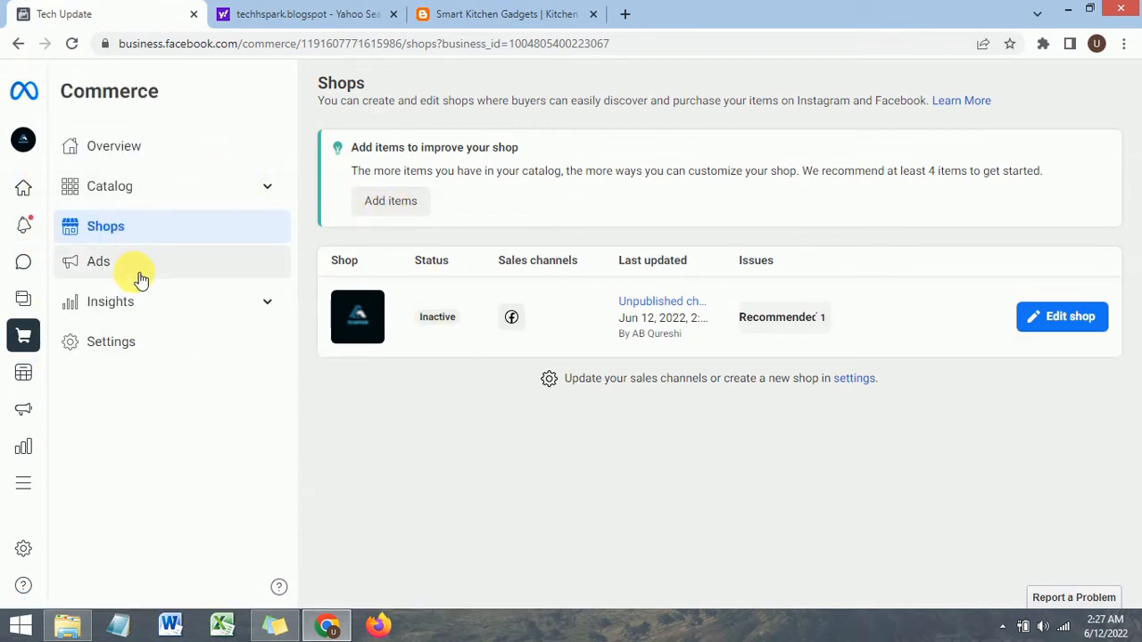
pyautogui.click(392, 202)
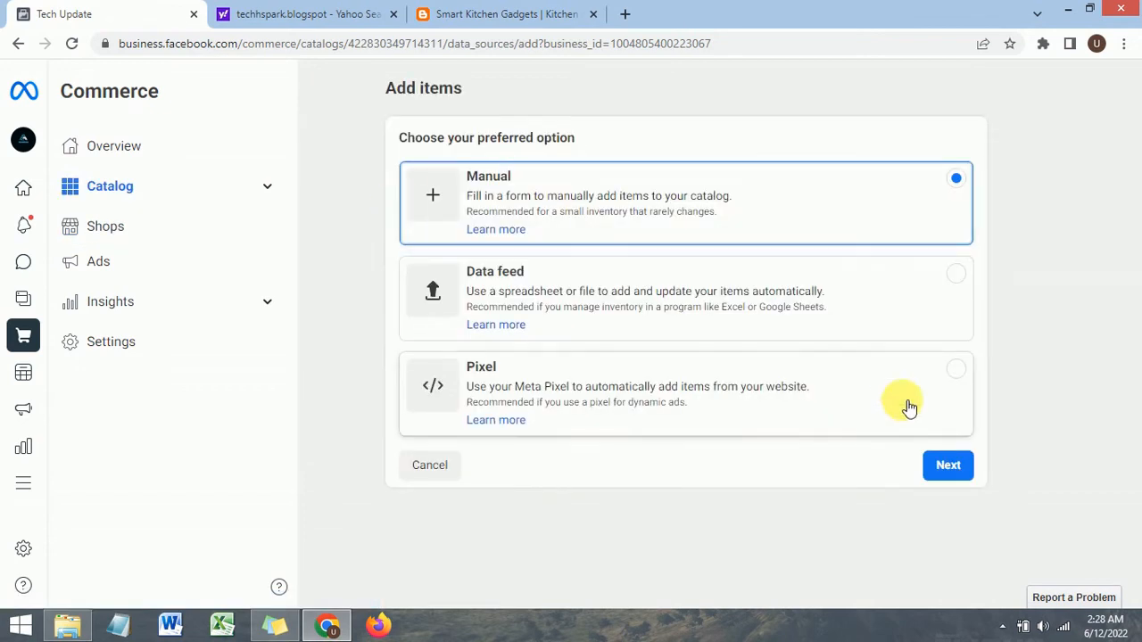
pyautogui.click(944, 467)
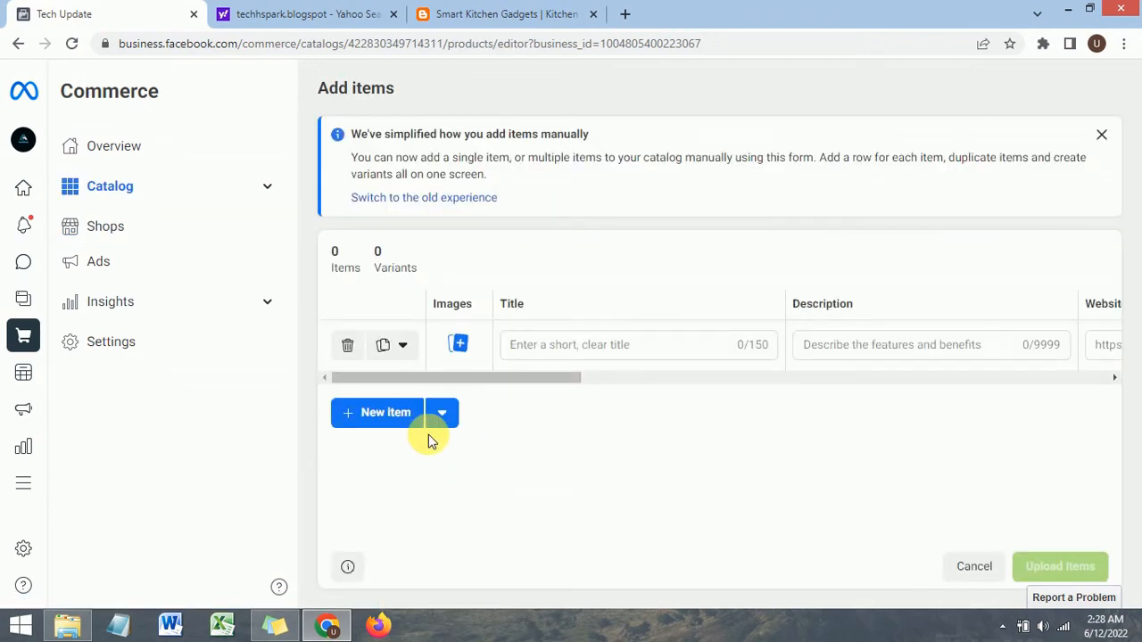
pyautogui.click(378, 415)
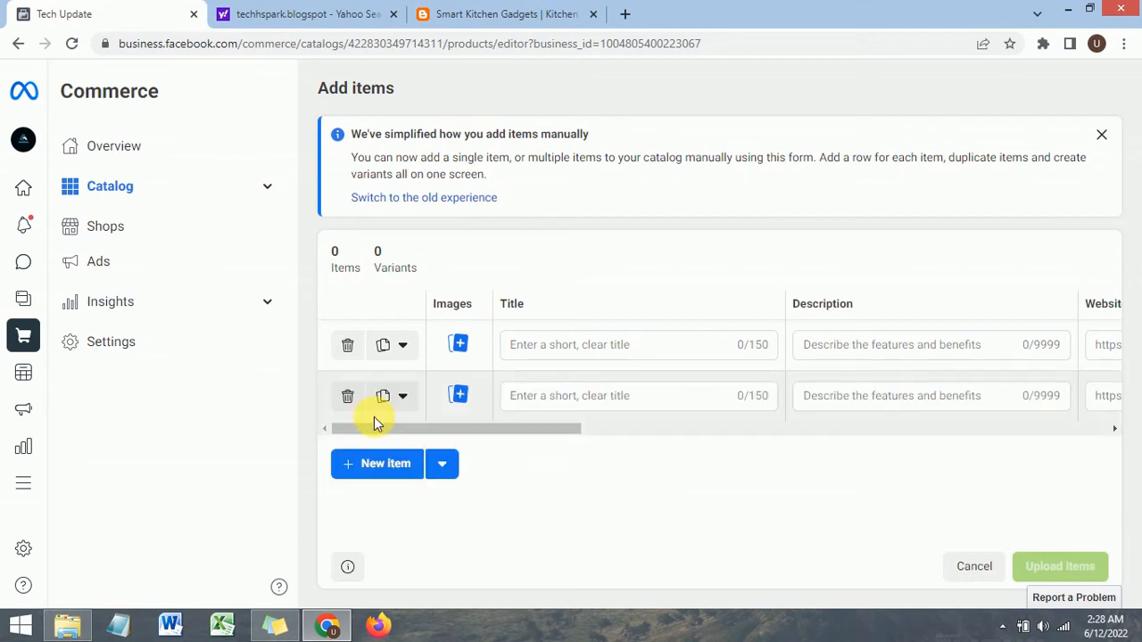
pyautogui.click(397, 466)
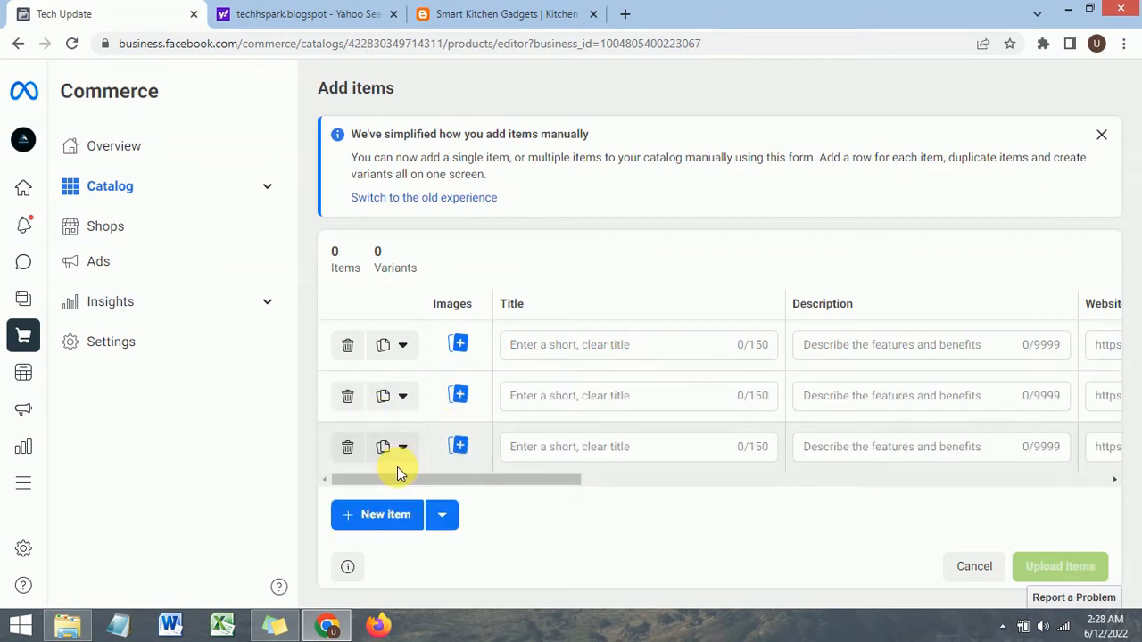
pyautogui.click(393, 516)
pyautogui.scroll(-1, 586, 357)
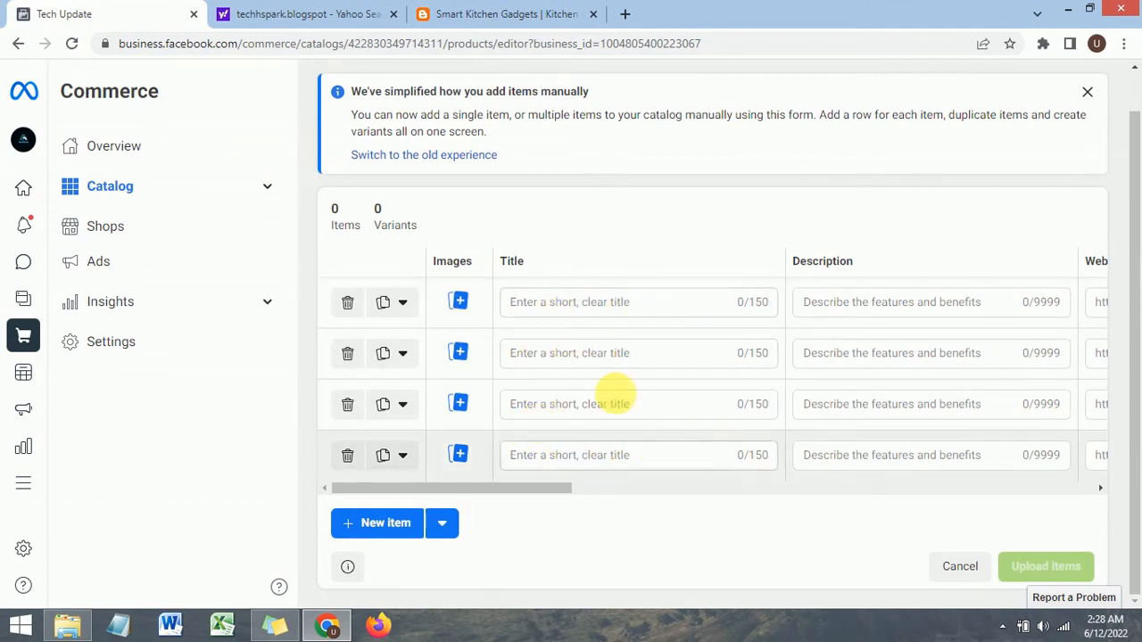
pyautogui.click(596, 302)
pyautogui.click(585, 326)
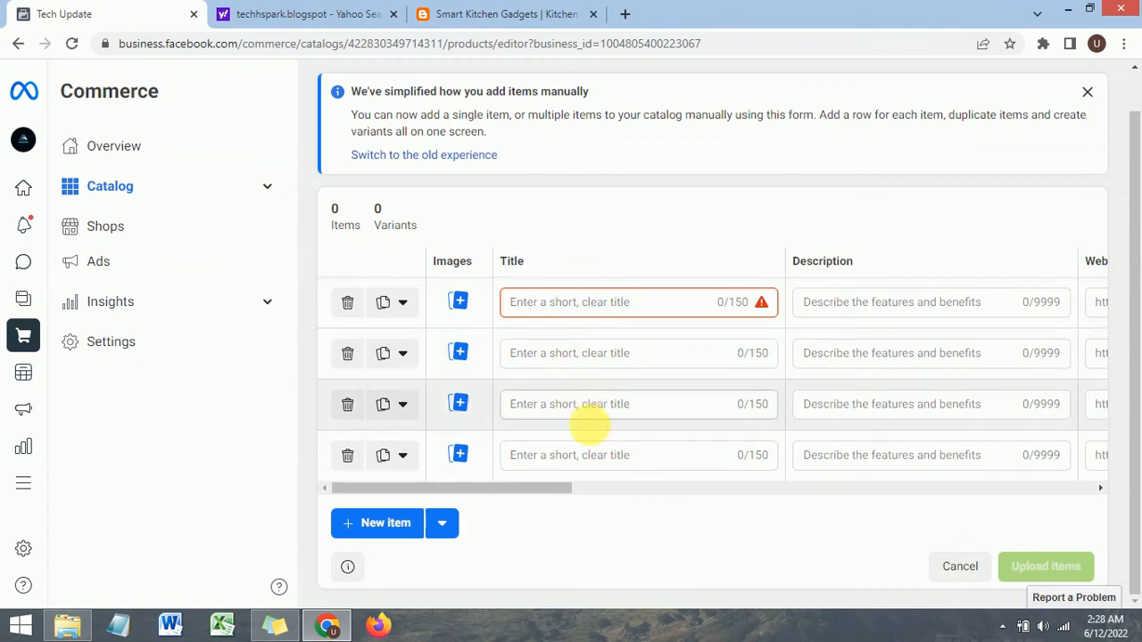
pyautogui.click(597, 460)
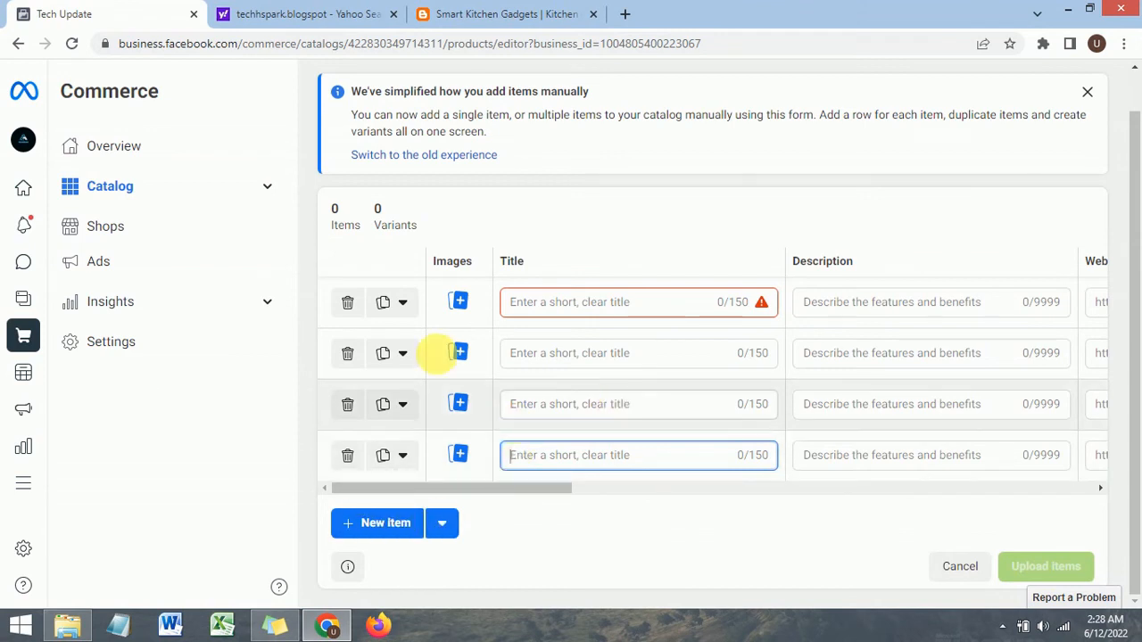
pyautogui.click(336, 307)
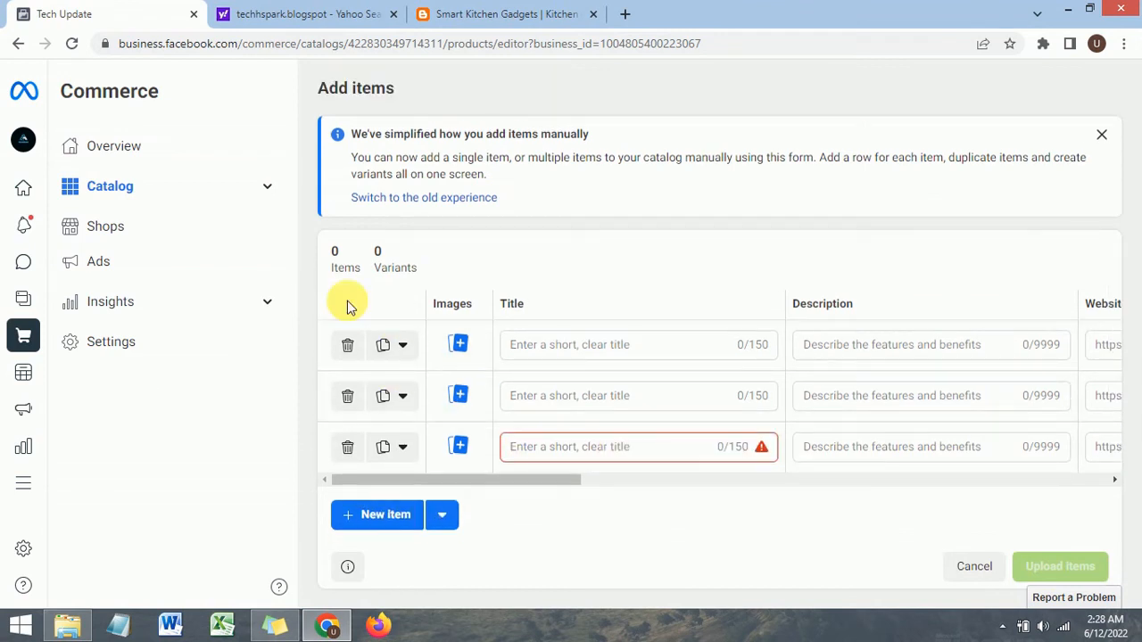
pyautogui.click(349, 344)
pyautogui.click(351, 346)
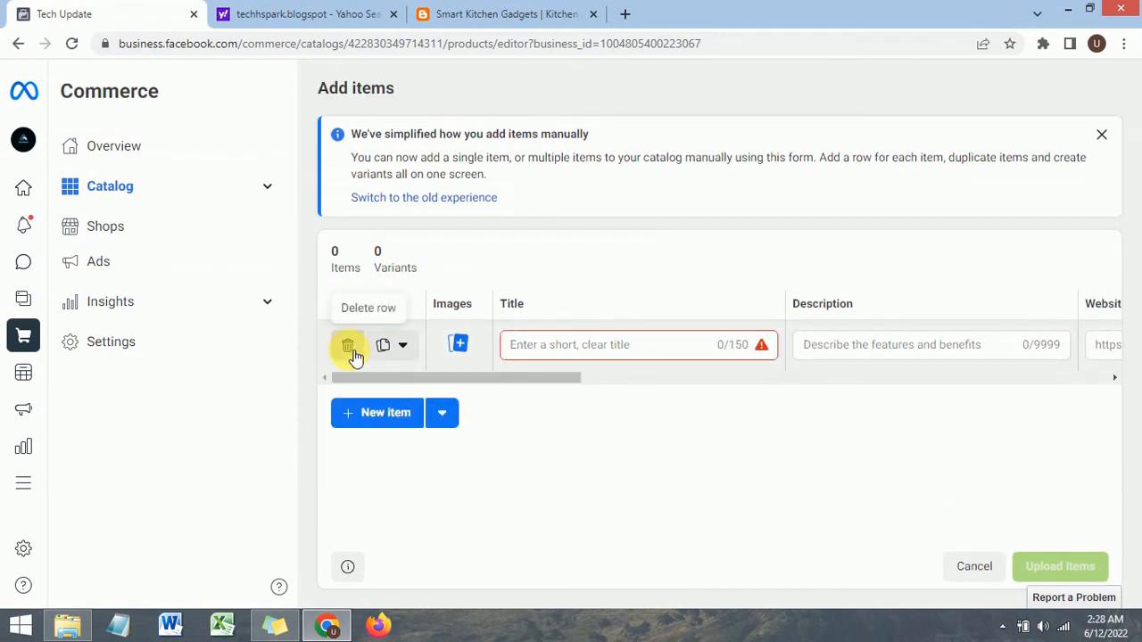
pyautogui.click(351, 346)
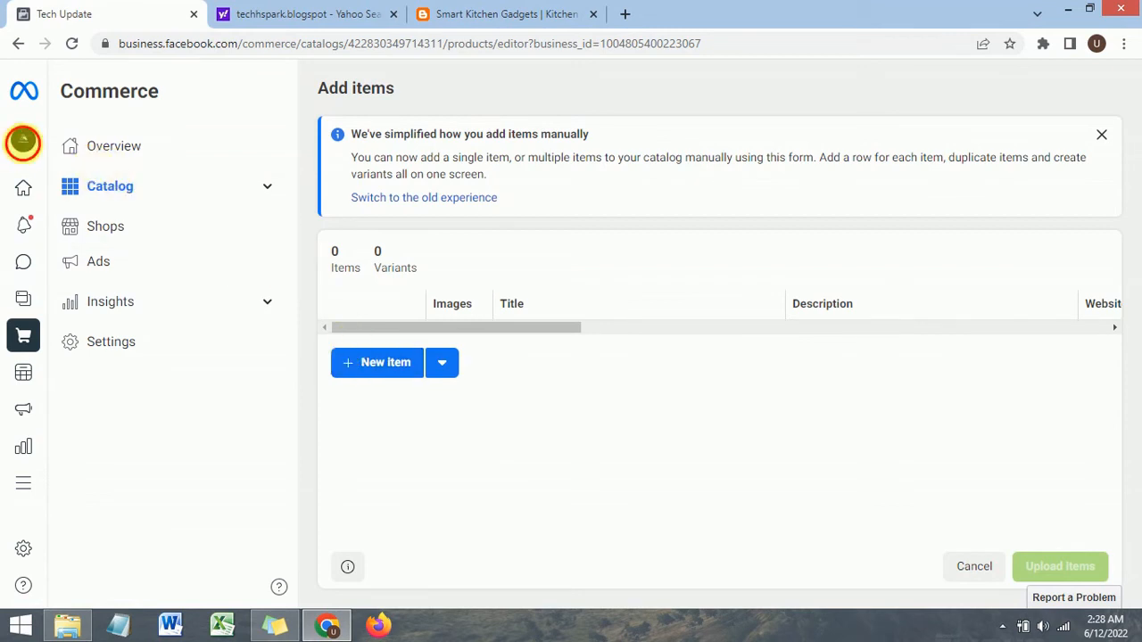
# Step: Open the Business Suite home for Tech Update and check the page selector list
pyautogui.moveTo(26, 148)
pyautogui.click(56, 196)
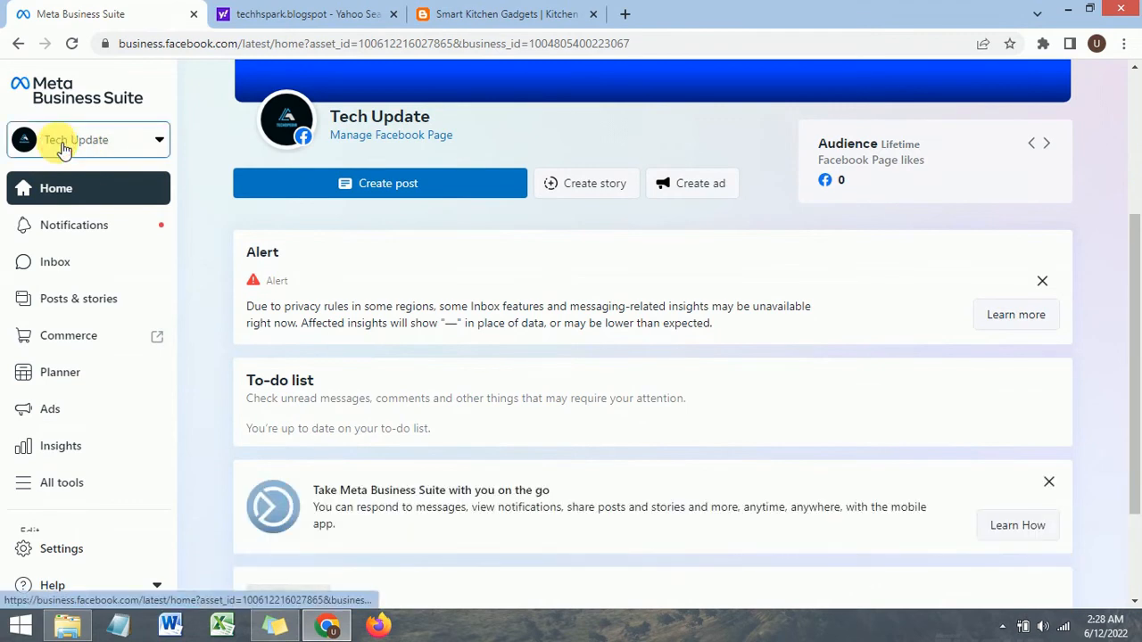
pyautogui.click(64, 149)
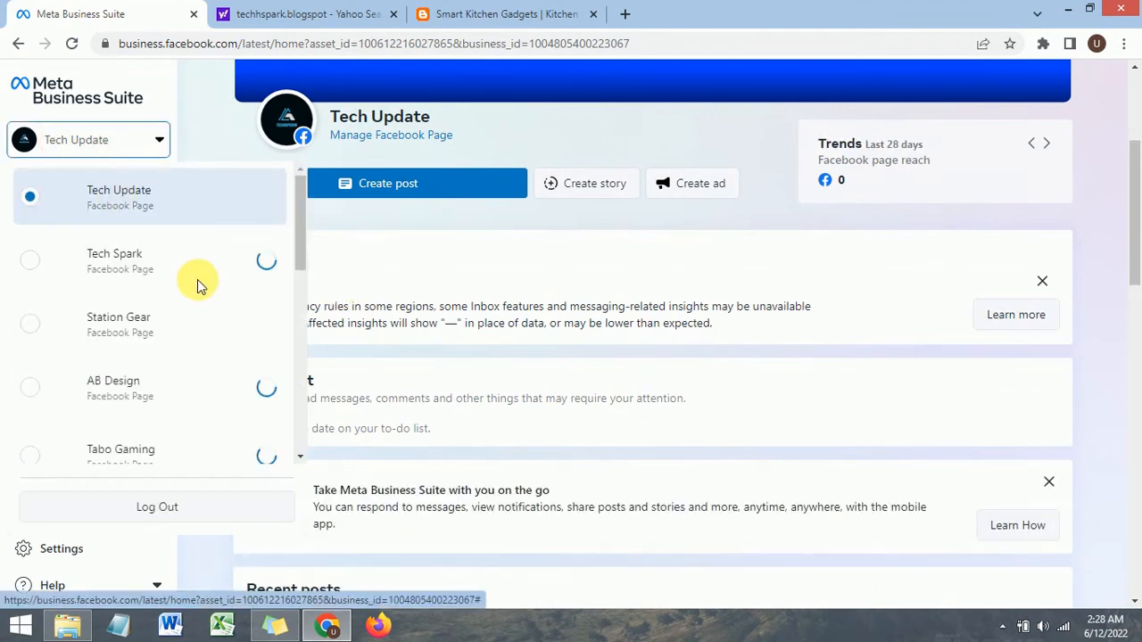
pyautogui.click(443, 251)
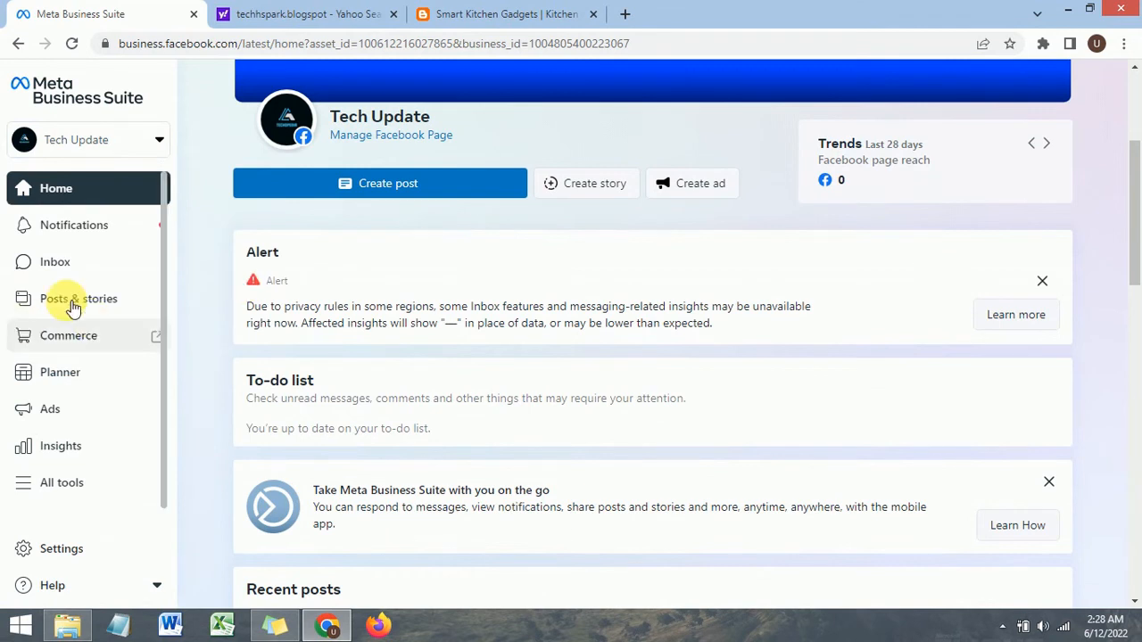
pyautogui.scroll(-1, 72, 375)
pyautogui.scroll(1, 89, 199)
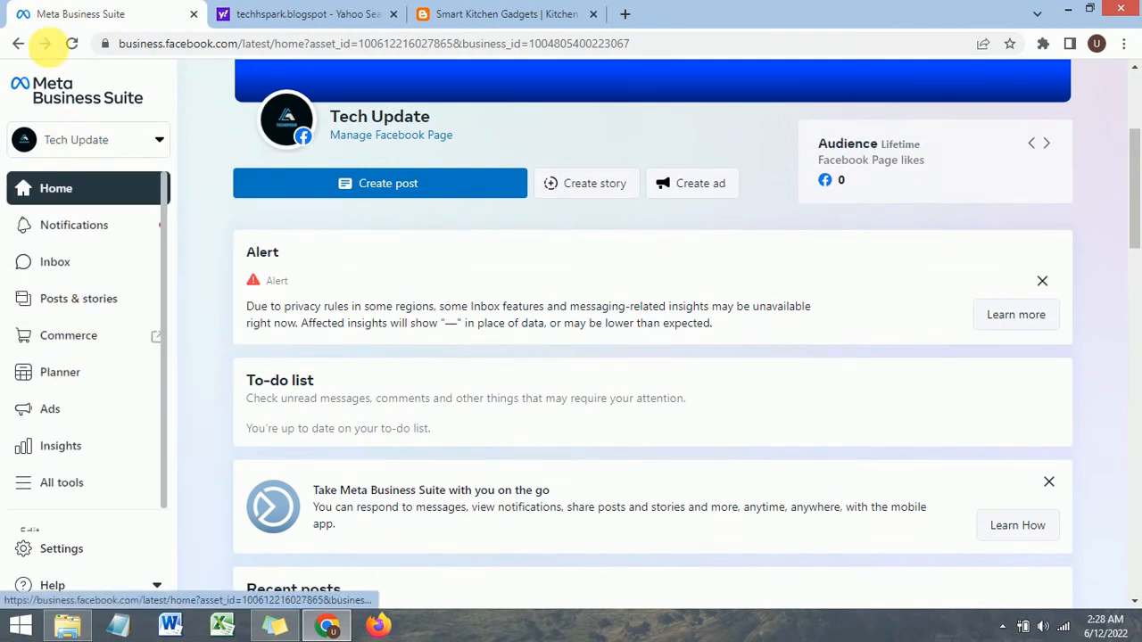
# Step: Go back through the browser history to the Create your shop onboarding page
pyautogui.click(18, 43)
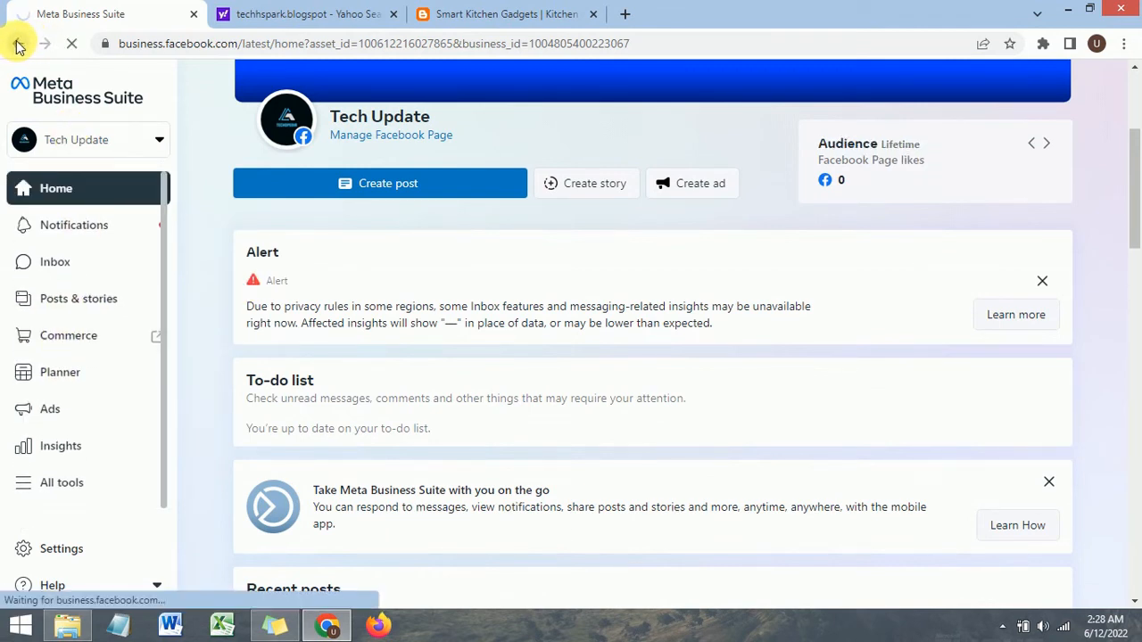
pyautogui.click(19, 45)
pyautogui.click(19, 46)
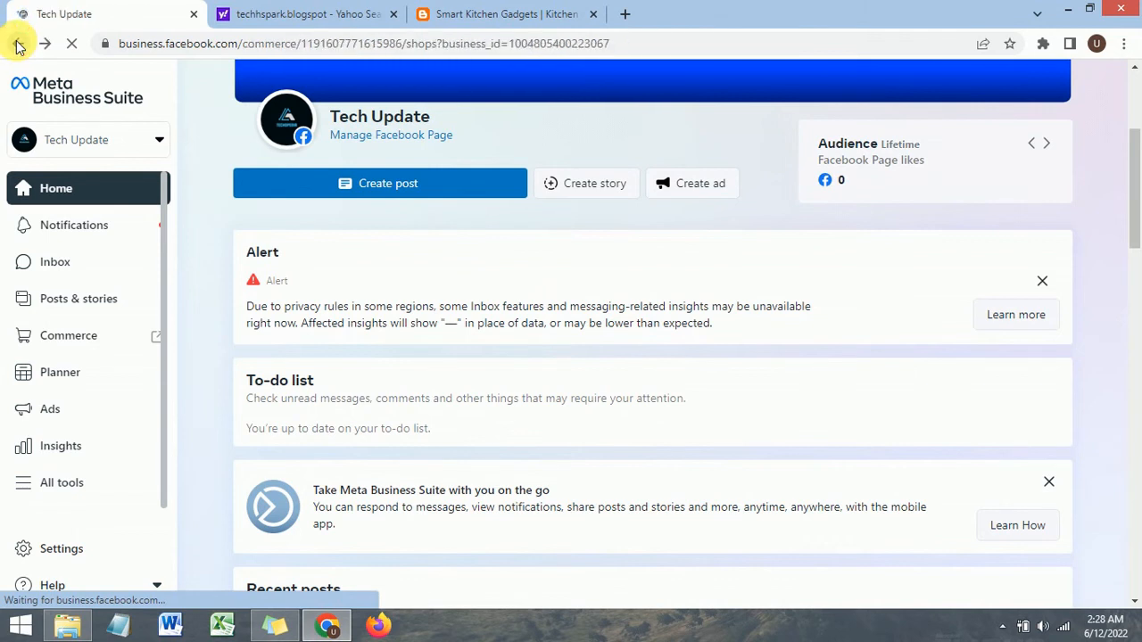
pyautogui.click(19, 46)
pyautogui.click(19, 45)
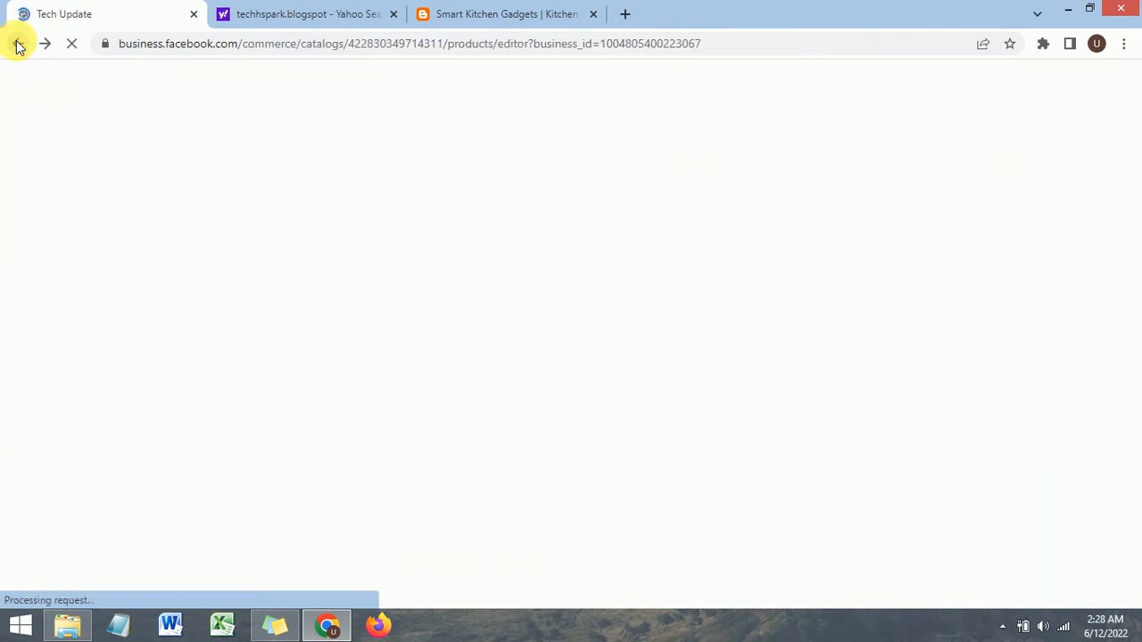
pyautogui.click(18, 45)
pyautogui.click(19, 46)
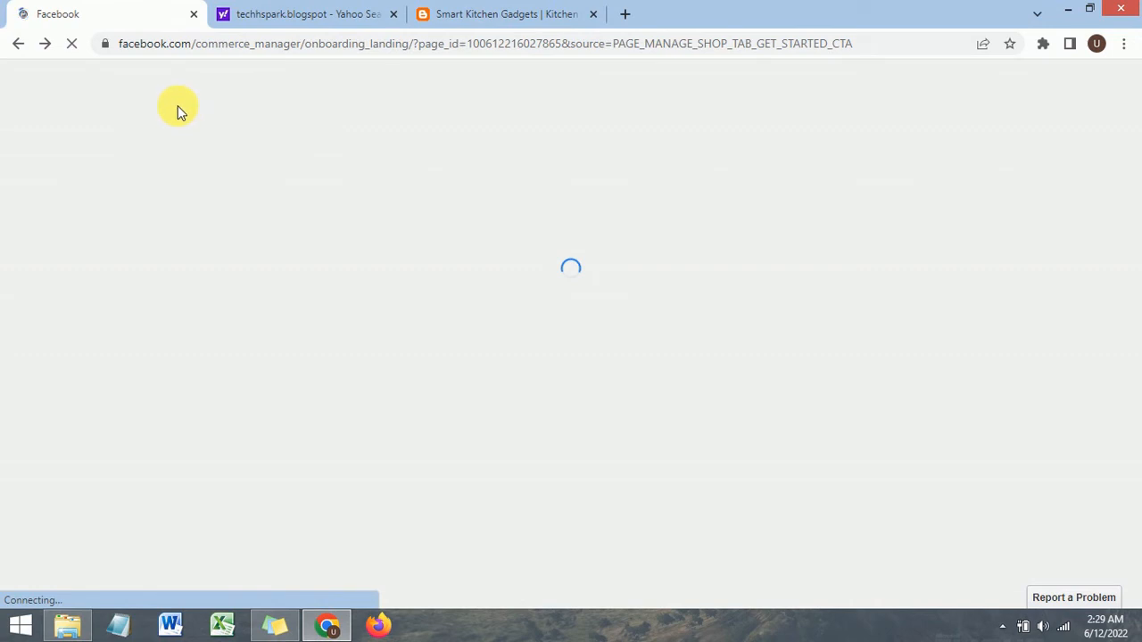
# Step: Close the techhspark.blogspot search tab and the Smart Kitchen Gadgets tab
pyautogui.click(392, 14)
pyautogui.click(395, 14)
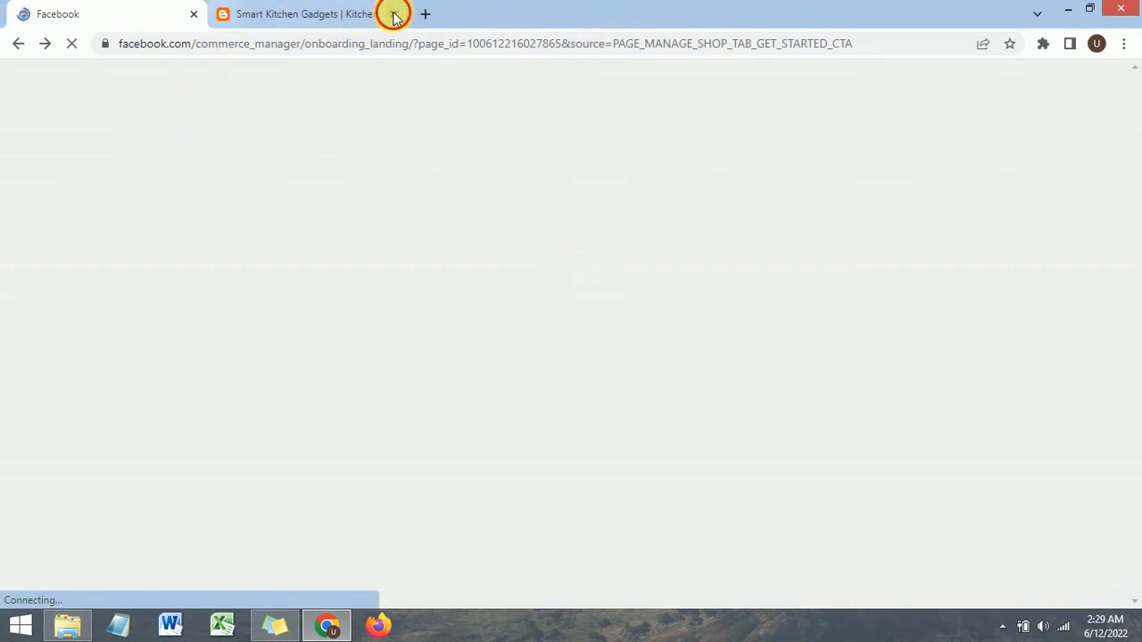
pyautogui.click(395, 14)
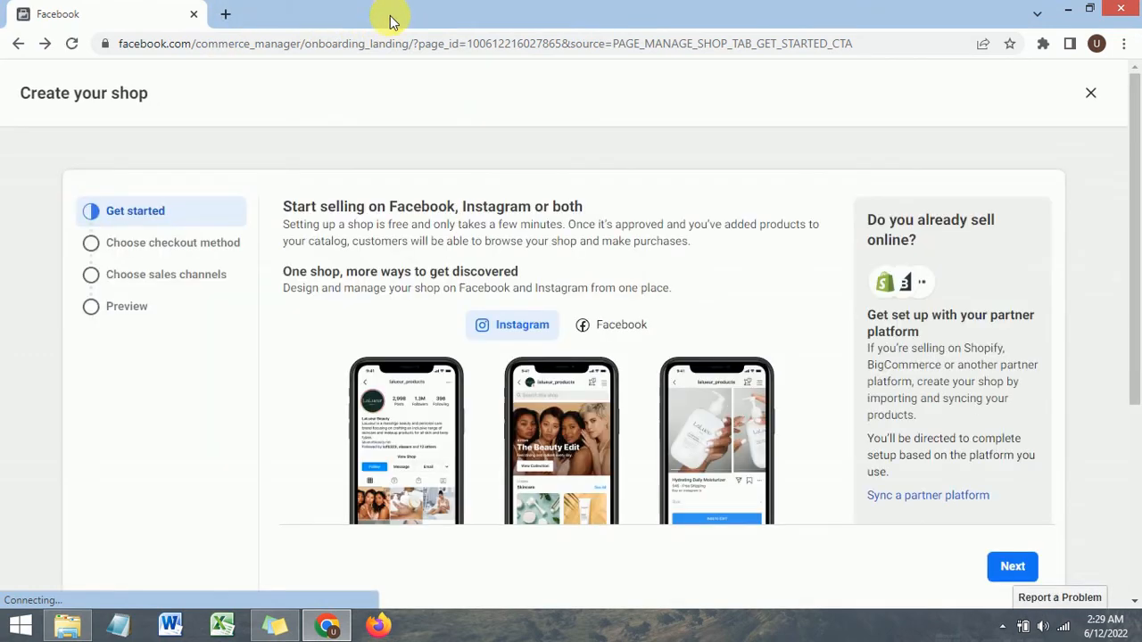
# Step: Close the Create your shop wizard, inspect Commerce Manager's business account switcher, and go back a page
pyautogui.click(1090, 93)
pyautogui.click(784, 315)
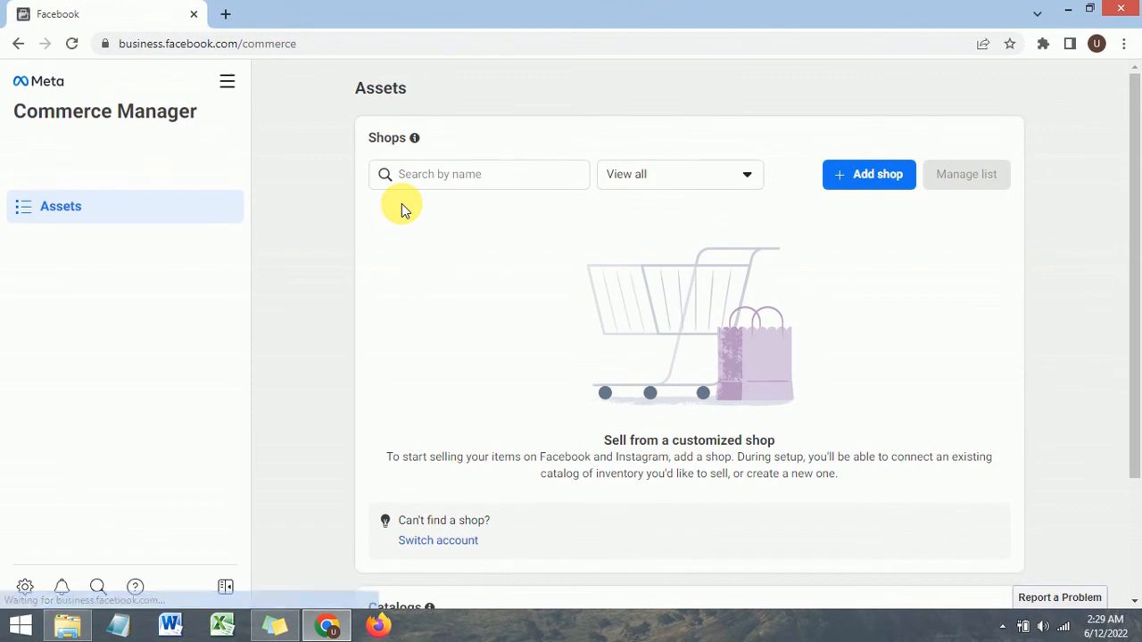
pyautogui.click(534, 112)
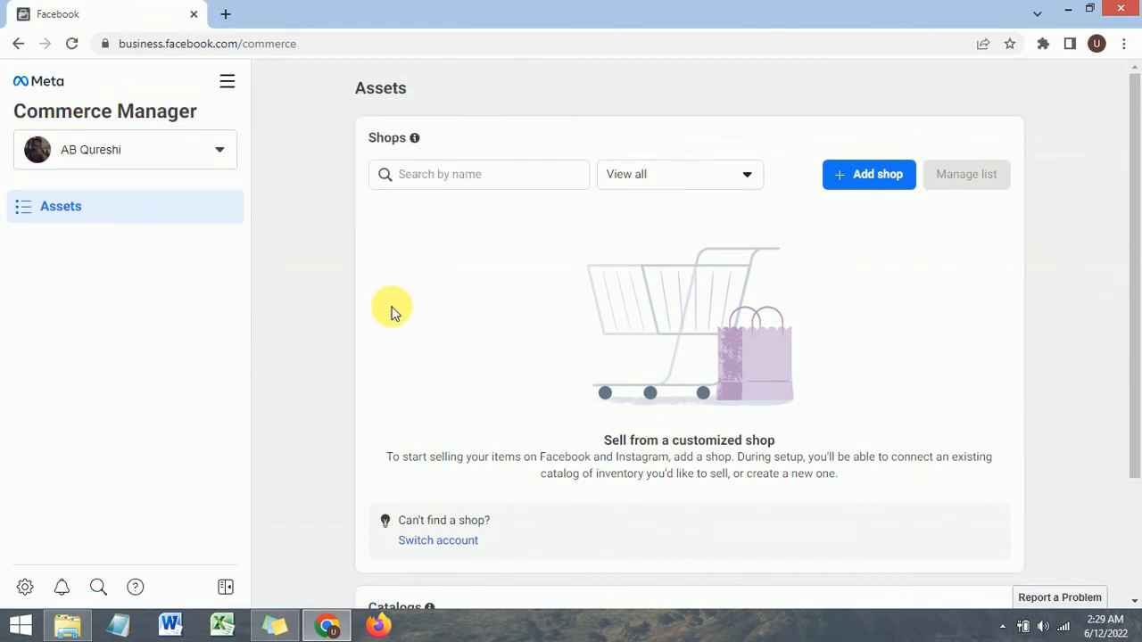
pyautogui.click(178, 158)
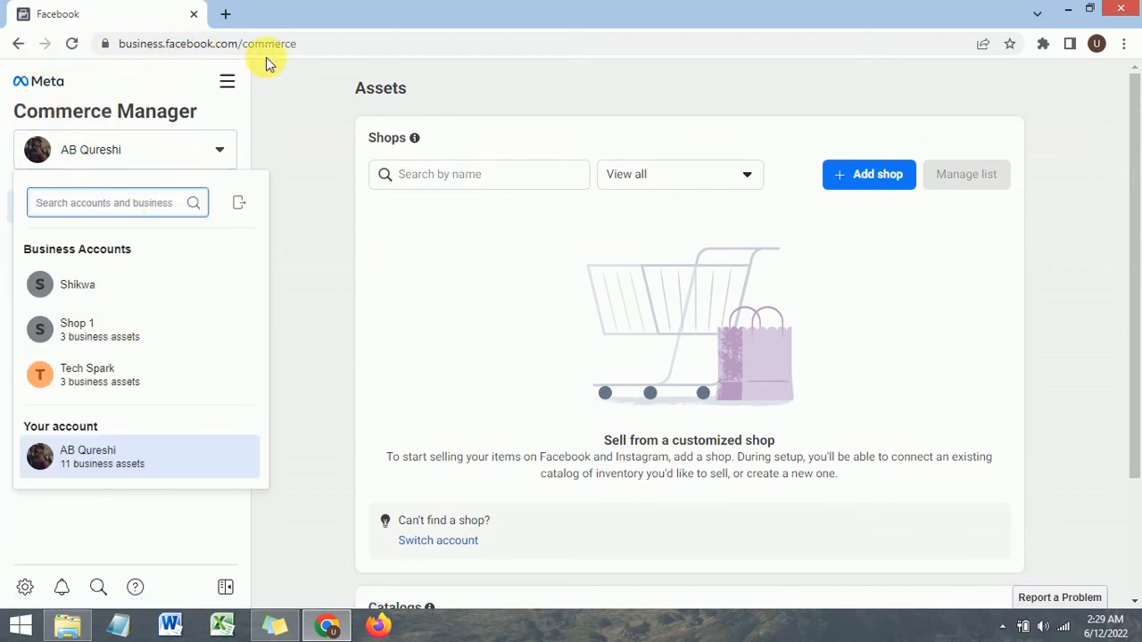
pyautogui.click(18, 45)
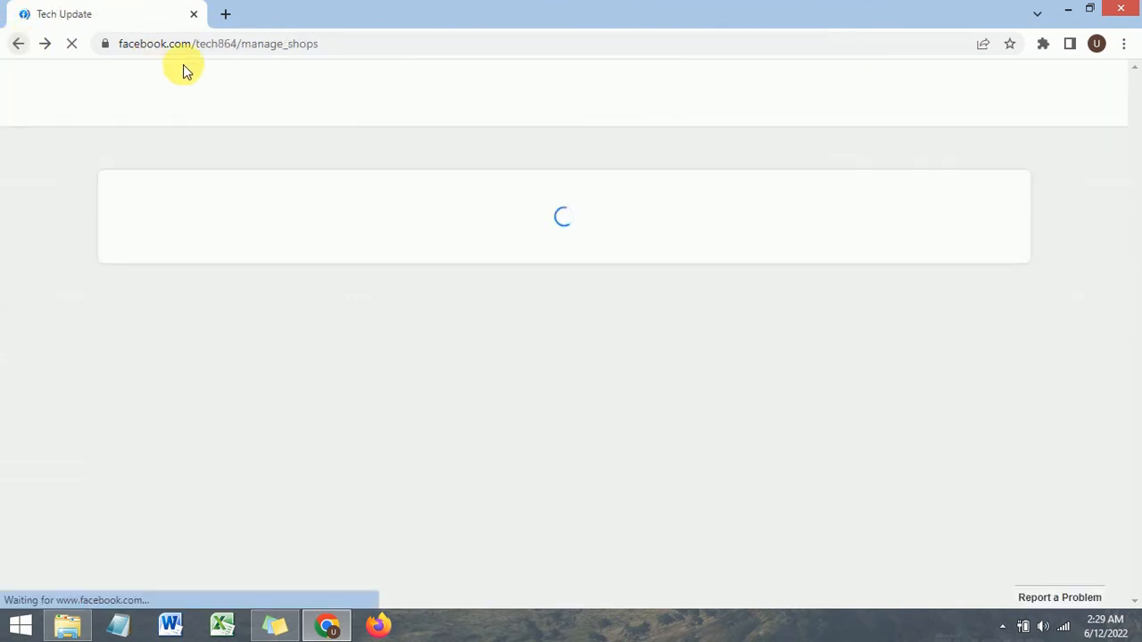
# Step: Open the Tech Update Facebook page by removing /manage_shops from the page address and locate Manage shop
pyautogui.moveTo(241, 49); pyautogui.dragTo(407, 49)
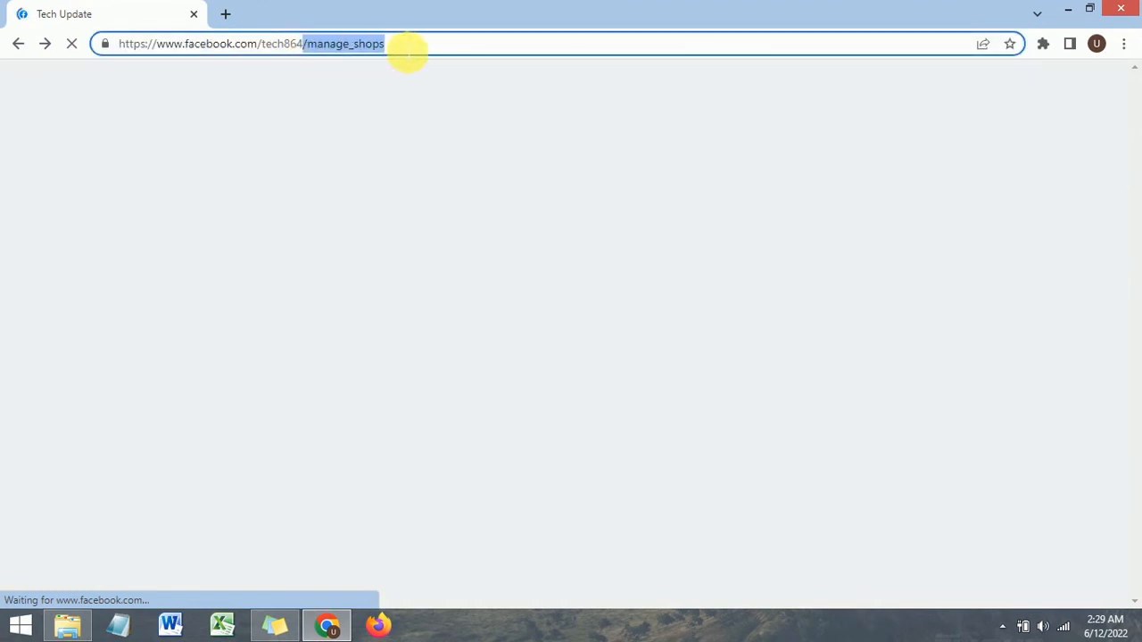
pyautogui.press('BackSpace')
pyautogui.press('Return')
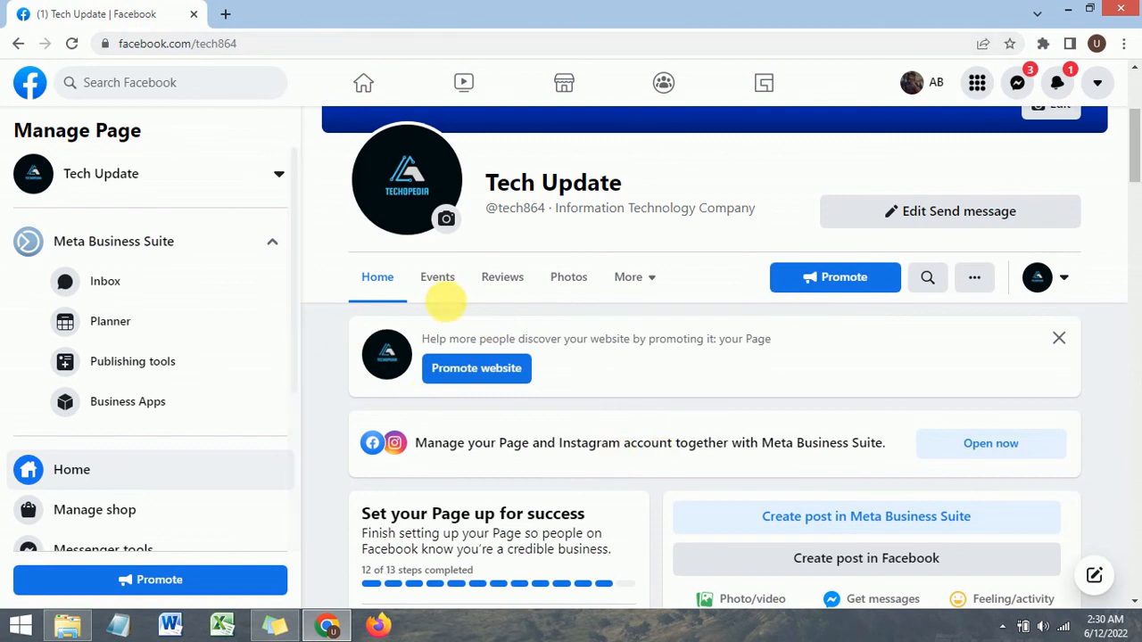
pyautogui.scroll(-2, 114, 318)
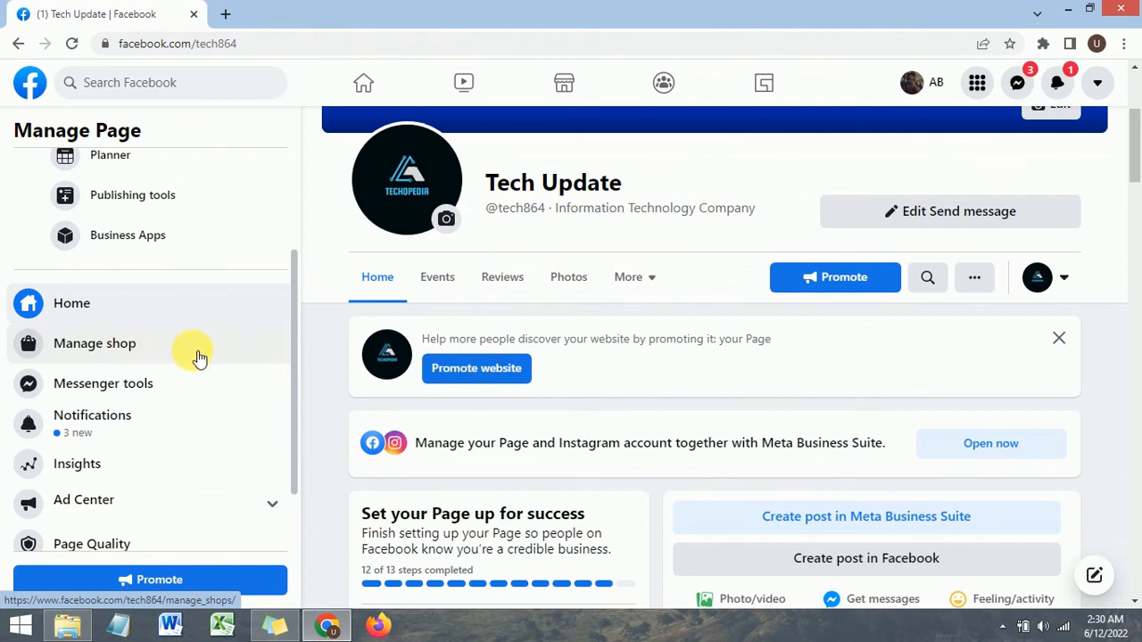
# Step: Examine the options in the Tech Update page's More tab menu
pyautogui.click(650, 291)
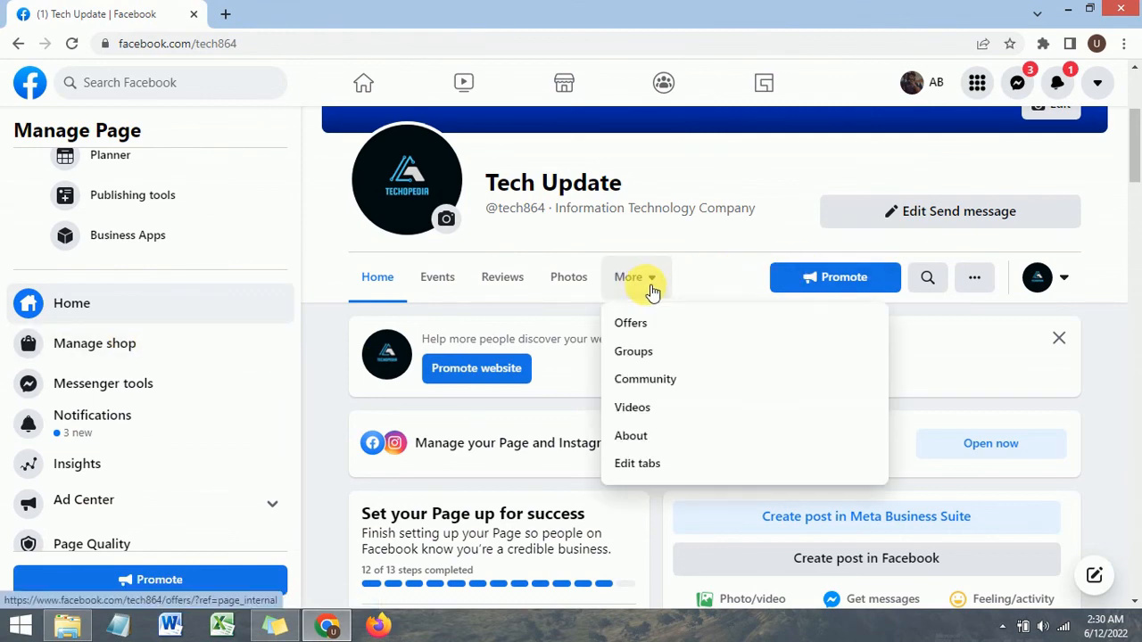
pyautogui.scroll(-2, 645, 384)
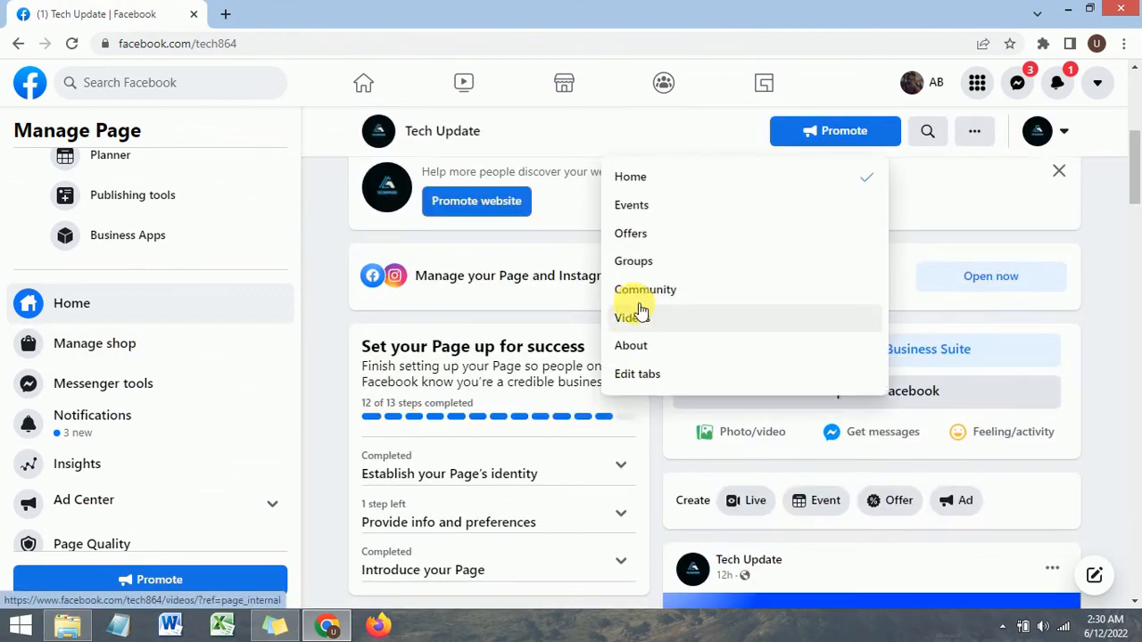
pyautogui.scroll(3, 643, 308)
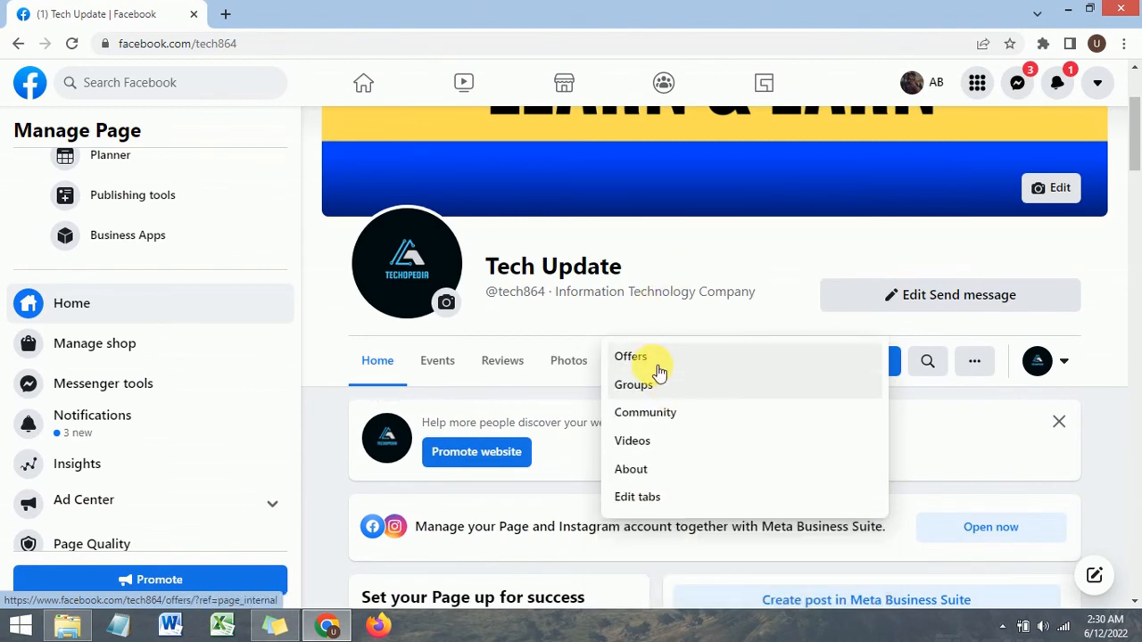
pyautogui.click(785, 263)
pyautogui.click(651, 361)
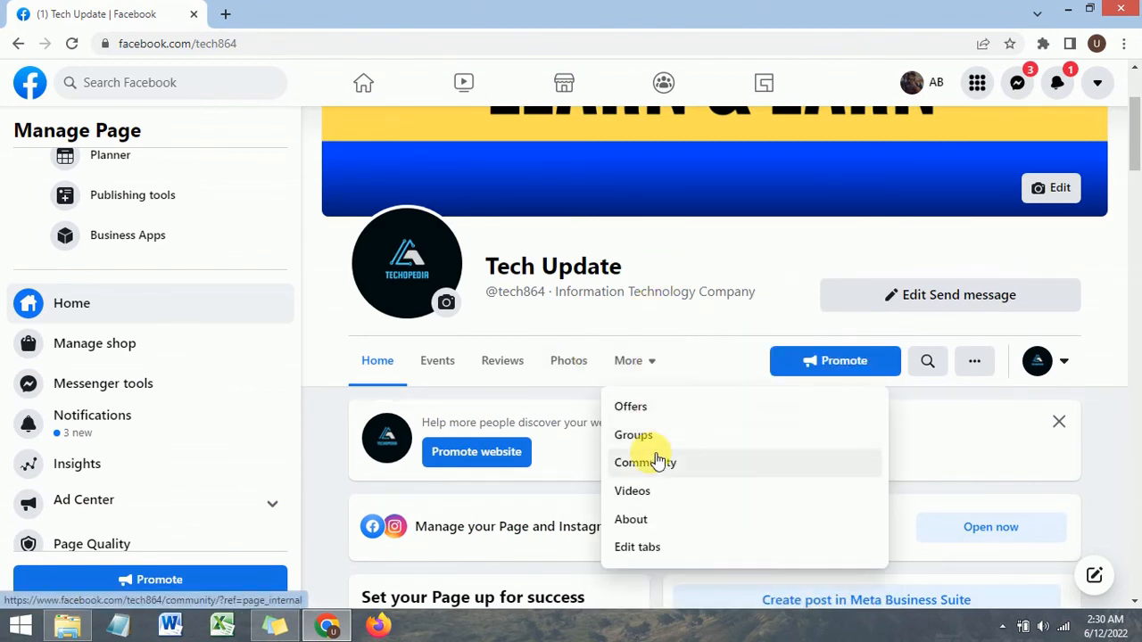
pyautogui.scroll(-1, 655, 460)
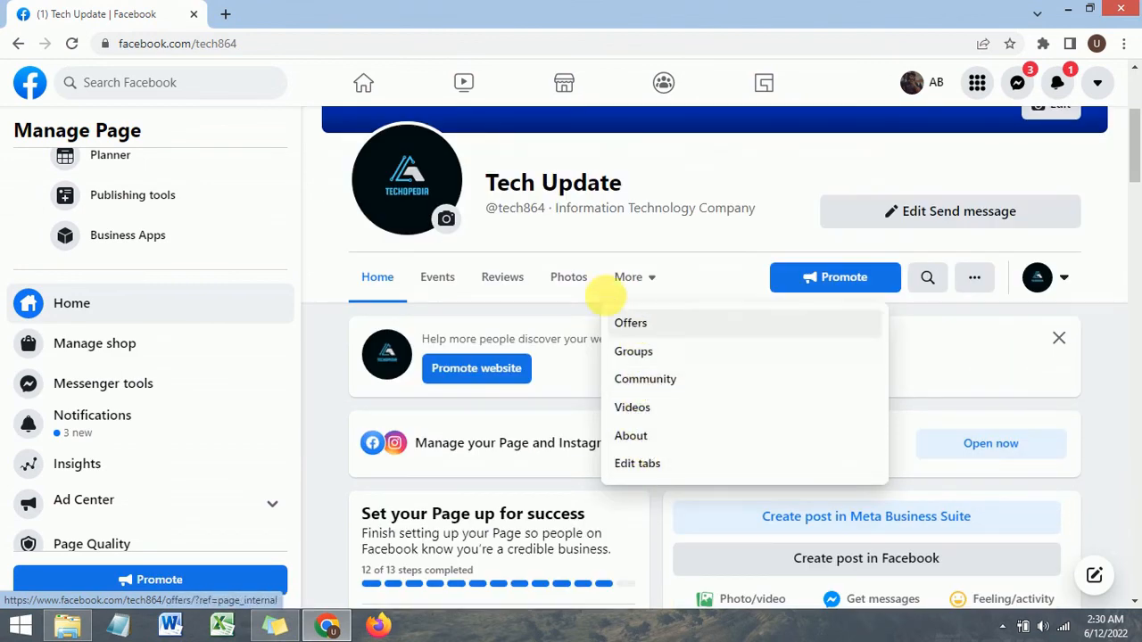
pyautogui.click(744, 234)
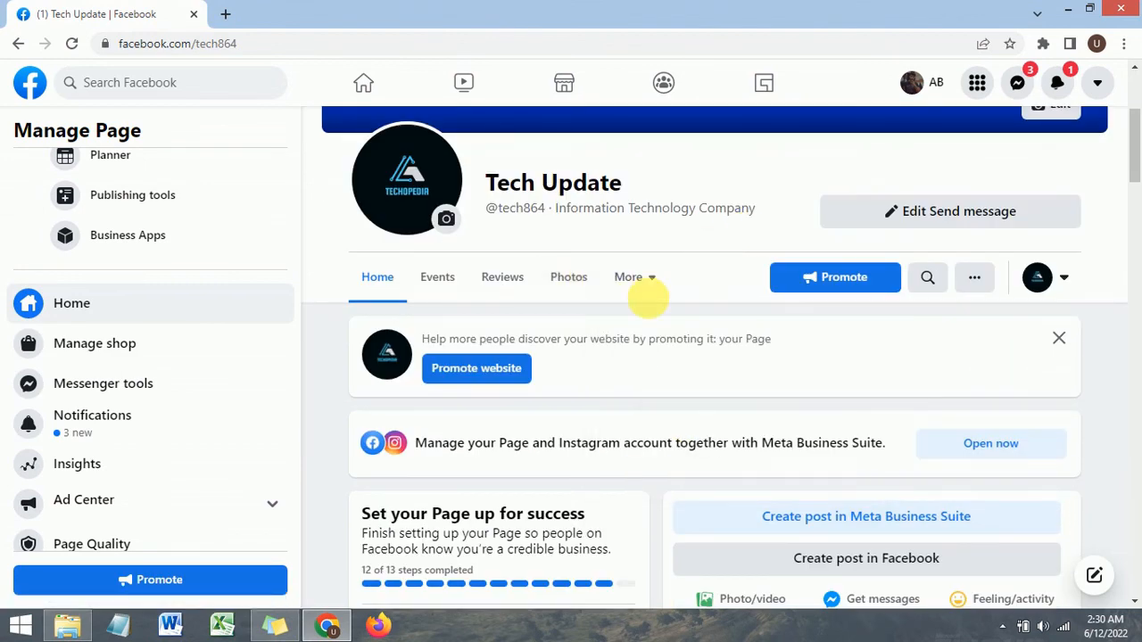
# Step: Examine the page's other-actions menu and scroll through the Manage Page sidebar
pyautogui.scroll(-2, 535, 312)
pyautogui.scroll(-1, 115, 426)
pyautogui.scroll(3, 114, 428)
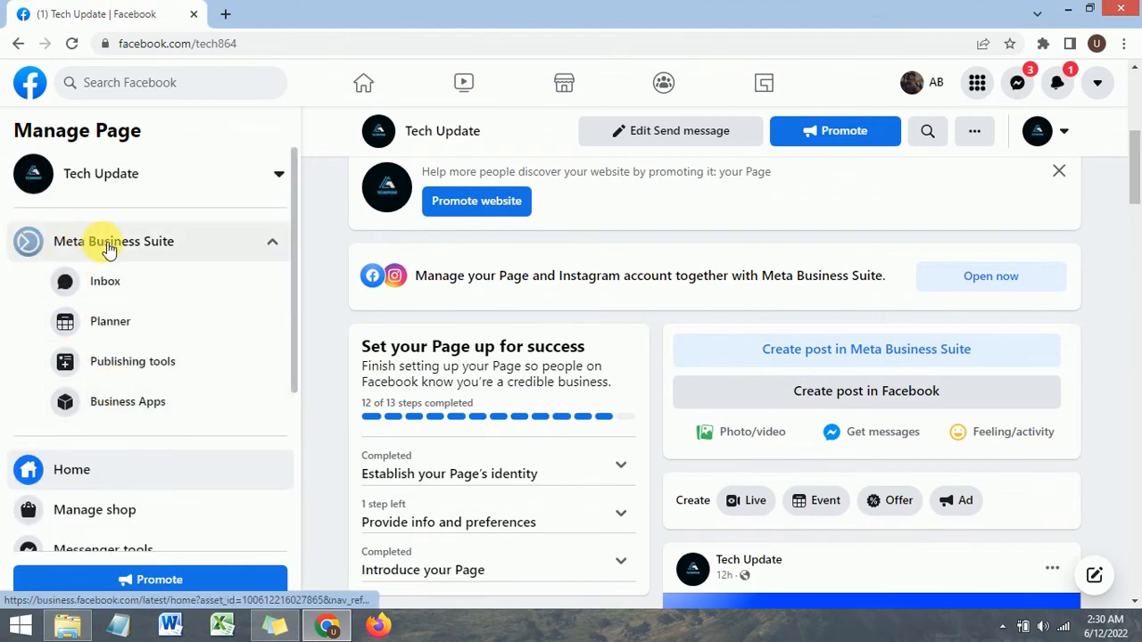
pyautogui.scroll(4, 718, 292)
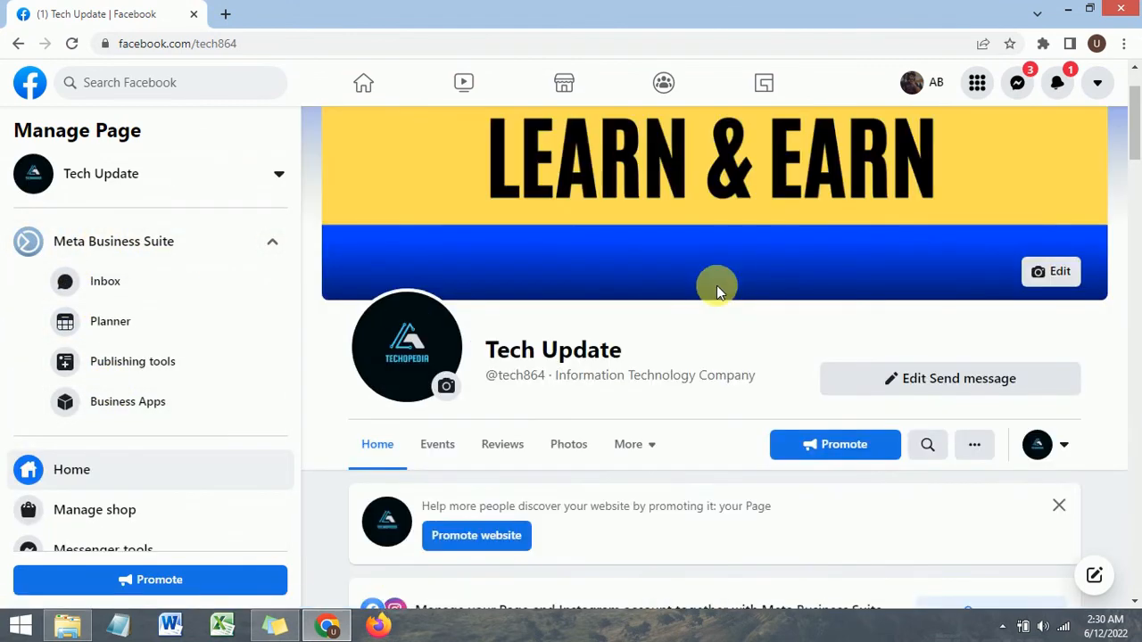
pyautogui.scroll(-1, 698, 446)
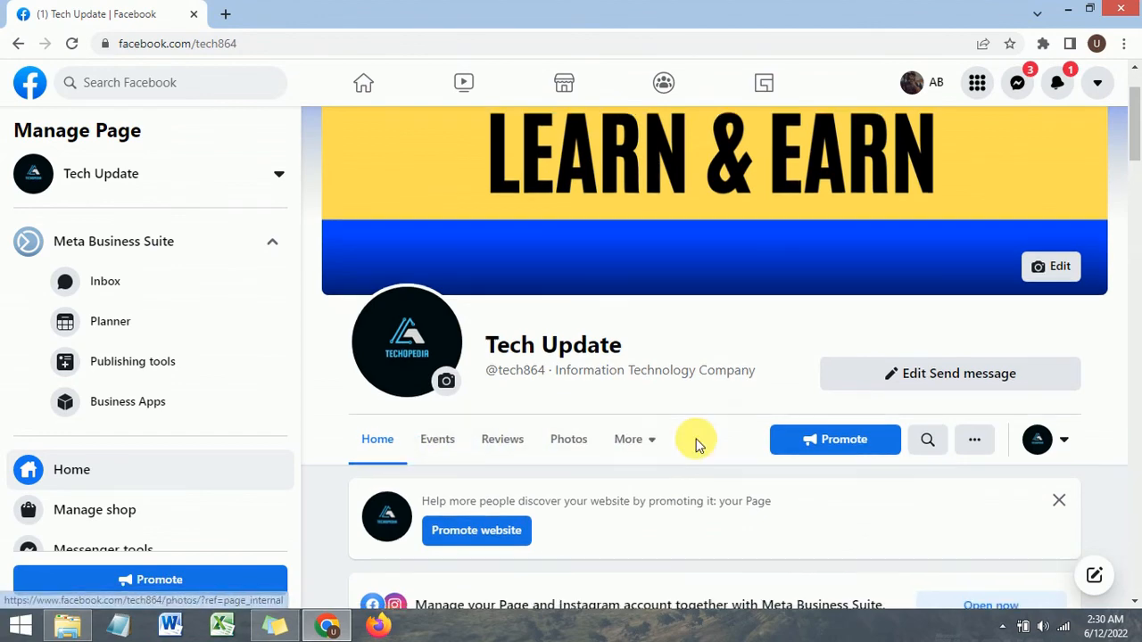
pyautogui.scroll(-4, 698, 446)
pyautogui.scroll(3, 752, 387)
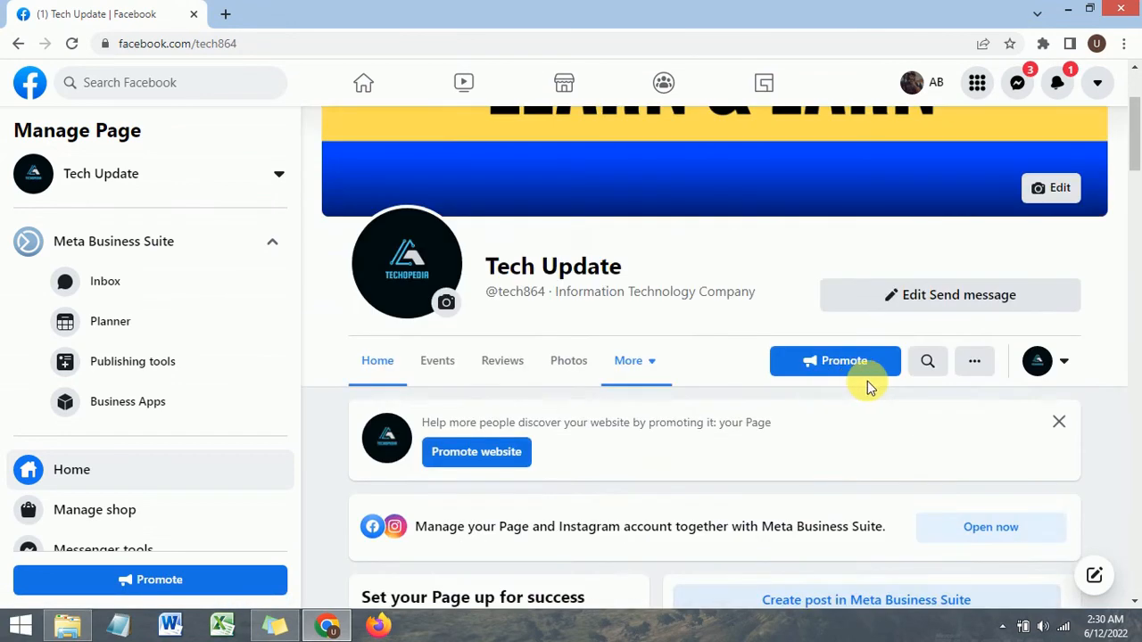
pyautogui.click(981, 363)
pyautogui.scroll(-1, 896, 489)
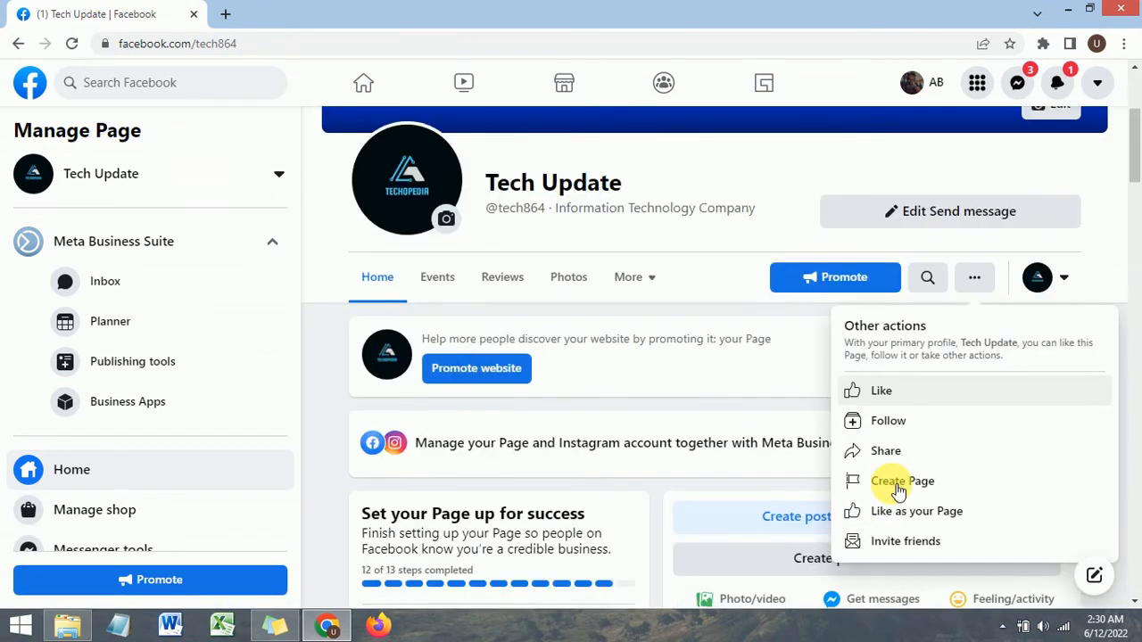
pyautogui.click(719, 259)
pyautogui.scroll(3, 688, 284)
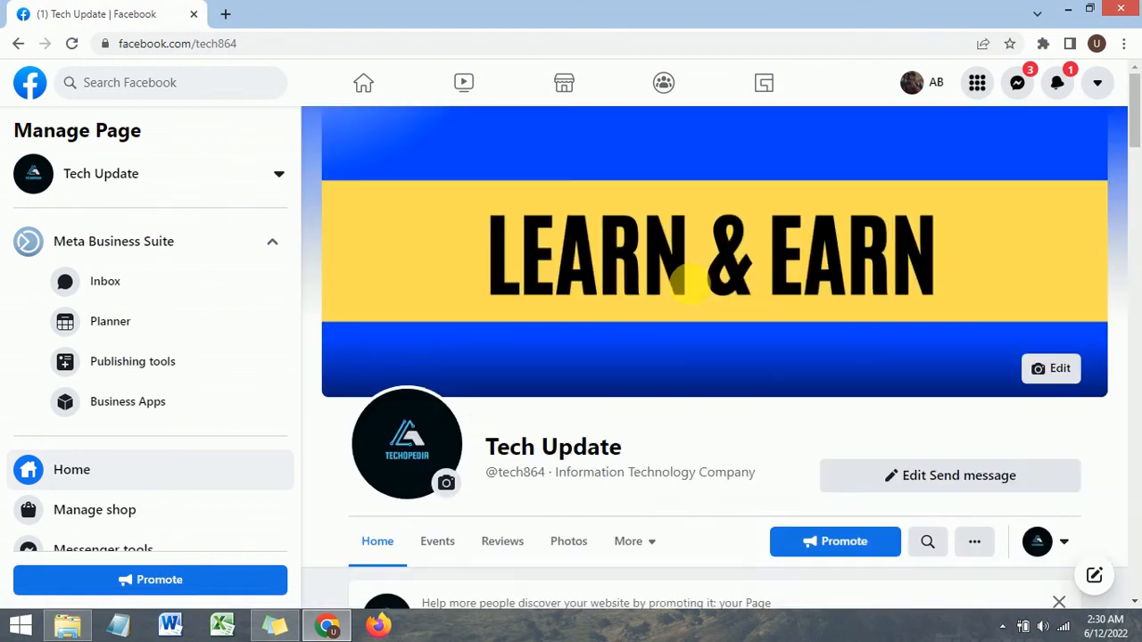
pyautogui.scroll(-3, 25, 289)
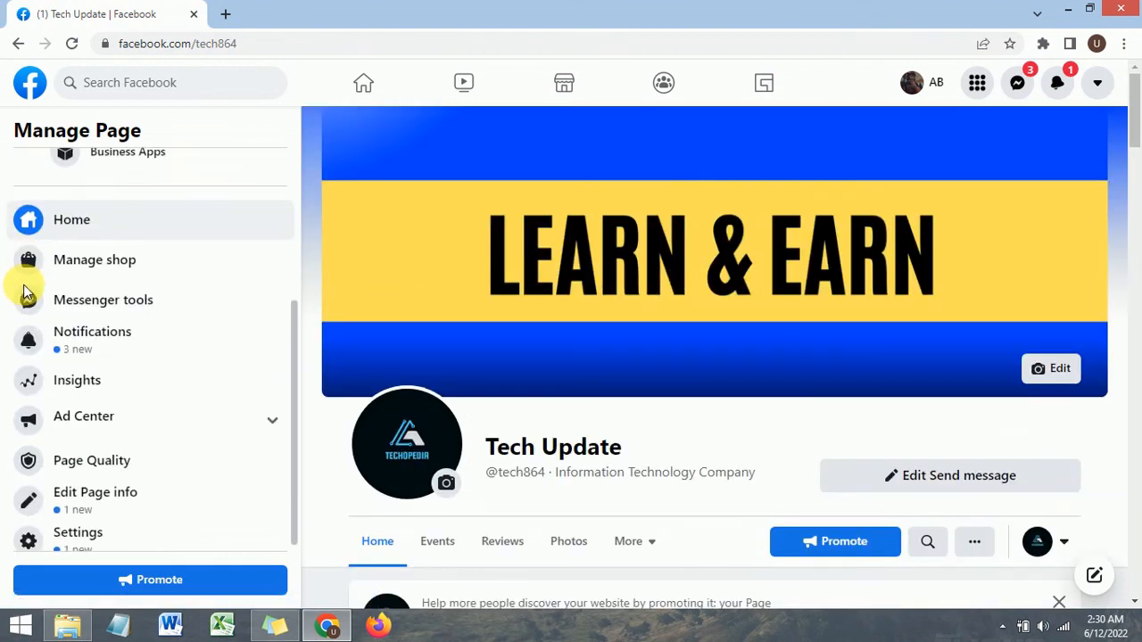
pyautogui.scroll(-1, 29, 294)
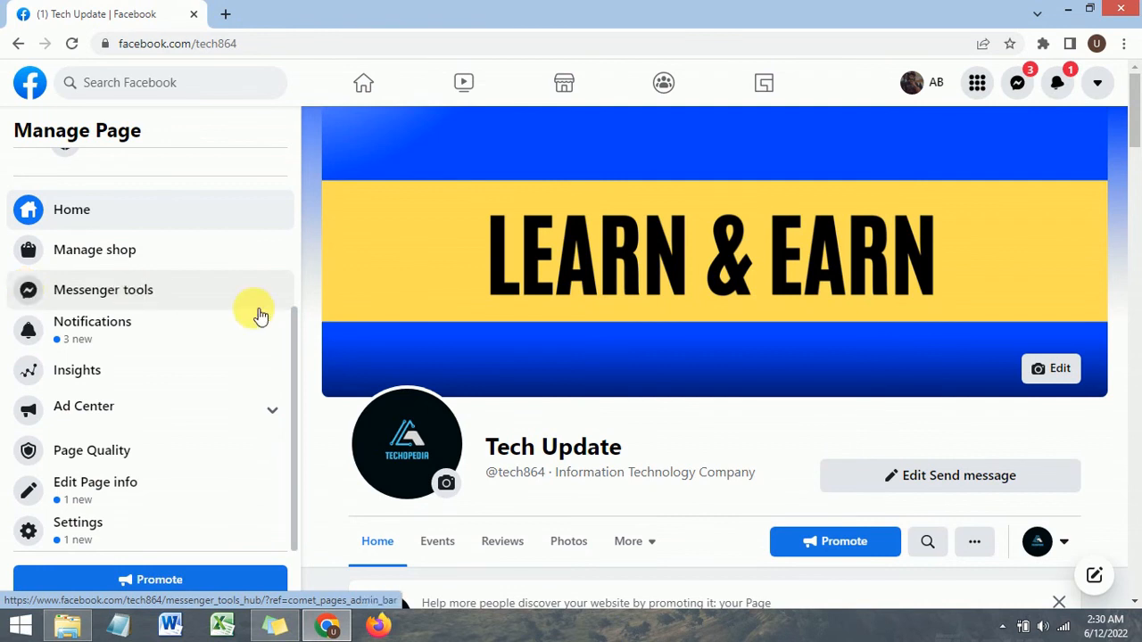
# Step: Open the Shops section of Commerce Manager through the page's Manage shop link
pyautogui.click(122, 252)
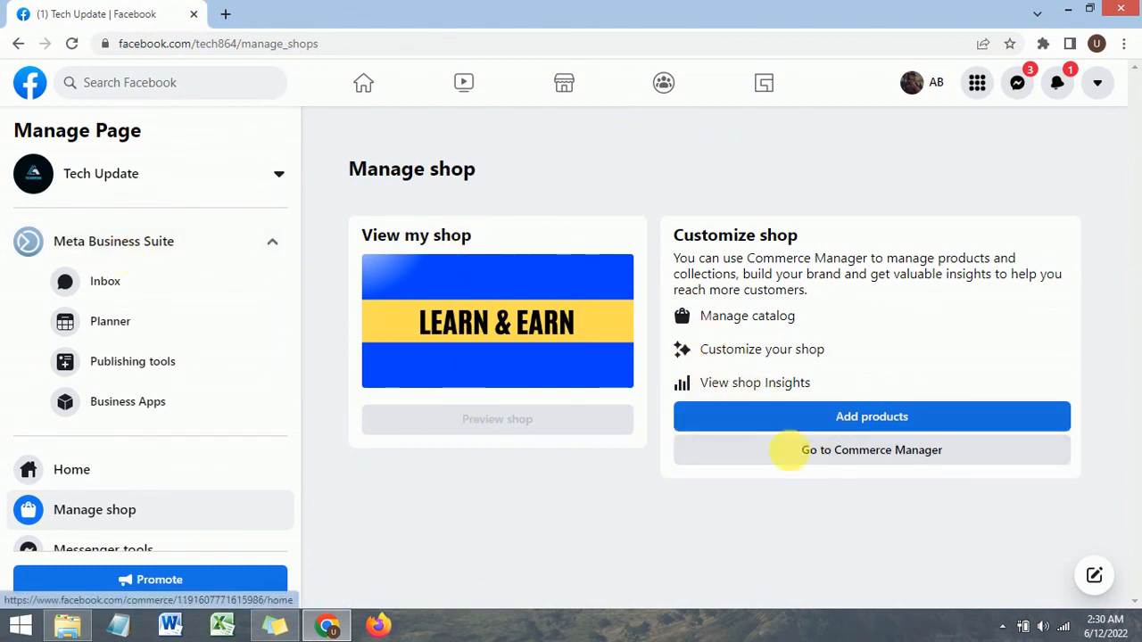
pyautogui.click(785, 459)
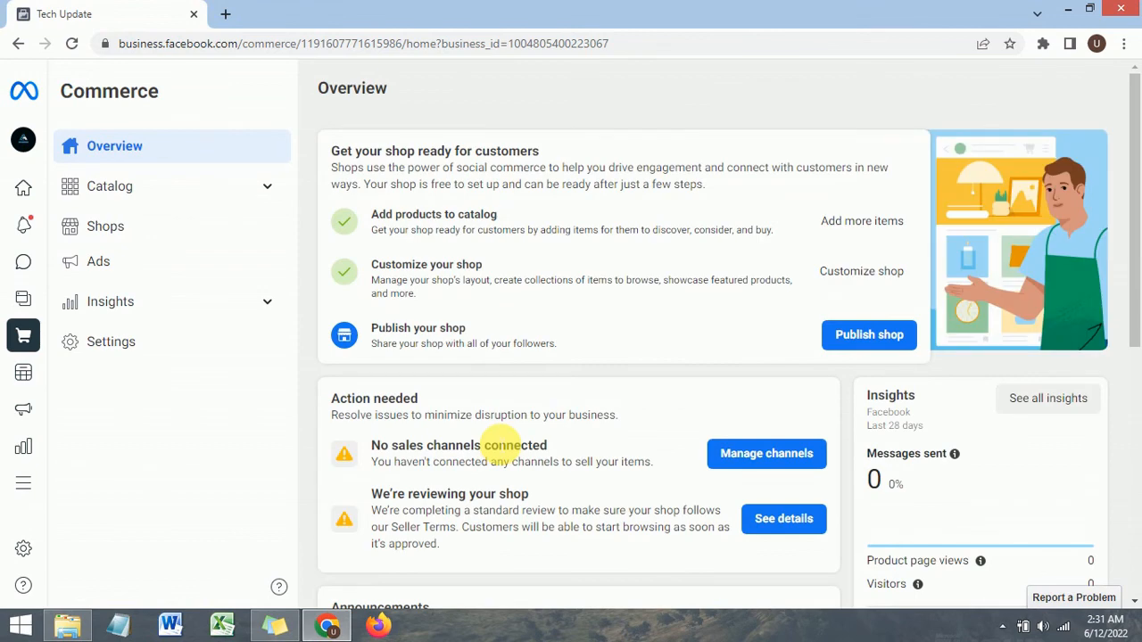
pyautogui.scroll(-5, 580, 339)
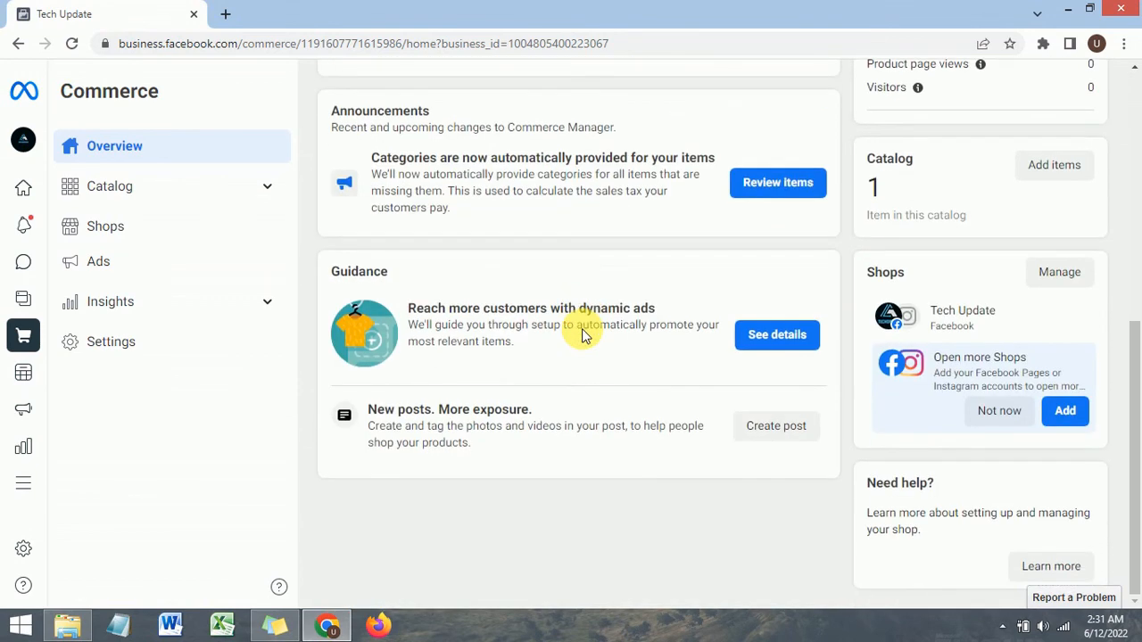
pyautogui.scroll(5, 584, 334)
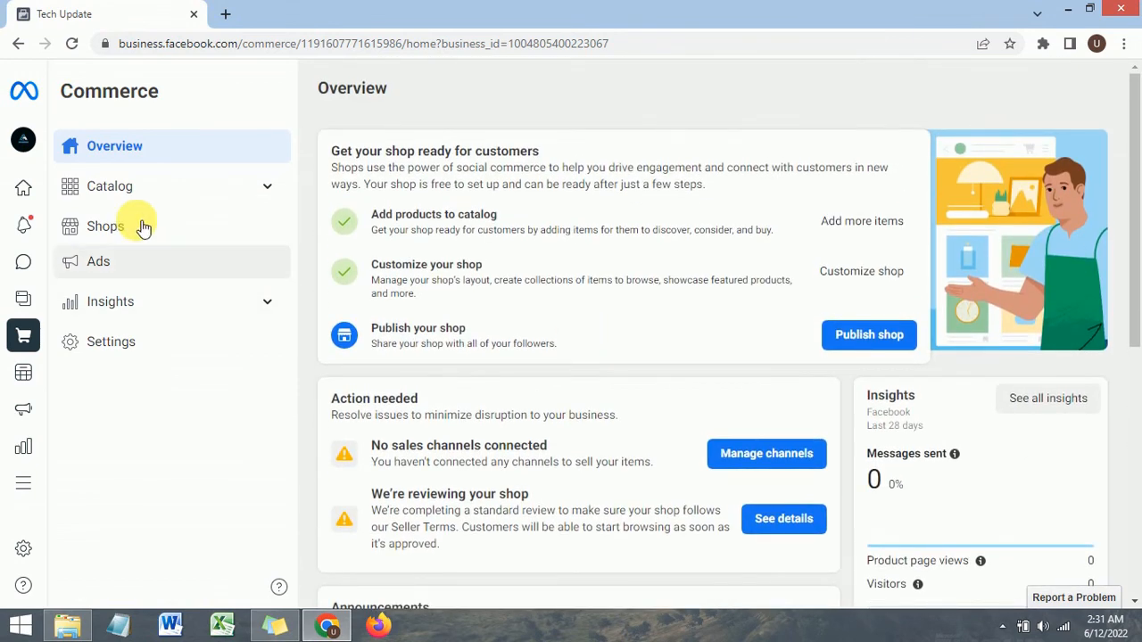
pyautogui.click(127, 235)
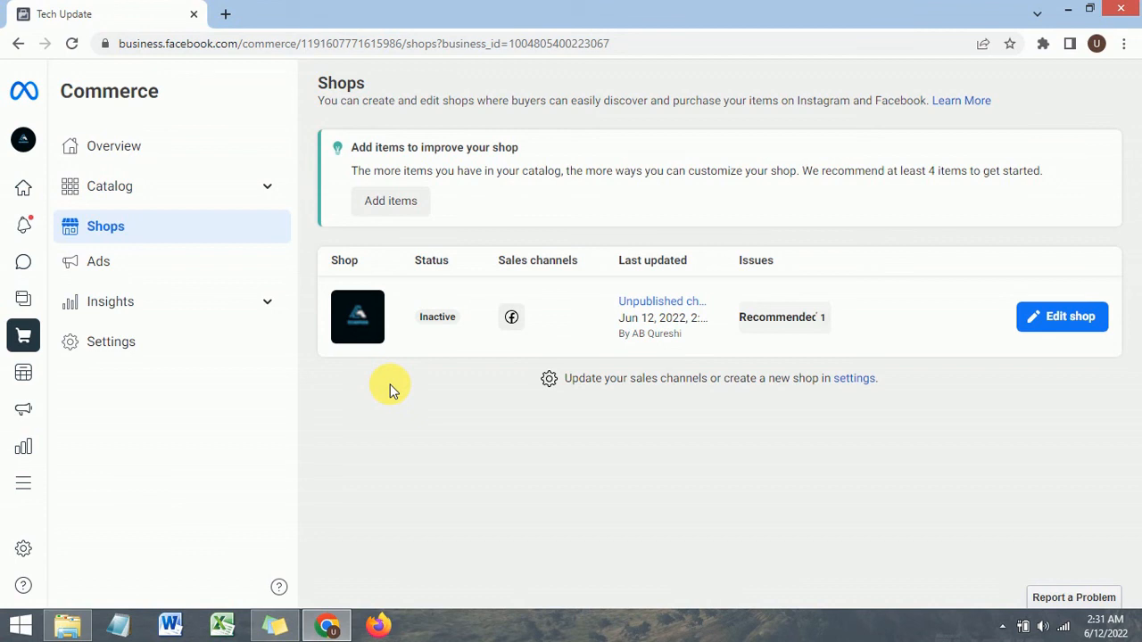
pyautogui.hotkey('alt', 'Tab')
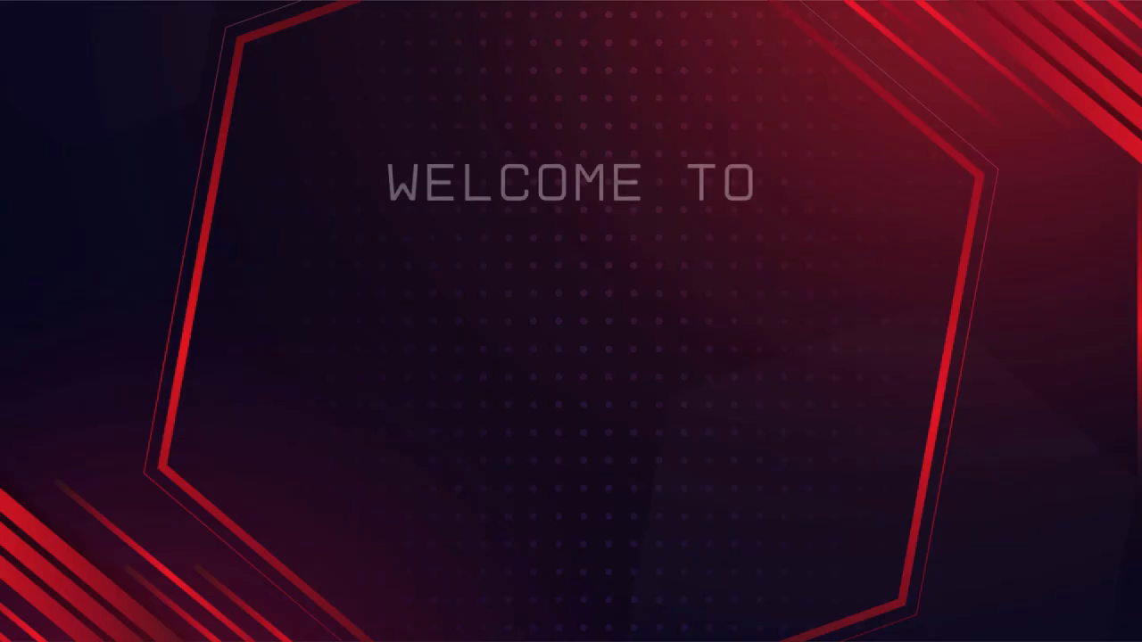